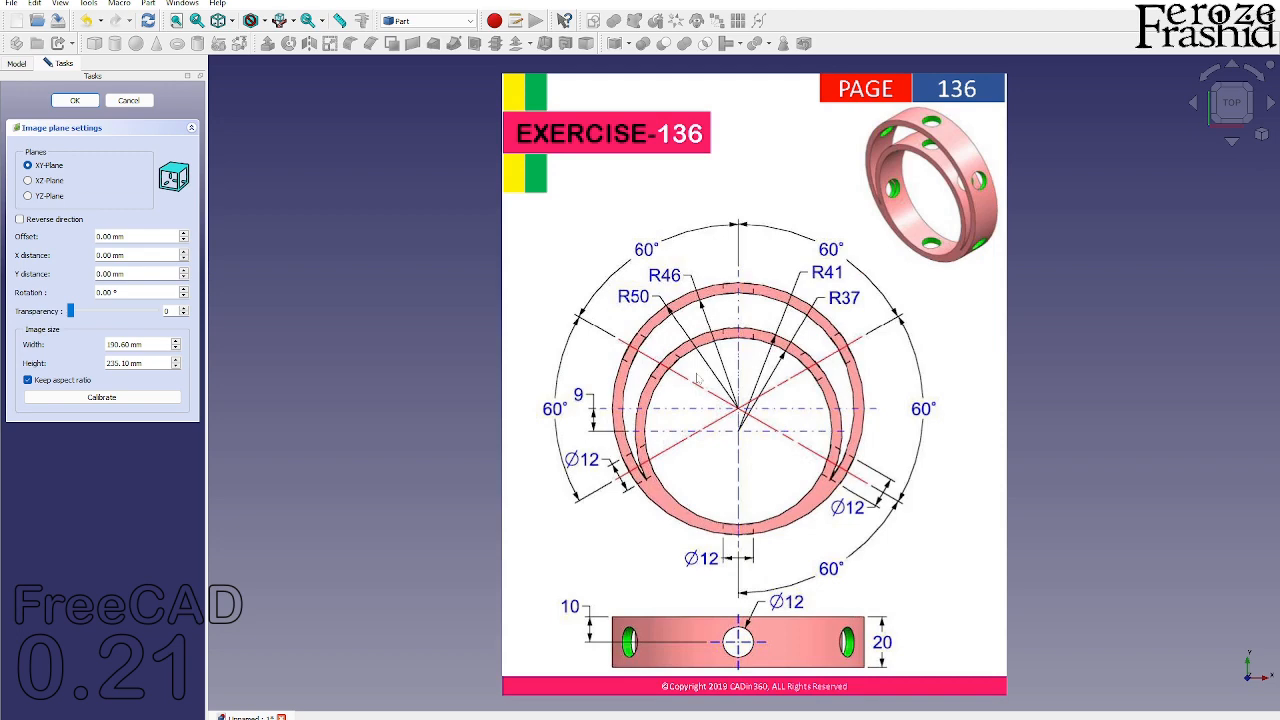
Step: Cancel the image plane settings for the page 136 drawing
left_click(128, 101)
scroll(904, 336, "down", 1)
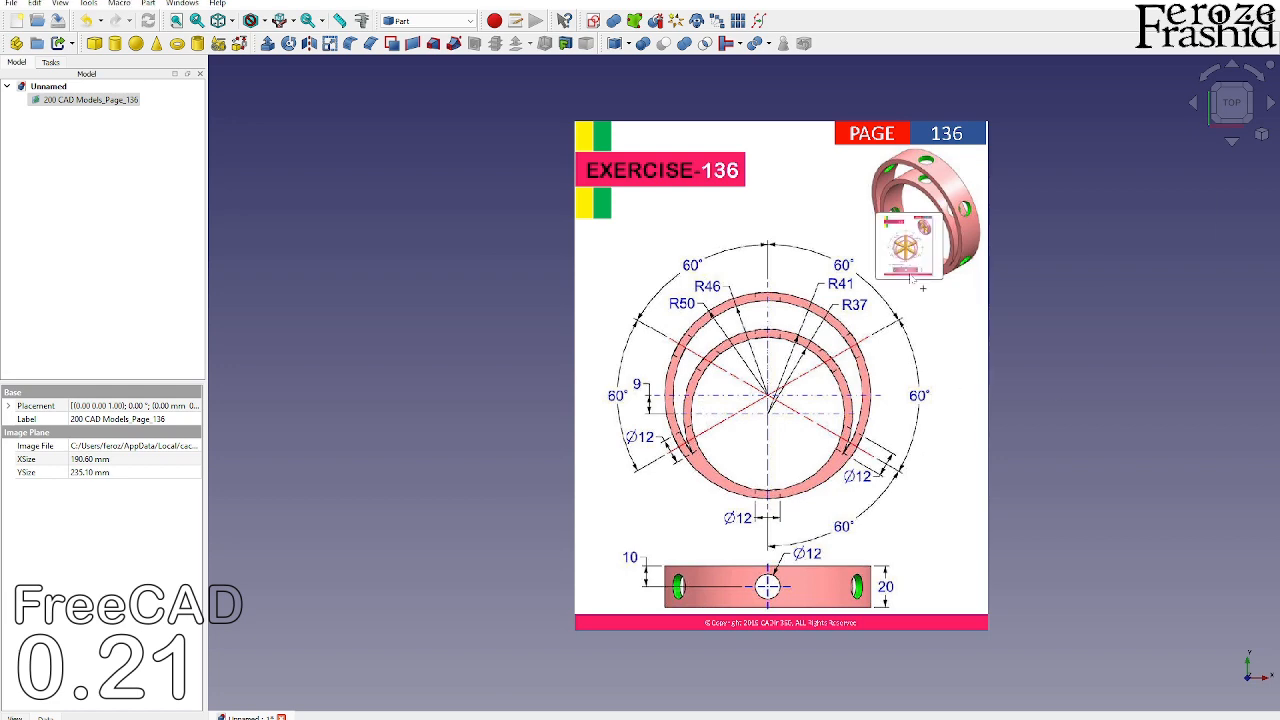
Step: Import the 200 CAD Models_Page_137 drawing image and hide the page 136 image to show it
left_click_drag(886, 257, 494, 342)
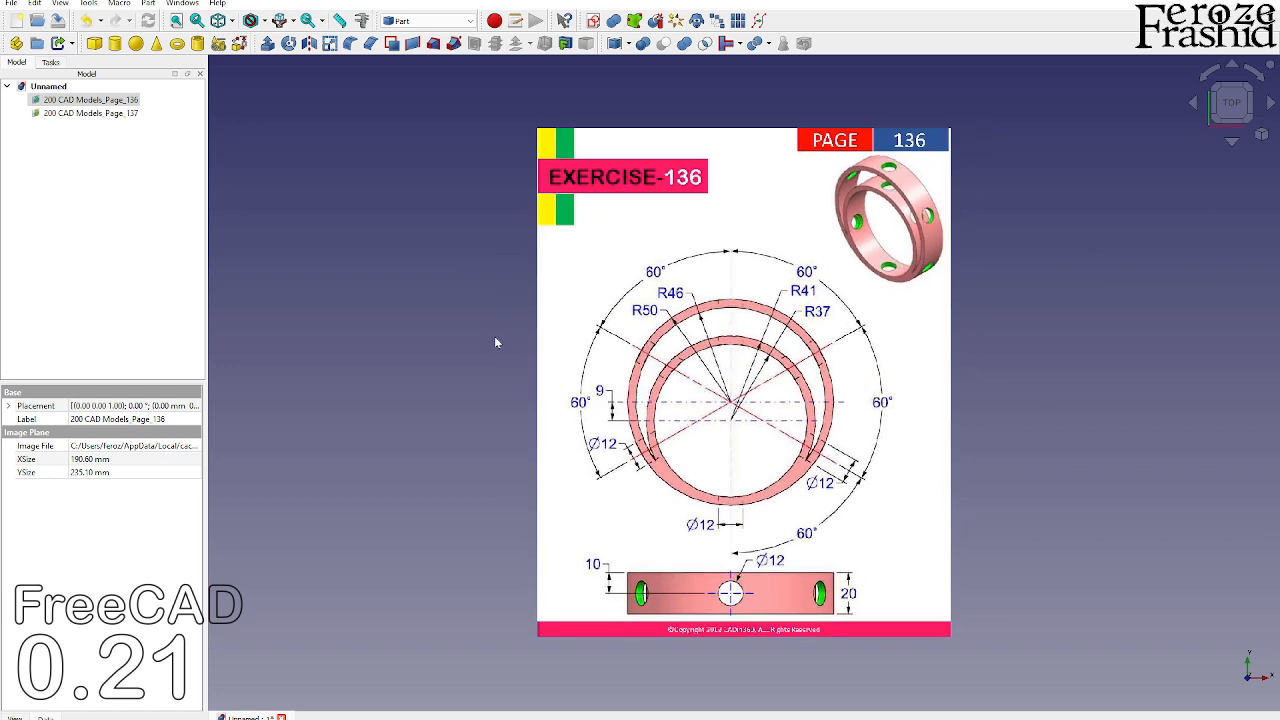
key("space")
left_click(116, 113)
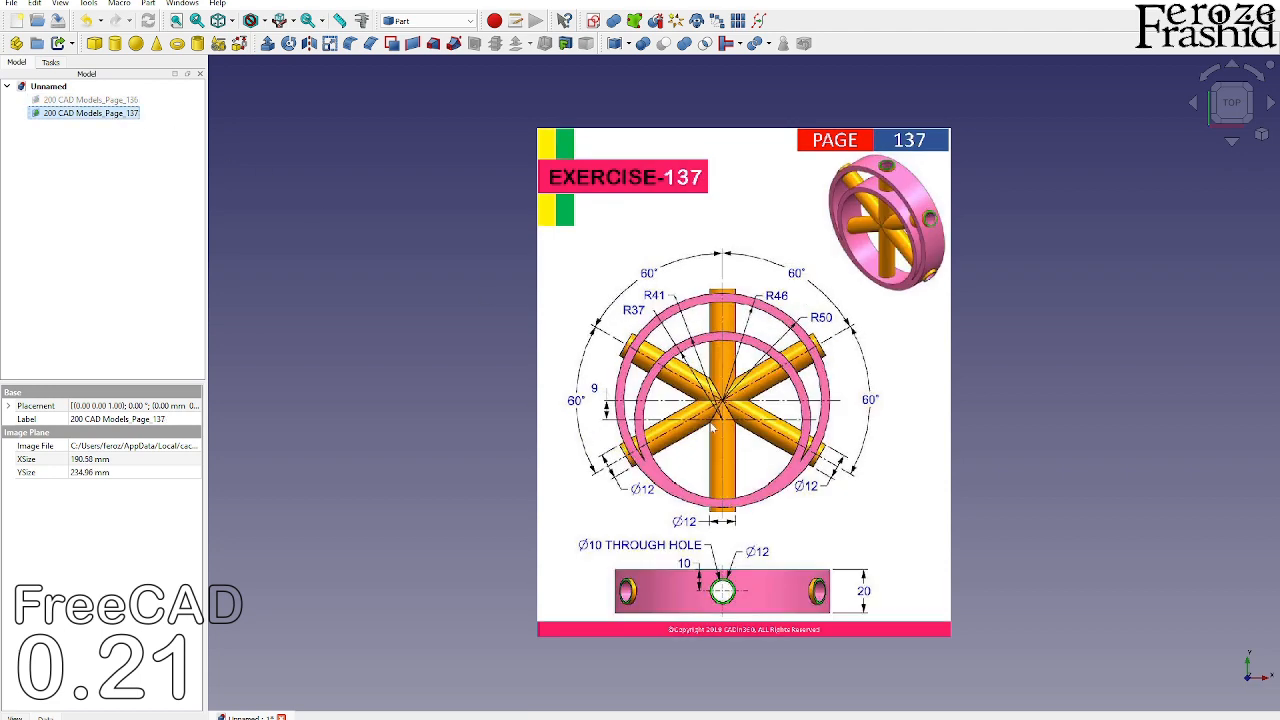
scroll(711, 424, "up", 1)
Step: Transform the page 136 image about 175 mm along X so both drawings can be compared side by side
left_click(120, 101)
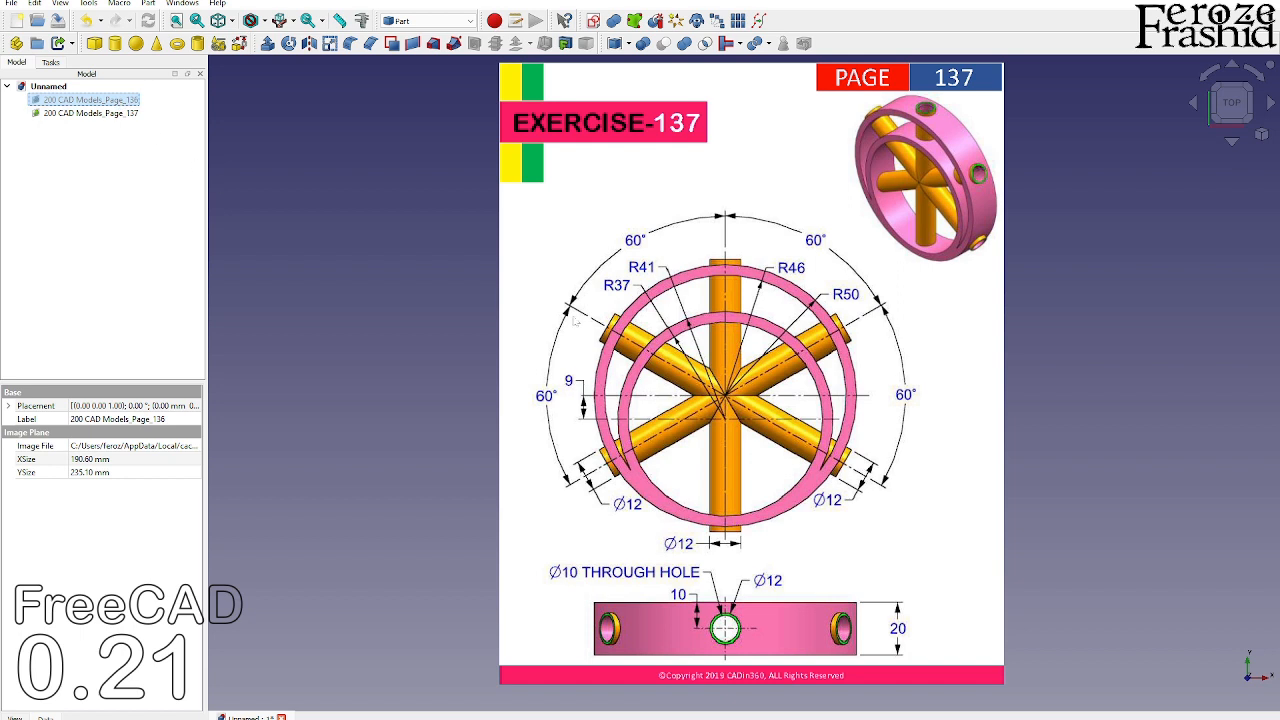
scroll(577, 322, "down", 1)
right_click(83, 101)
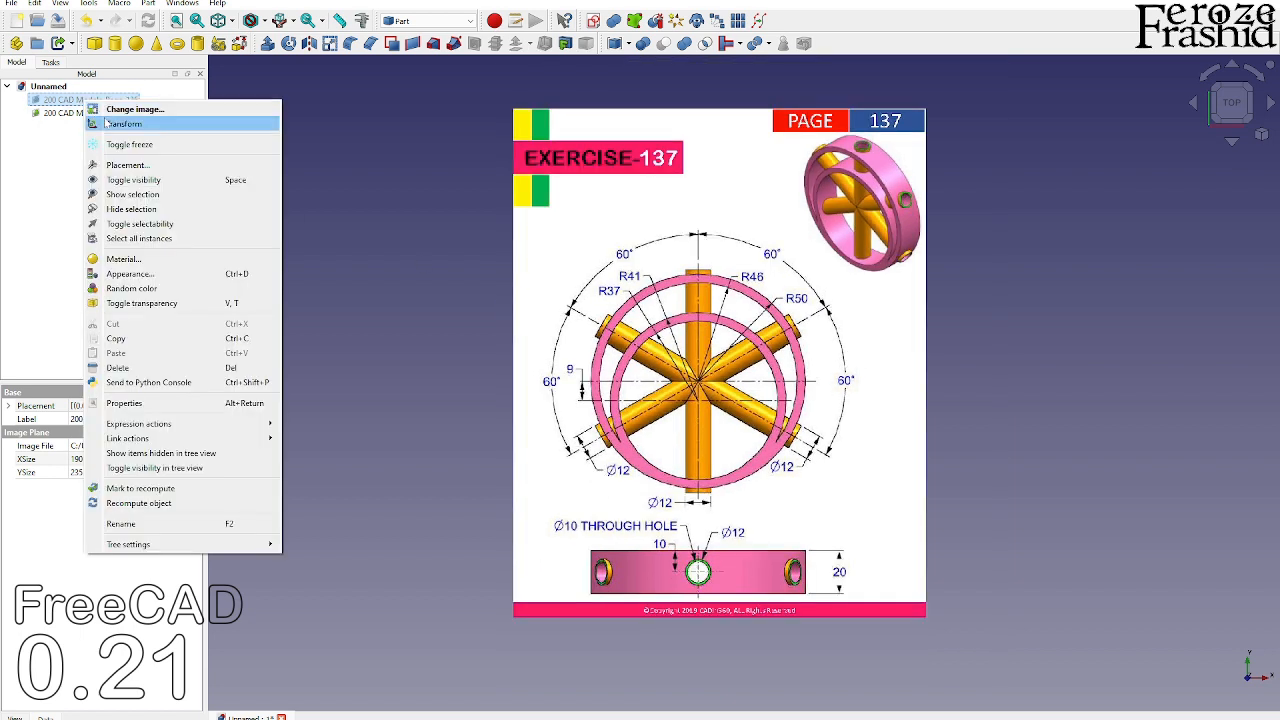
left_click(115, 119)
left_click_drag(895, 366, 1278, 390)
left_click(75, 101)
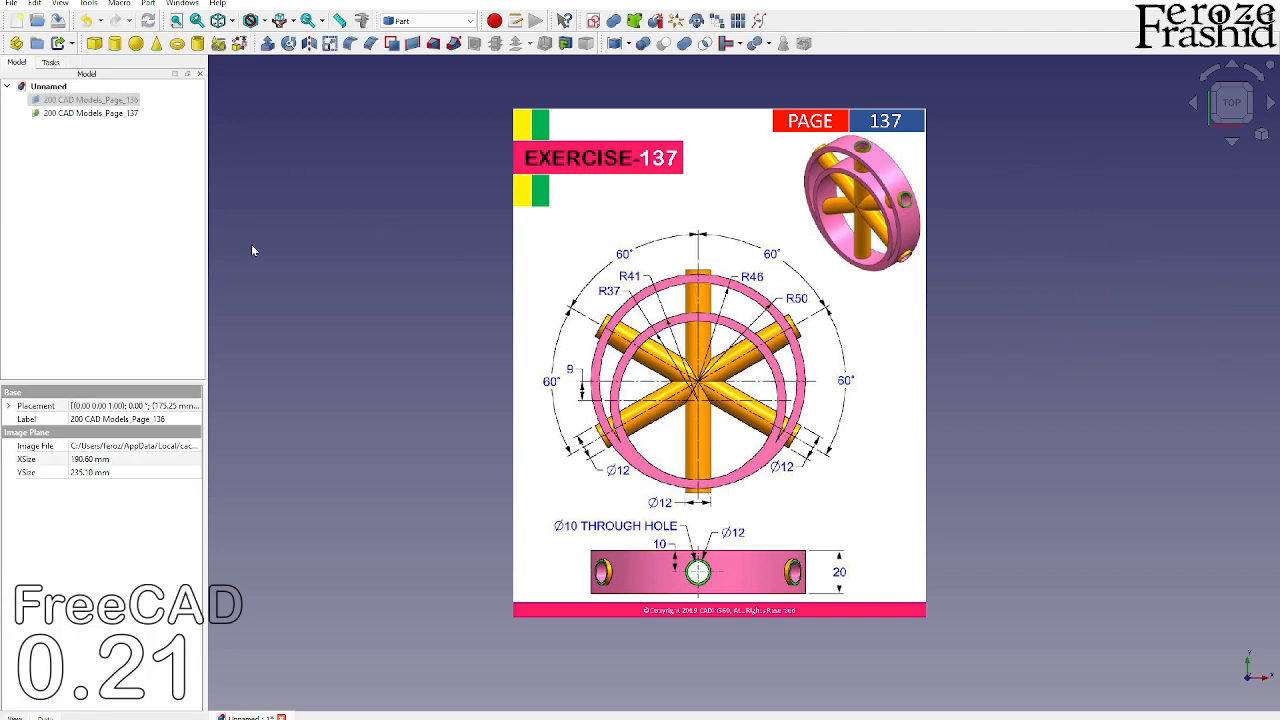
scroll(251, 246, "down", 2)
scroll(736, 322, "up", 2)
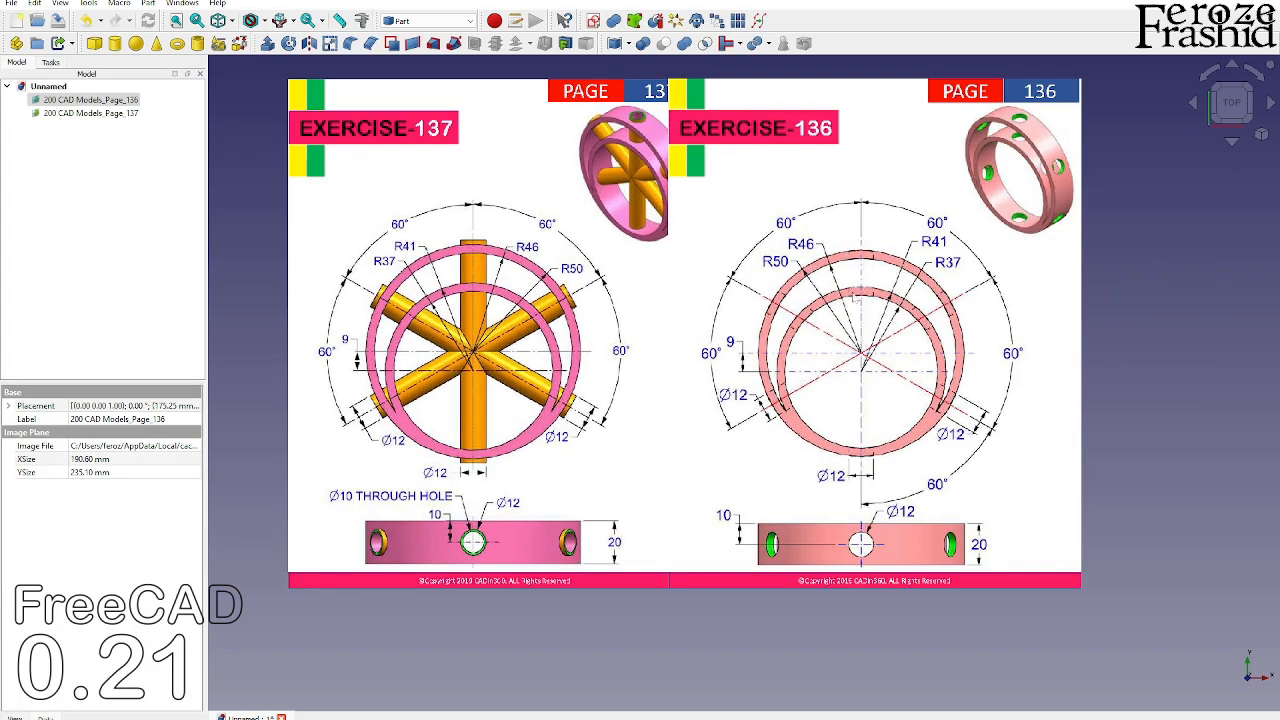
scroll(493, 326, "down", 1)
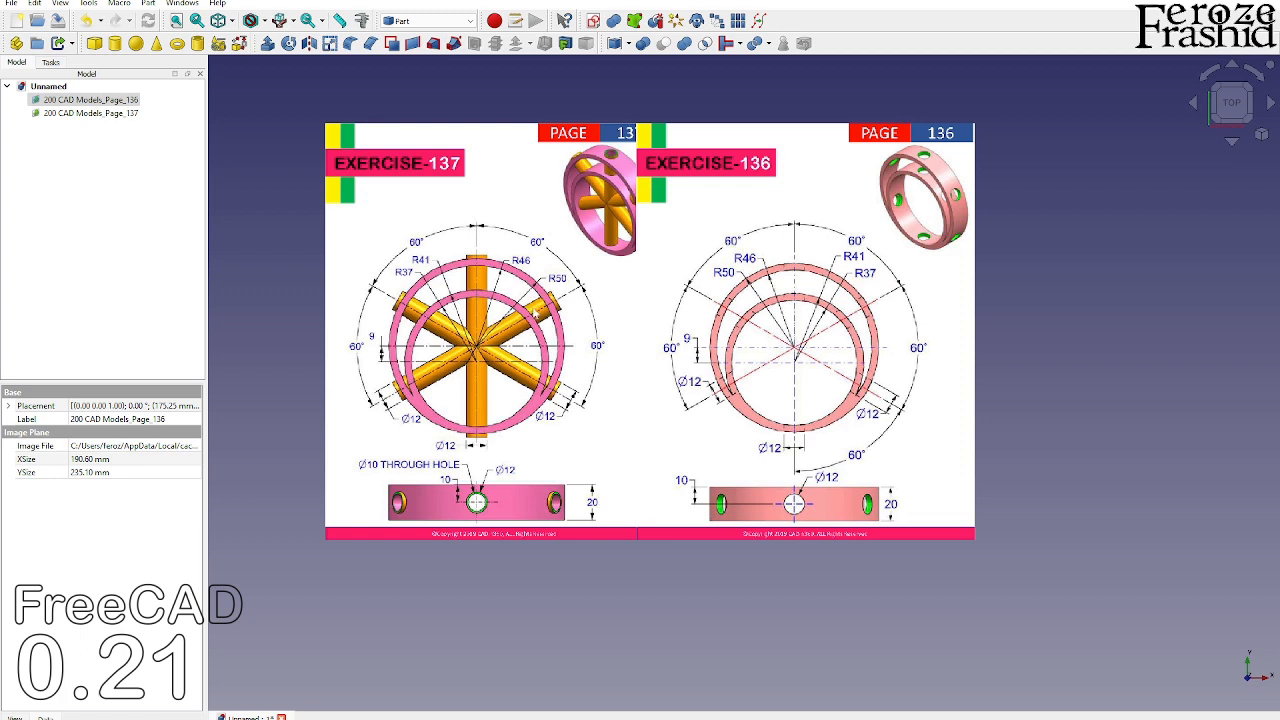
Step: Delete the page 137 drawing image from the document
left_click(125, 115)
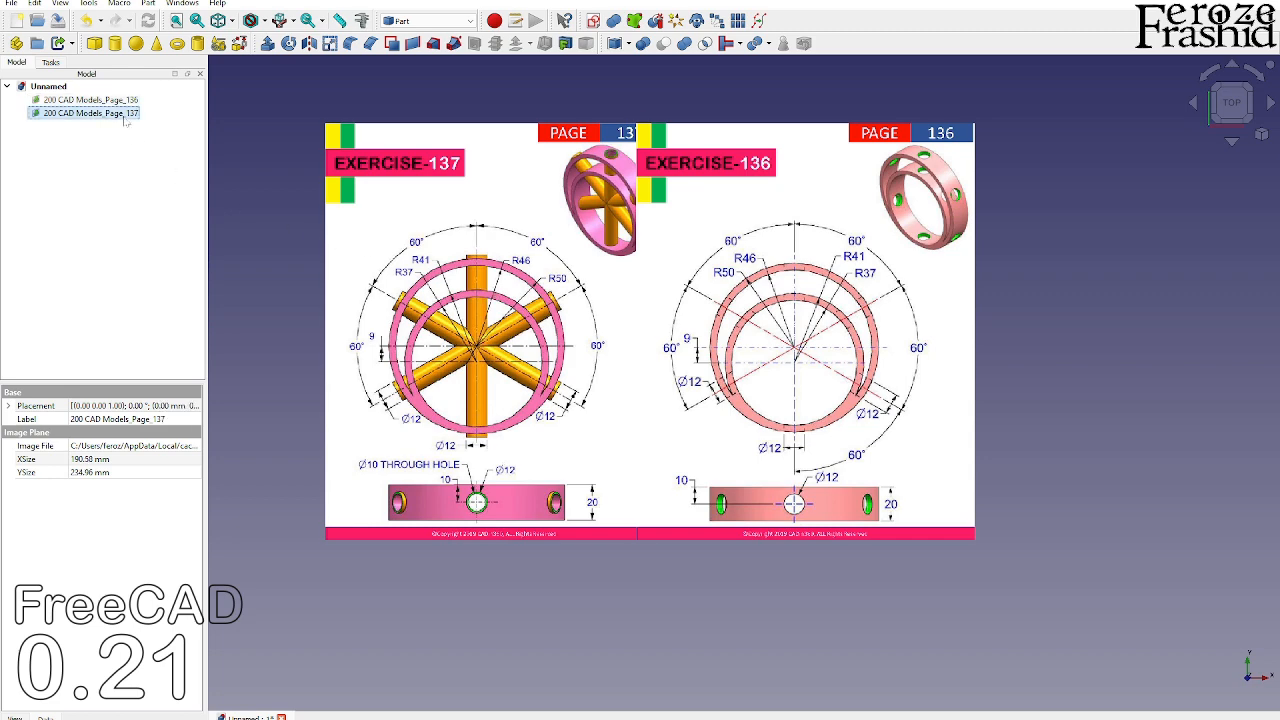
key("Delete")
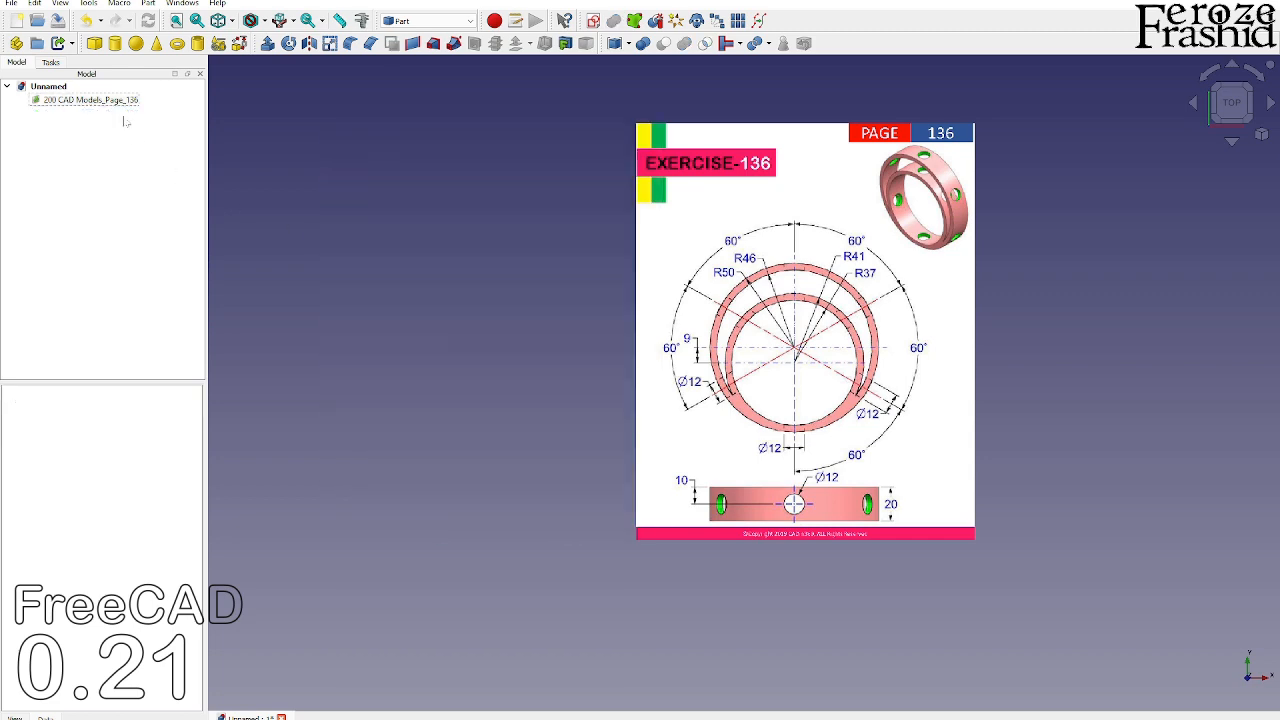
scroll(886, 195, "up", 2)
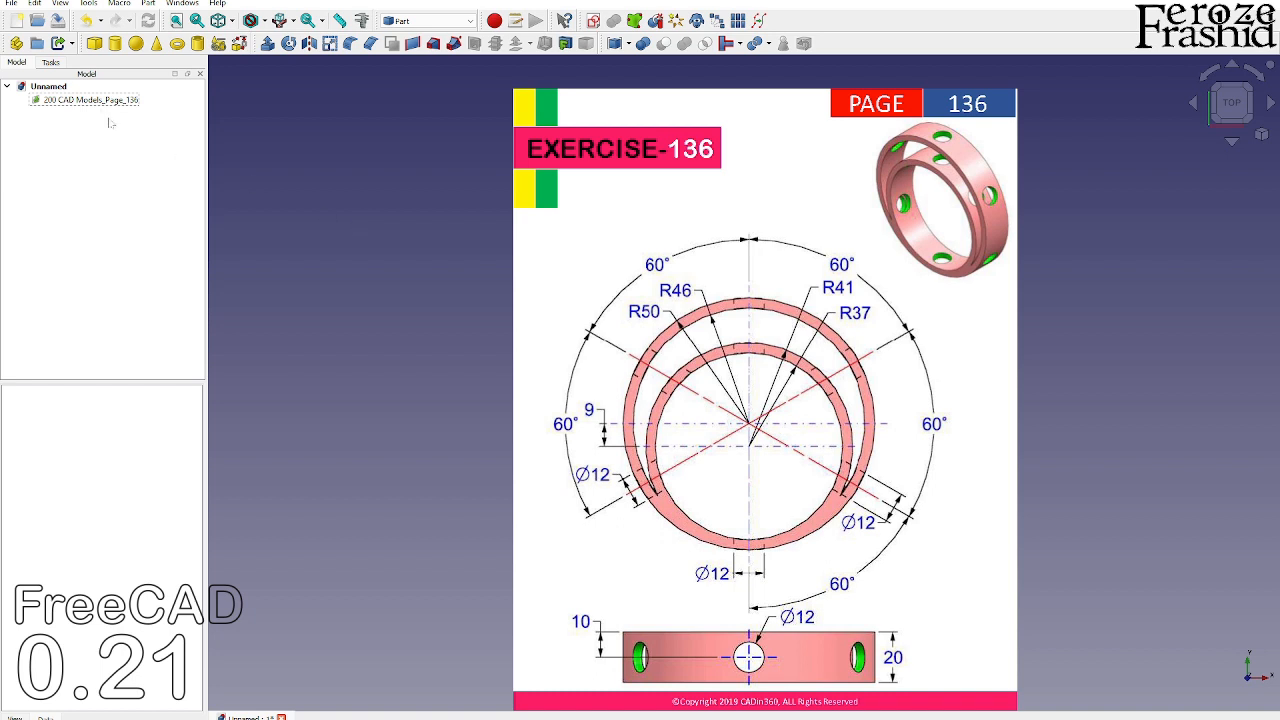
scroll(868, 293, "down", 2)
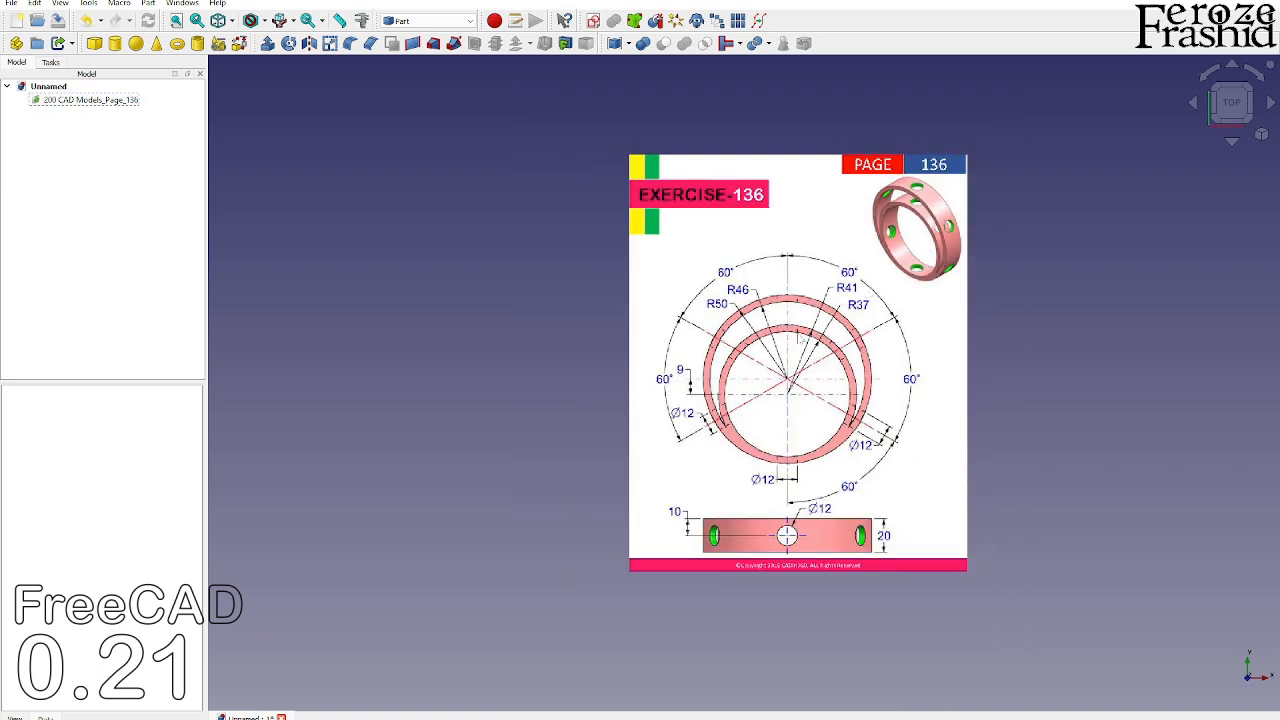
Step: Transform the page 136 drawing image further along the positive X axis to clear the modelling area
right_click(72, 103)
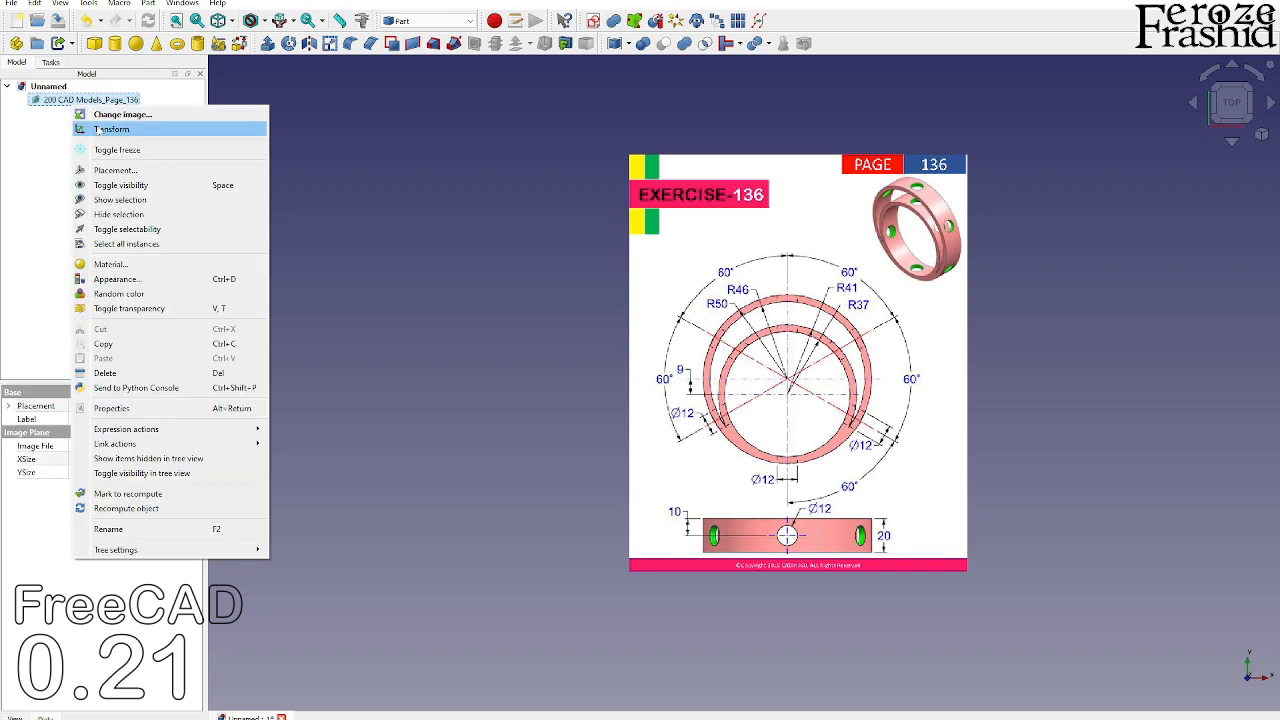
left_click(98, 130)
left_click_drag(974, 366, 1050, 372)
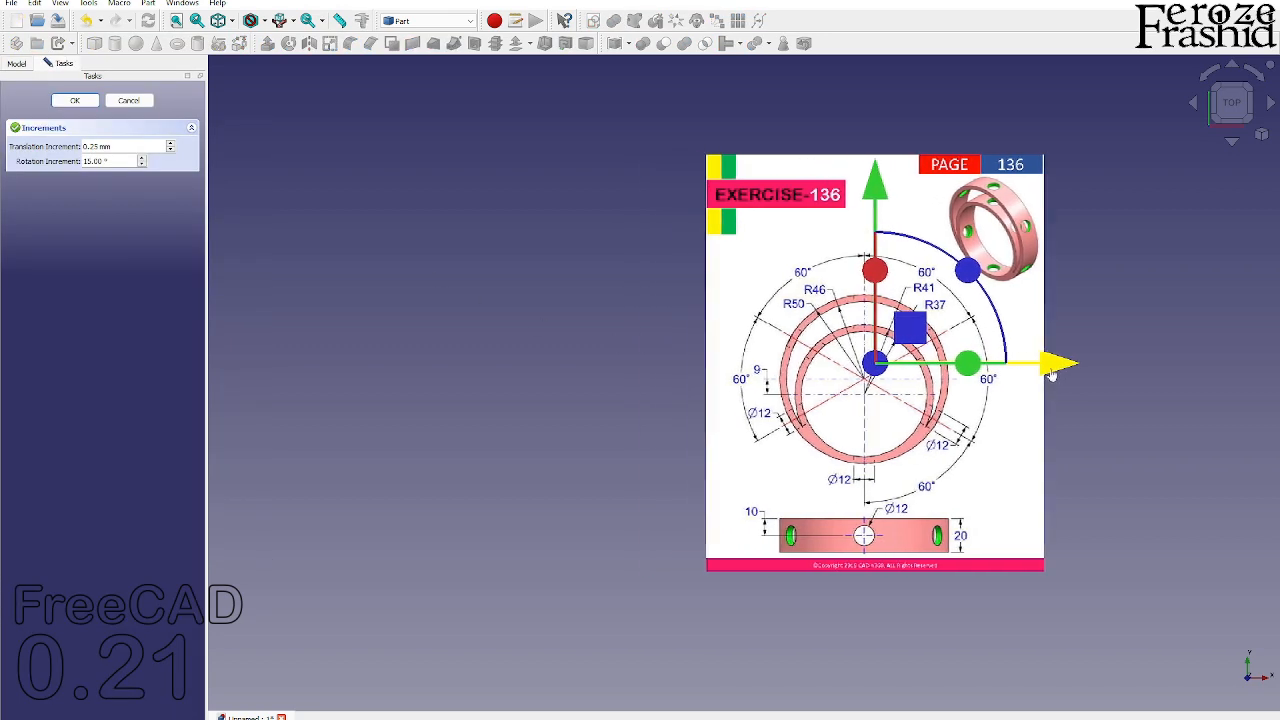
left_click(74, 100)
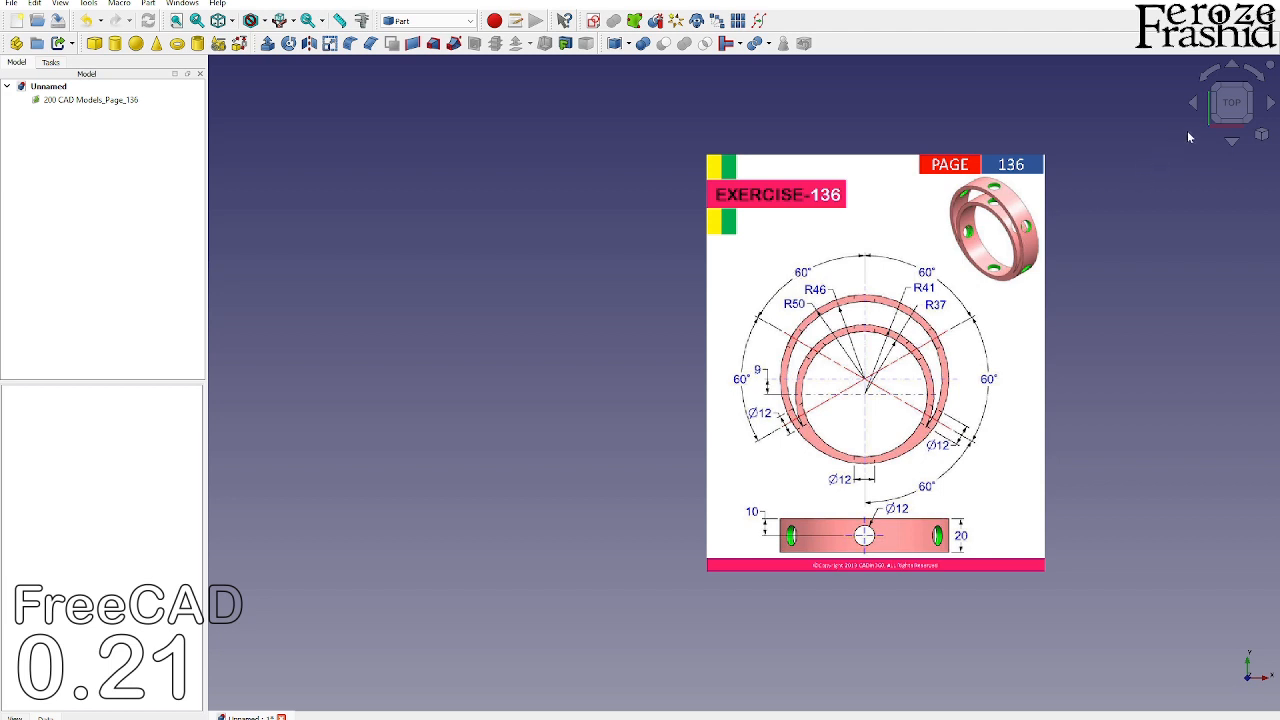
Step: Create a tube with a 50 mm outer radius, 46 mm inner radius and 20 mm height
left_click(197, 43)
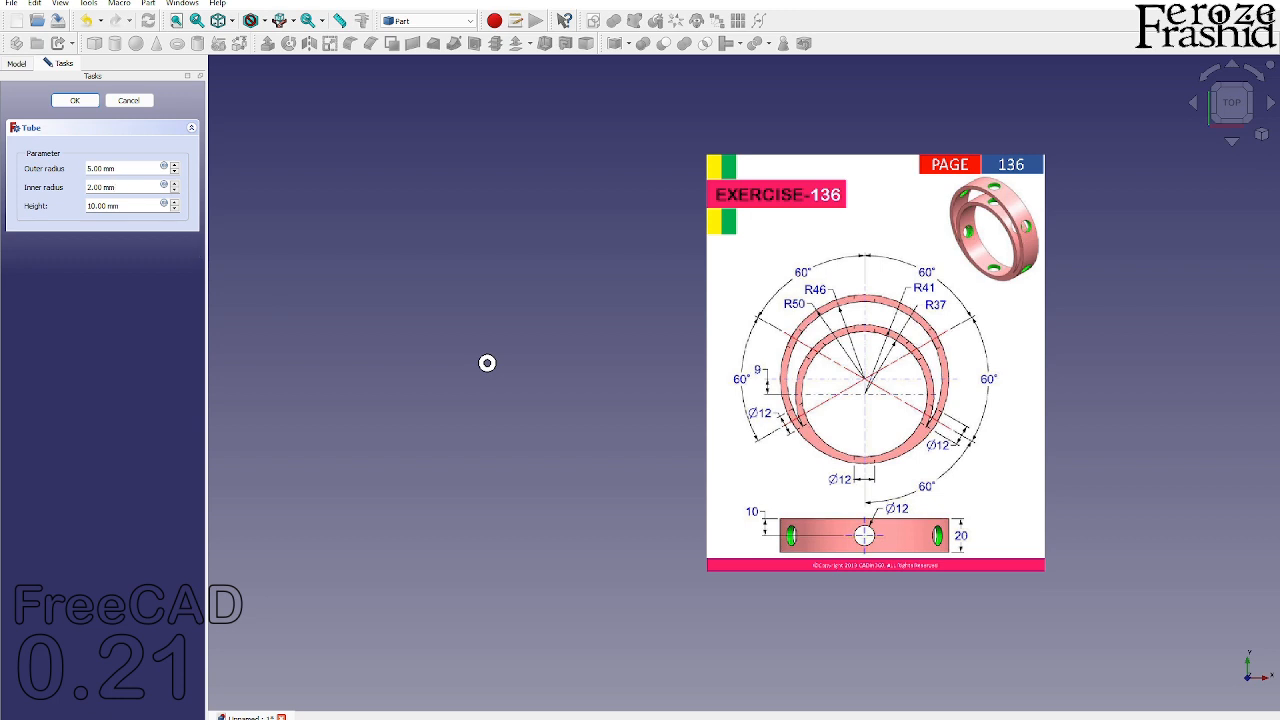
type("0")
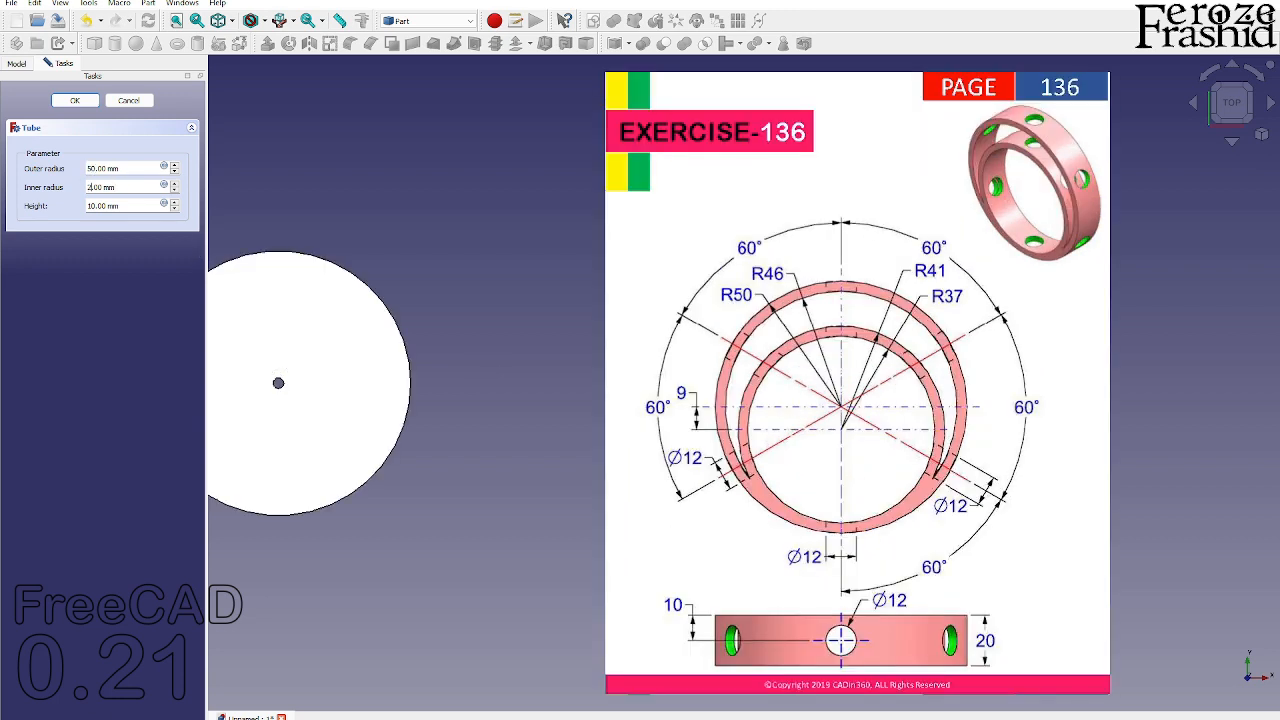
left_click_drag(93, 188, 80, 188)
type("46")
key("Tab")
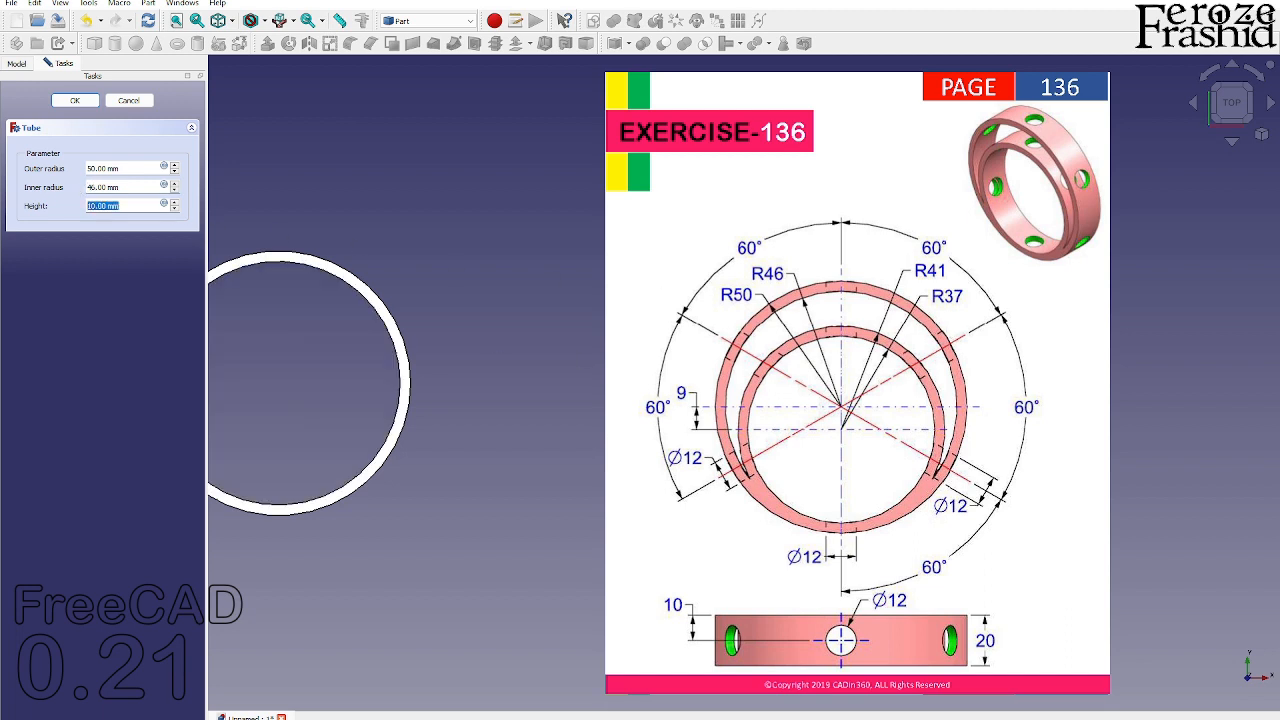
type("20")
left_click(70, 100)
key("v")
key("f")
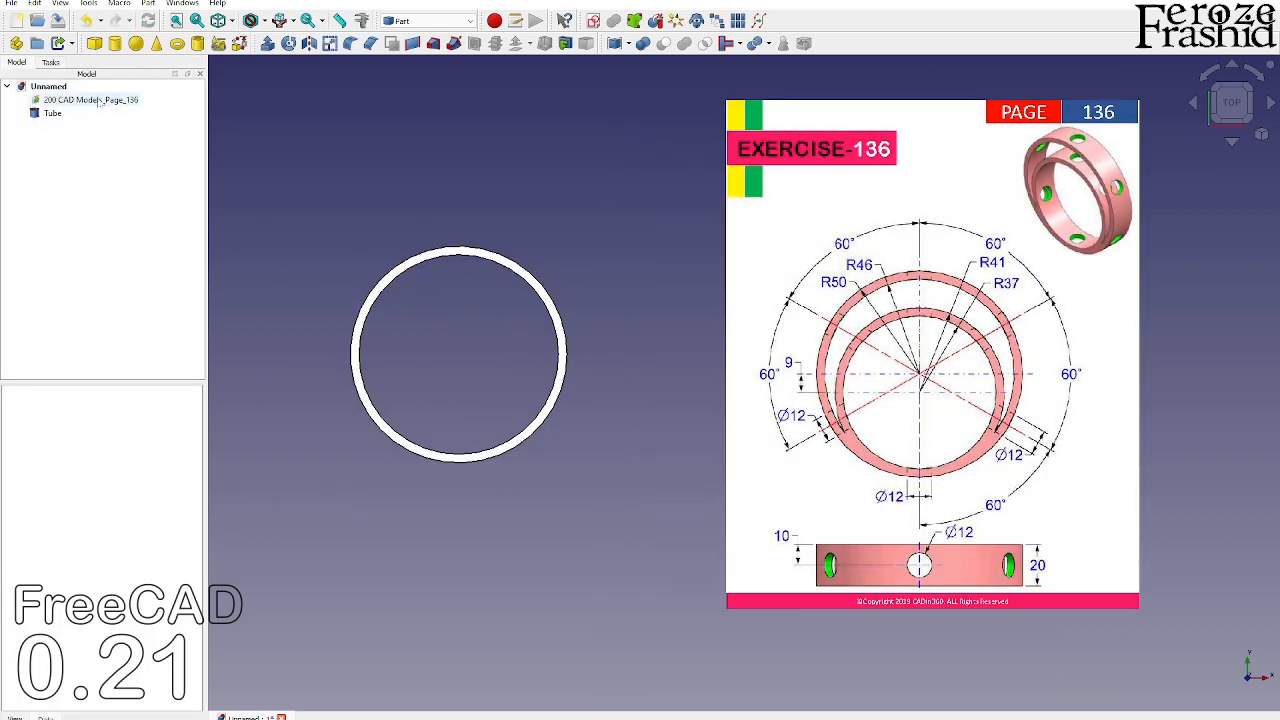
Step: Duplicate the tube and set the copy's inner radius to 37 mm and outer radius to 41 mm
left_click(64, 114)
key("ctrl+c")
key("ctrl+v")
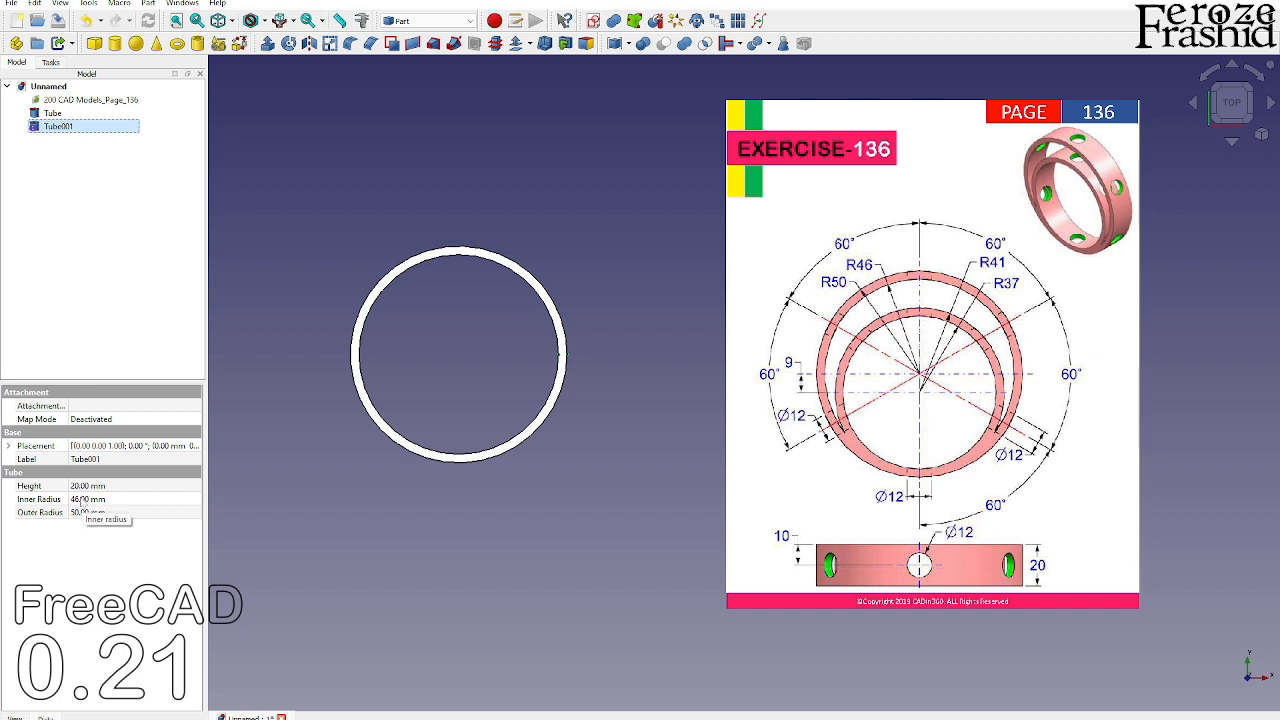
left_click(80, 499)
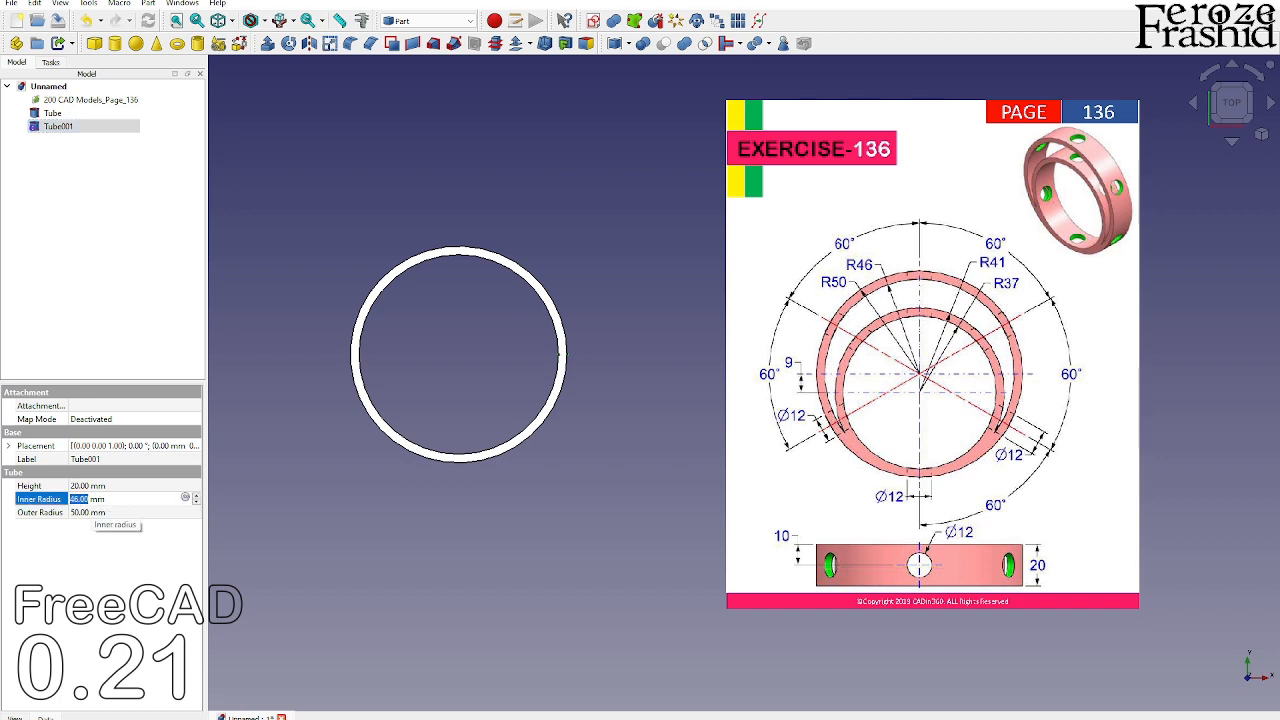
type("37")
key("Return")
left_click(85, 512)
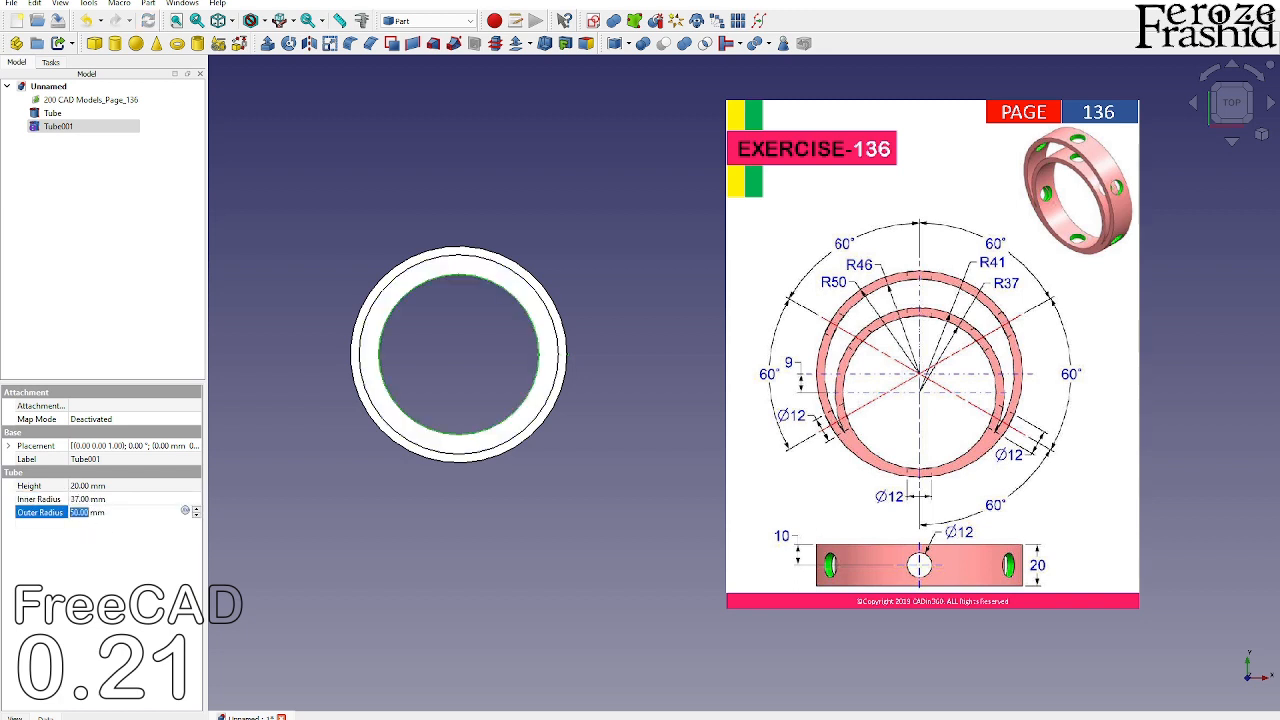
type("41")
left_click(108, 333)
left_click(98, 125)
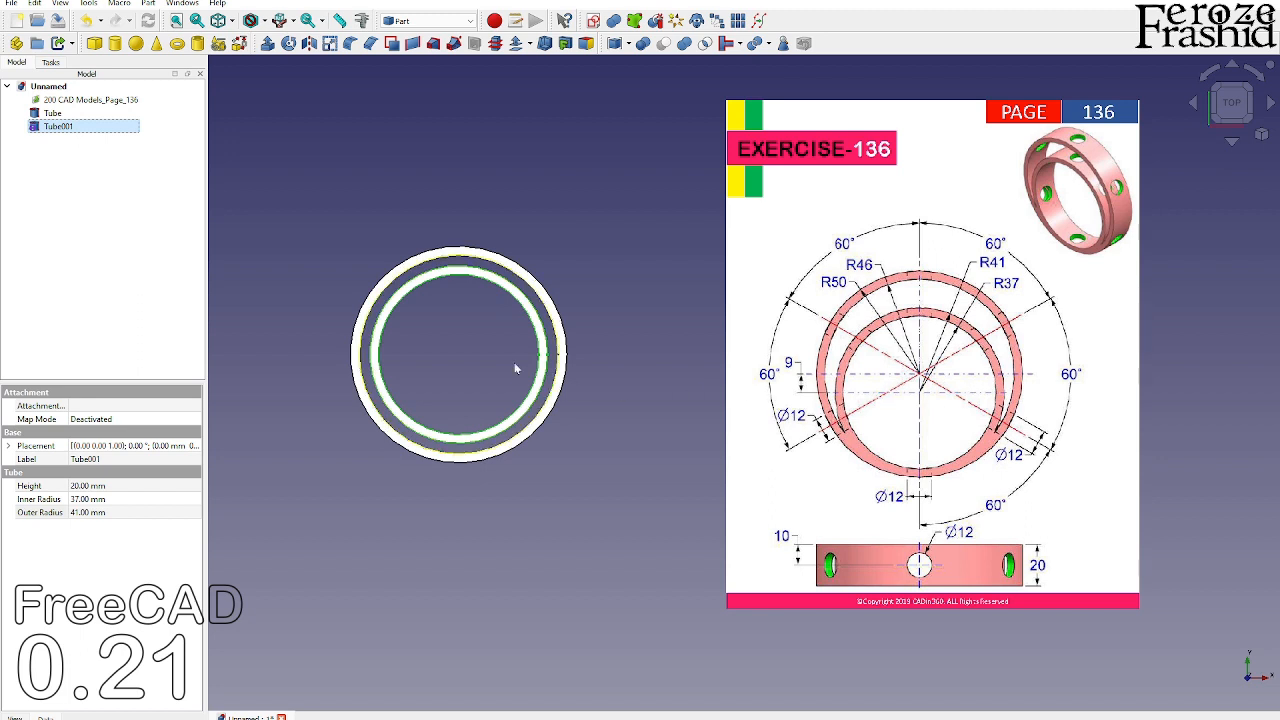
Step: Set the smaller tube's Z position to -9 mm
left_click(8, 446)
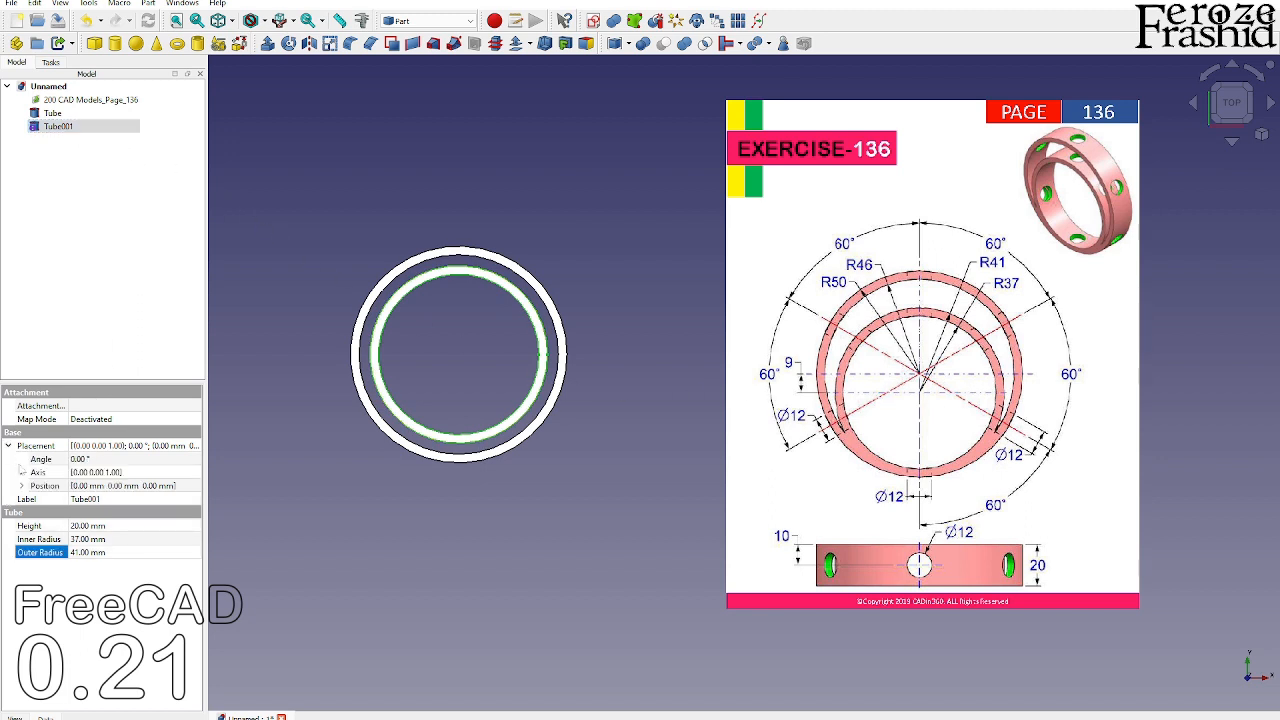
left_click(21, 486)
left_click(74, 526)
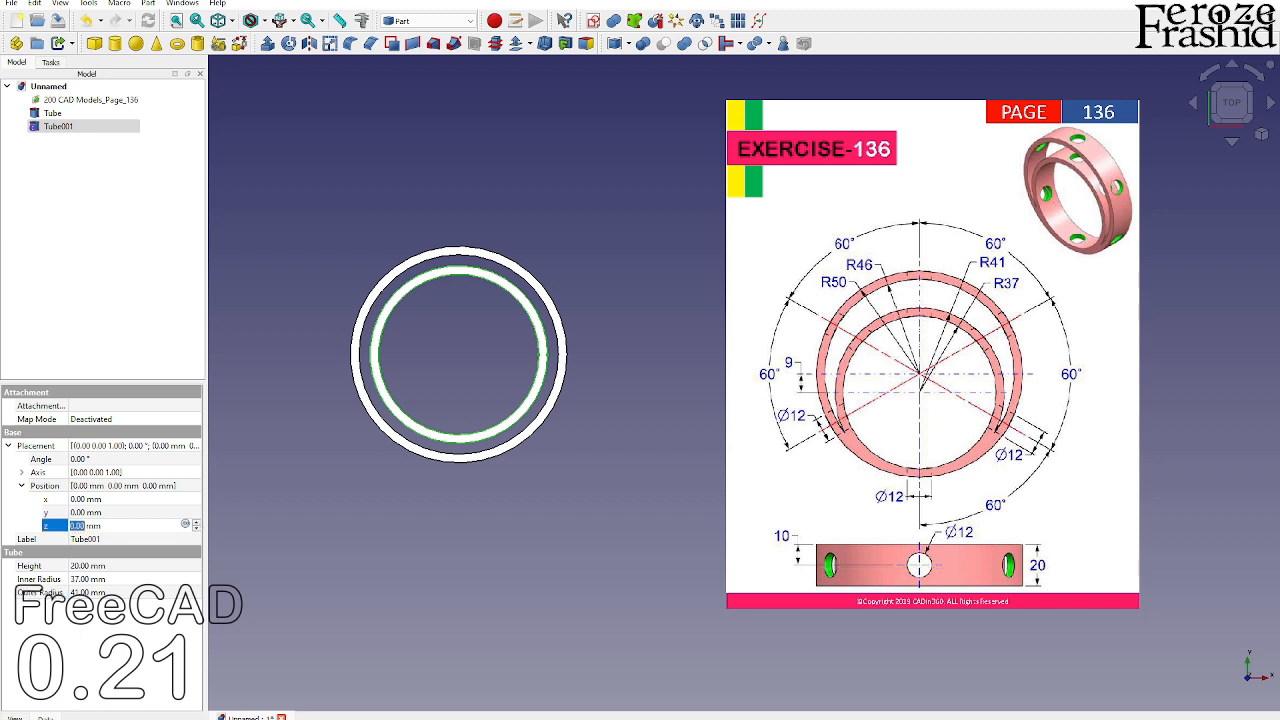
type("-9")
key("Return")
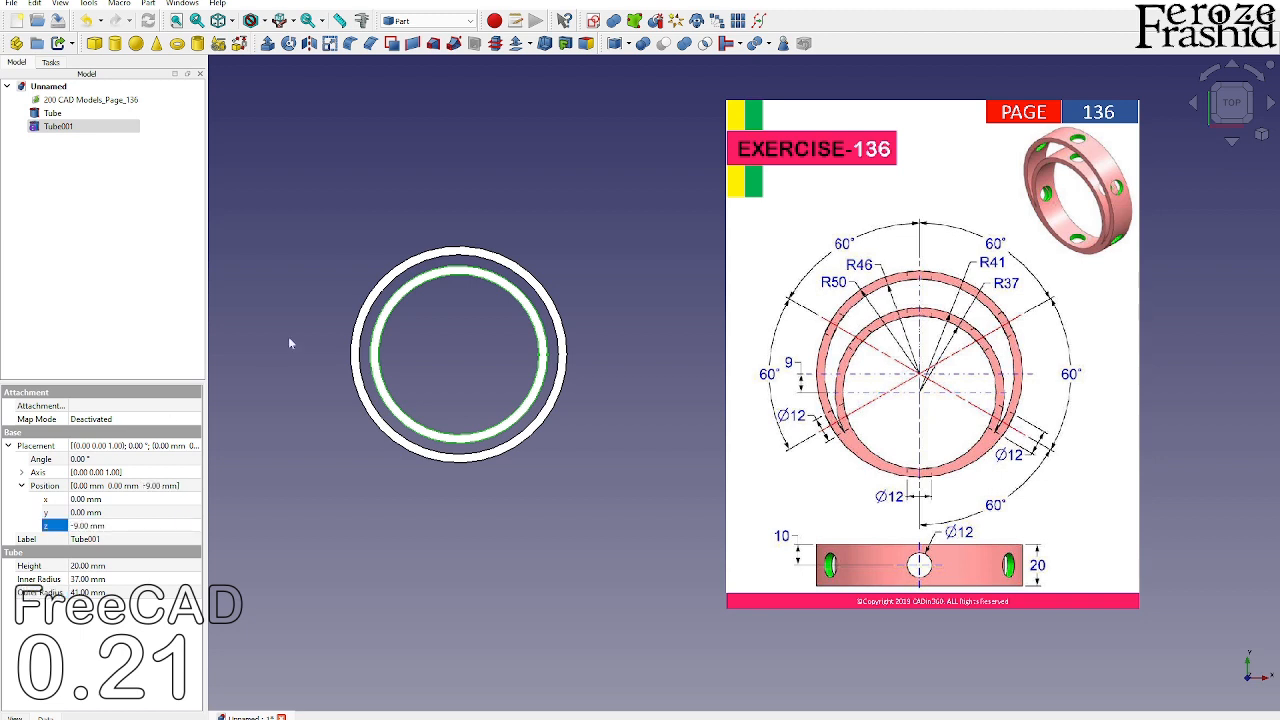
left_click(282, 296)
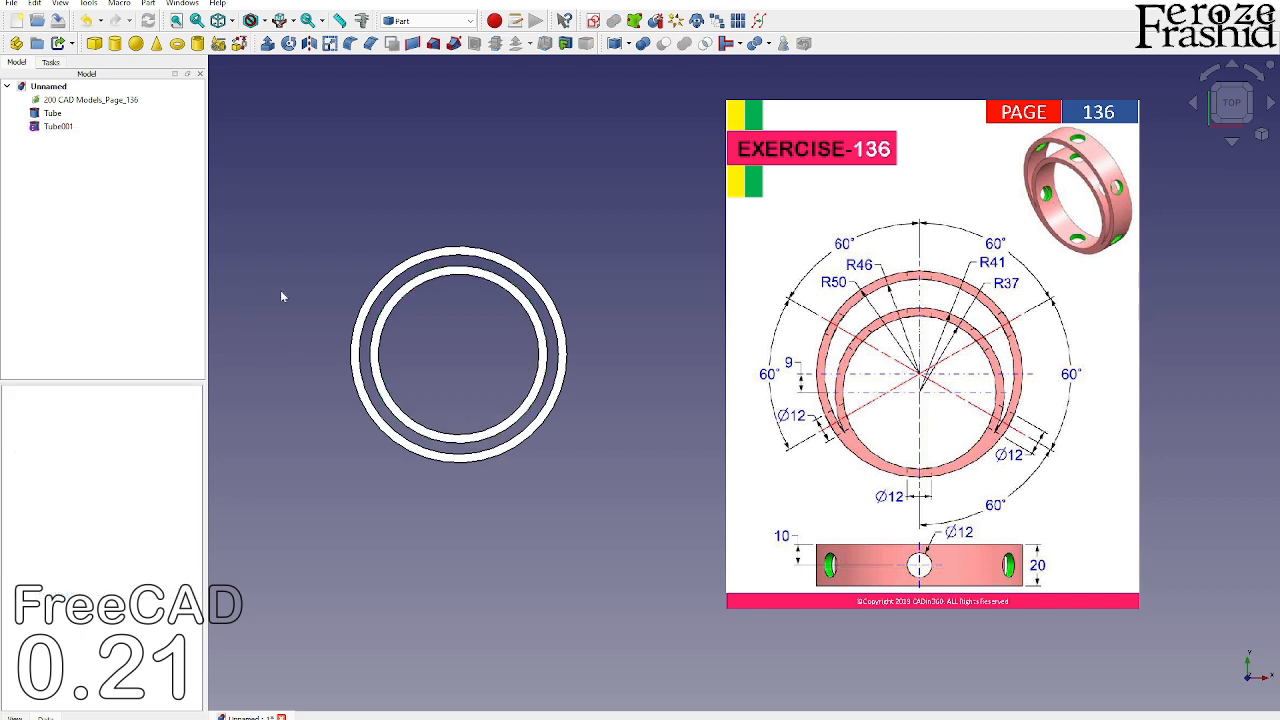
Step: Set the smaller tube's Z position to 0 mm and its Y position to -9 mm
left_click(442, 278)
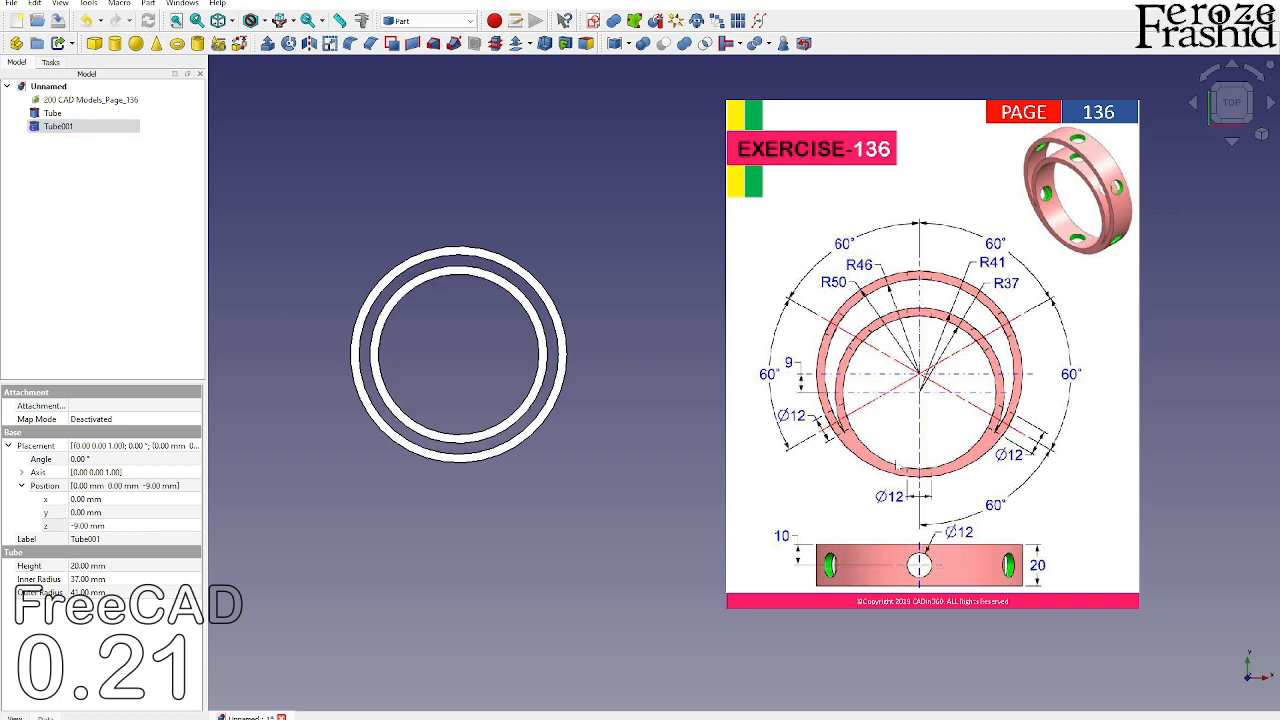
left_click(104, 527)
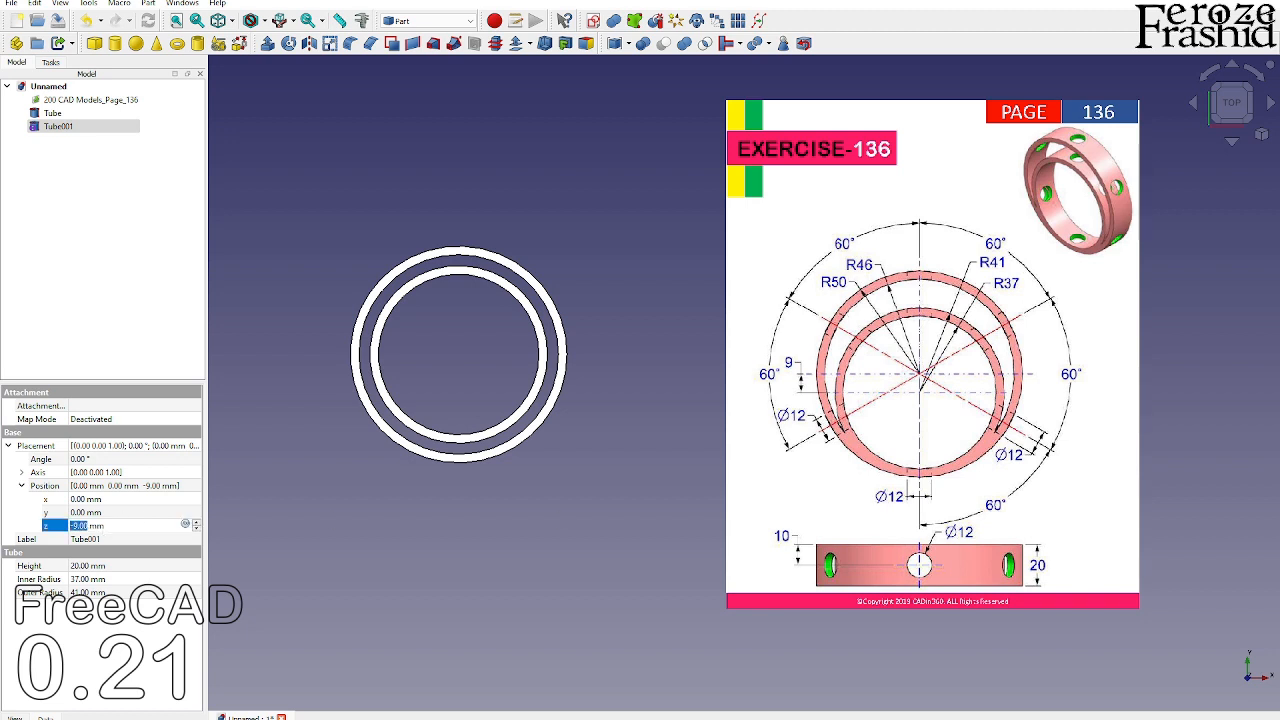
type("0")
left_click(104, 512)
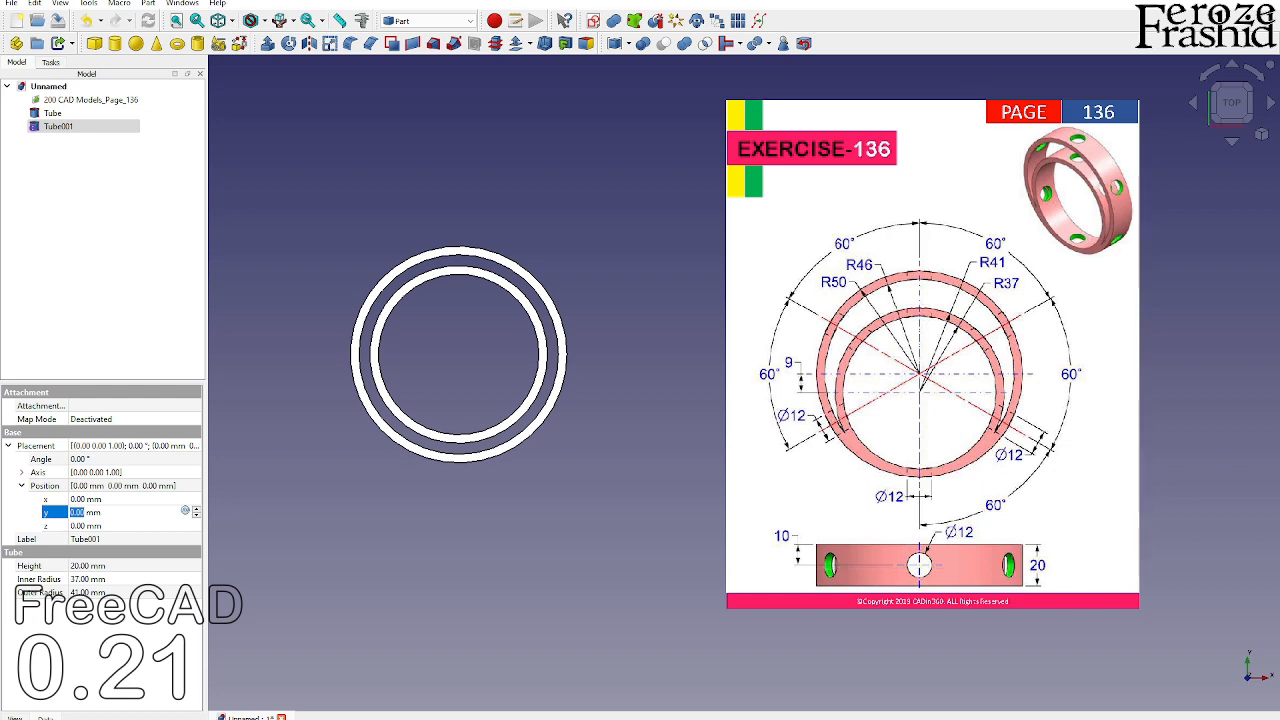
type("-9")
key("Return")
scroll(468, 465, "up", 5)
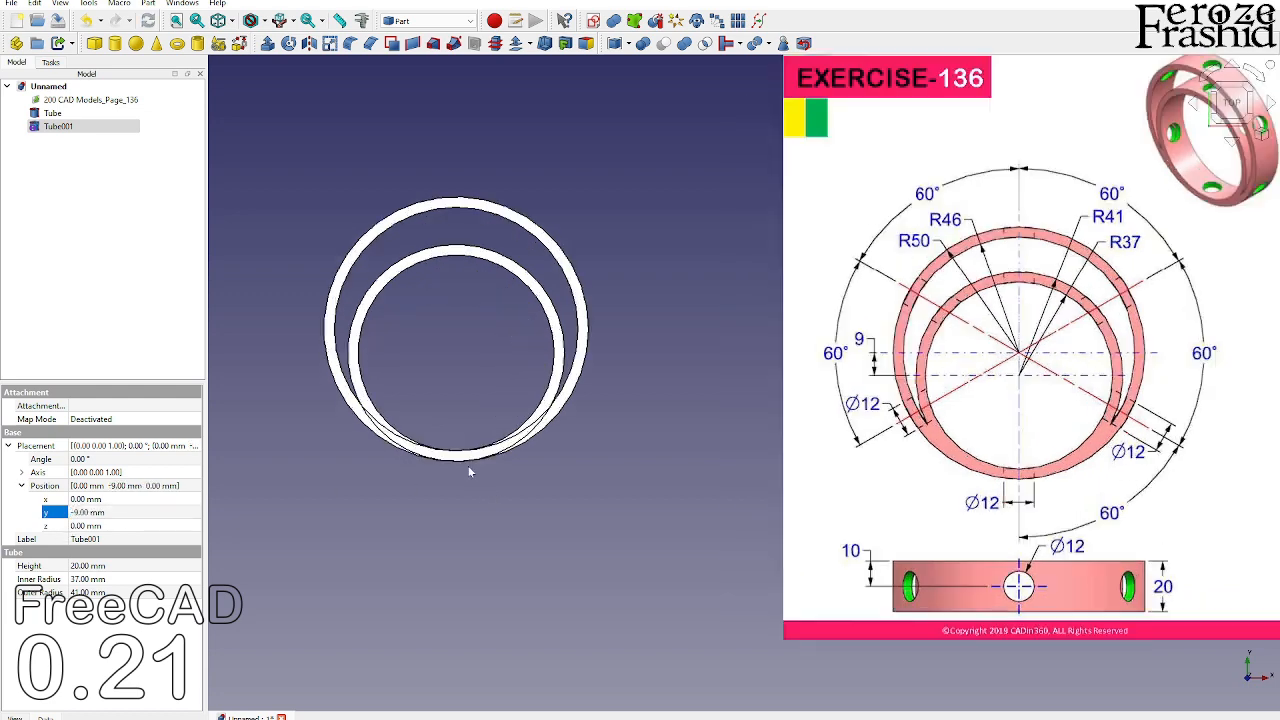
scroll(490, 455, "down", 5)
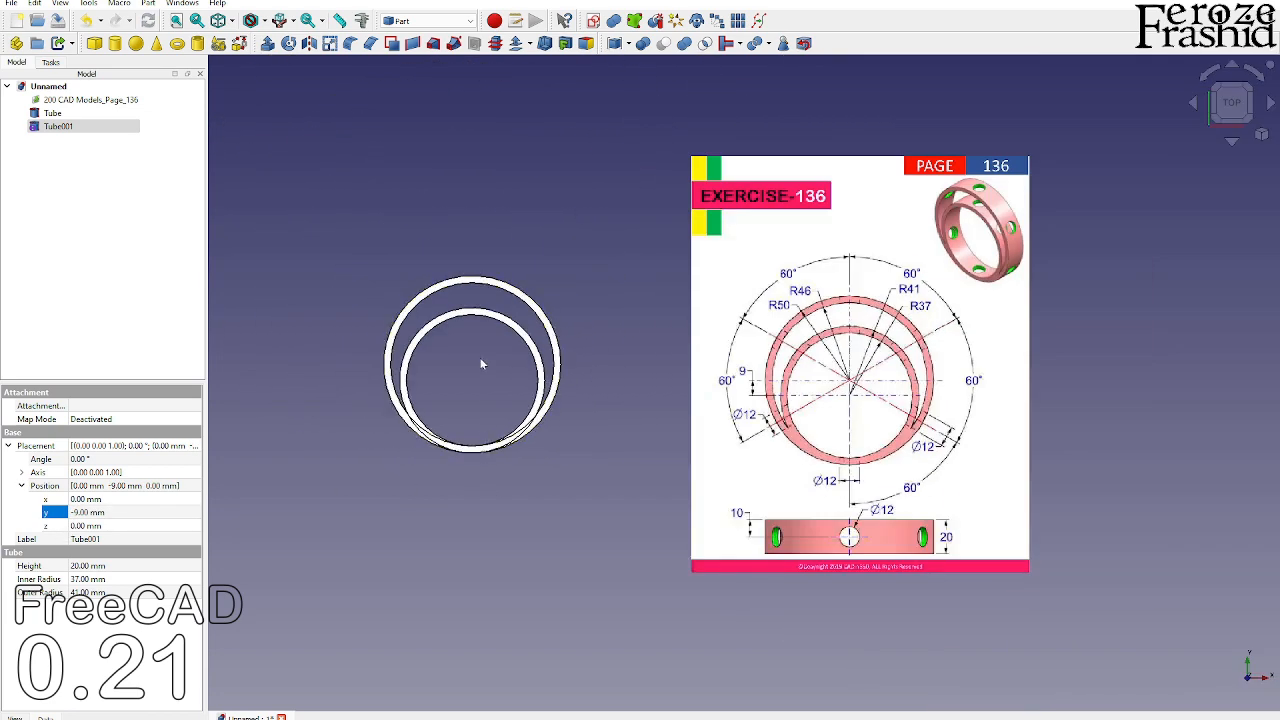
left_click(618, 374)
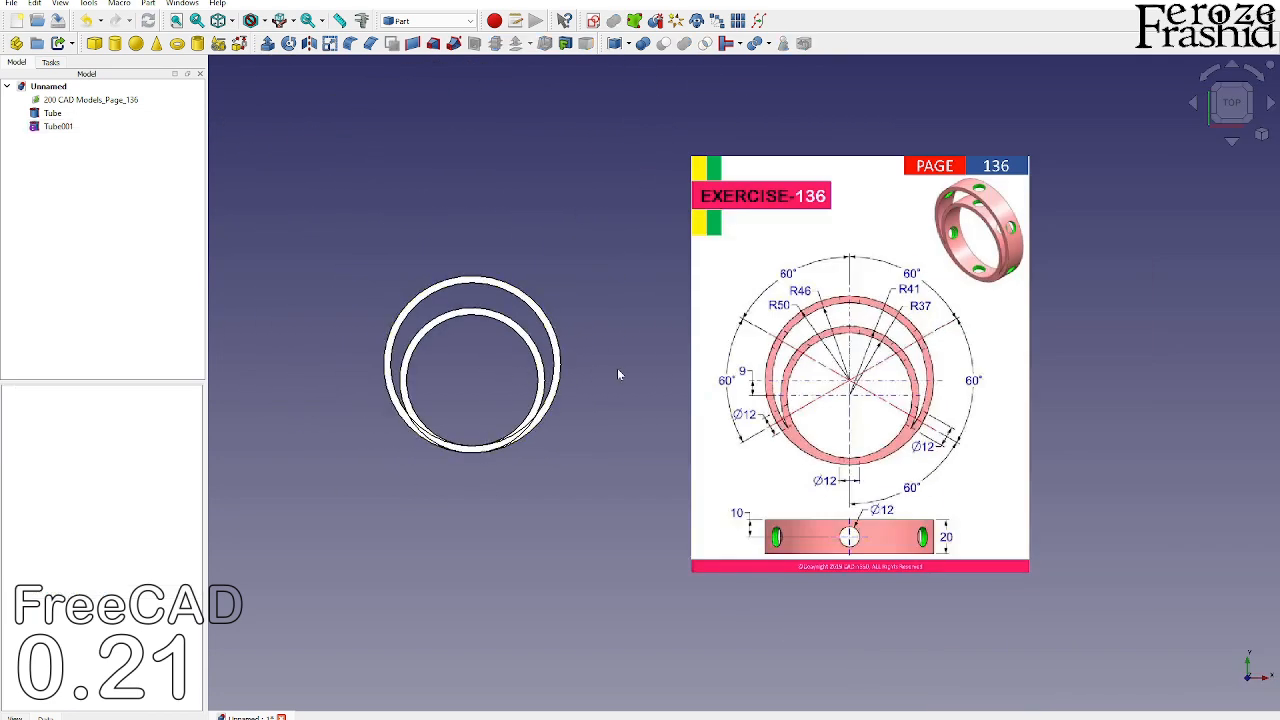
Step: Fuse the large and small tubes into one solid with a Boolean union
left_click(66, 126)
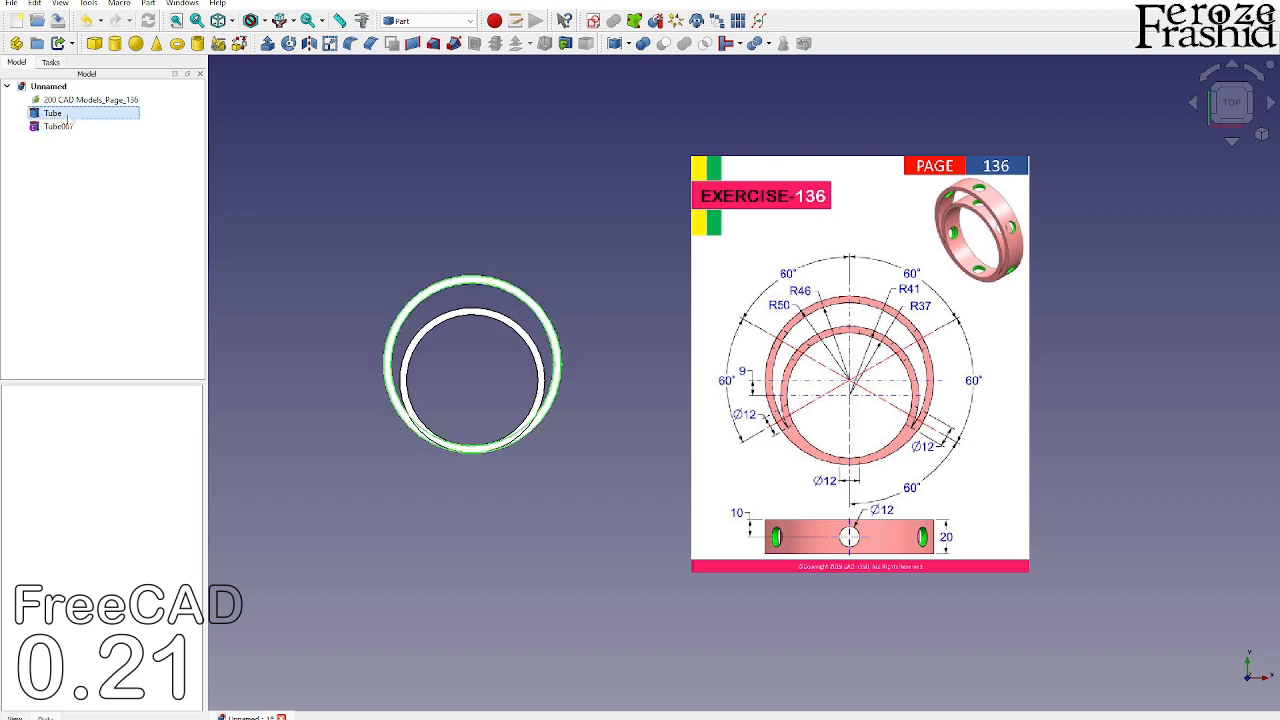
left_click(52, 113, "ctrl")
left_click(684, 43)
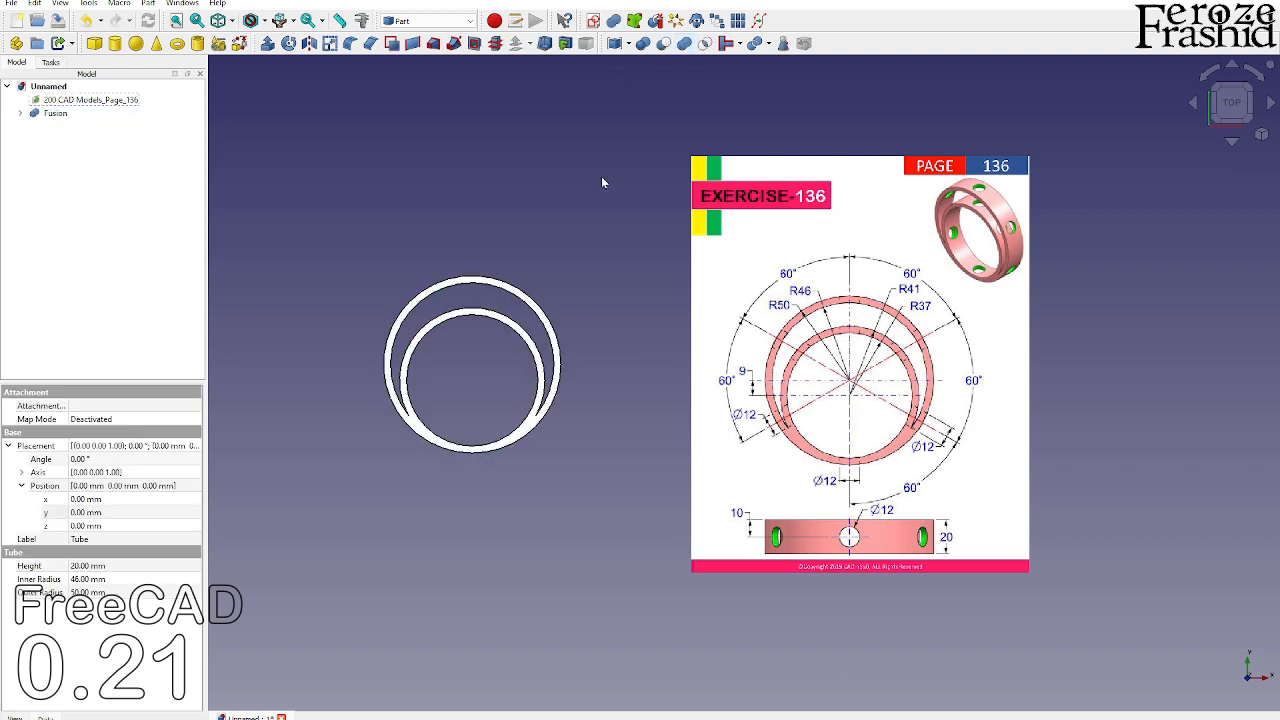
Step: Add a cylinder and try a 110 mm radius for it
scroll(474, 434, "up", 2)
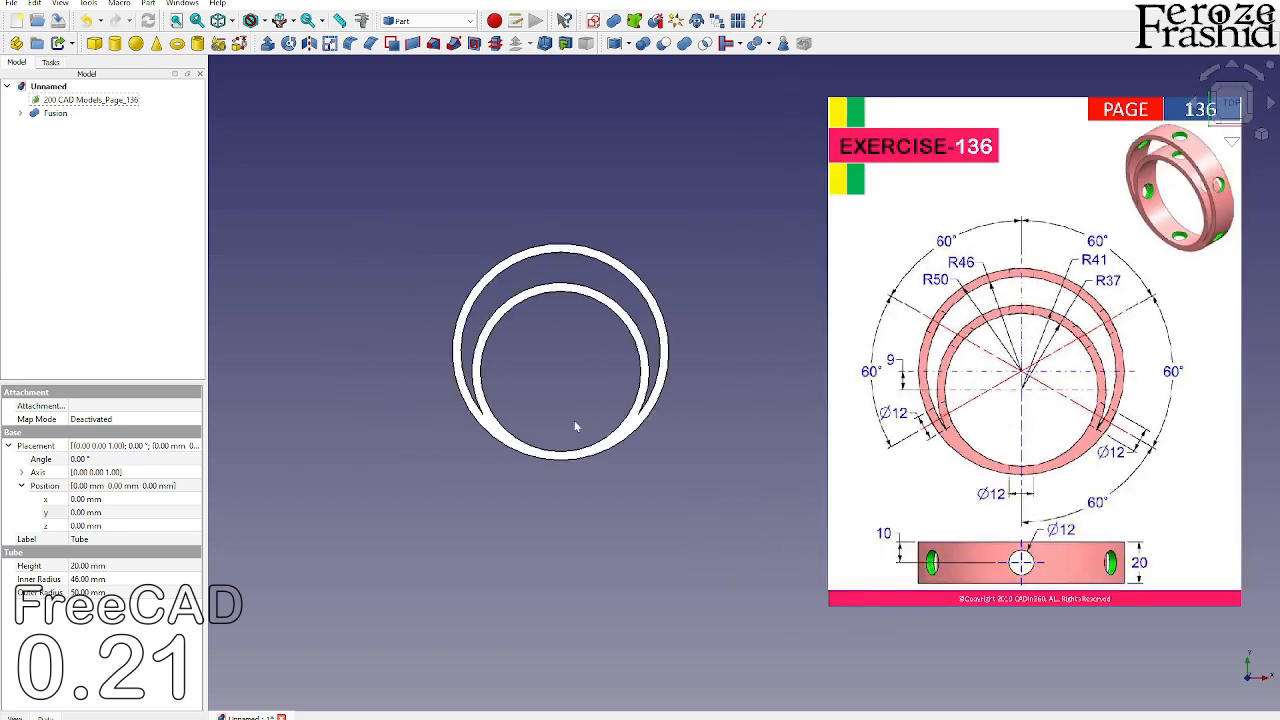
scroll(556, 410, "down", 1)
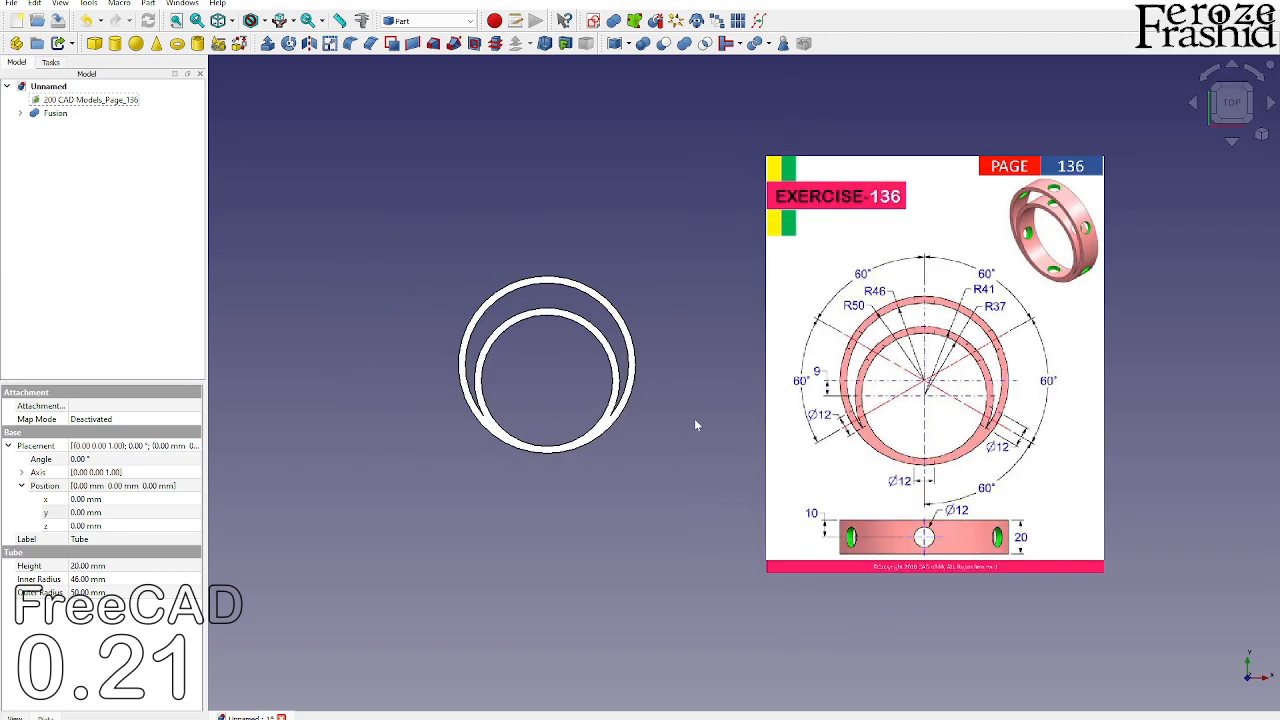
left_click(115, 43)
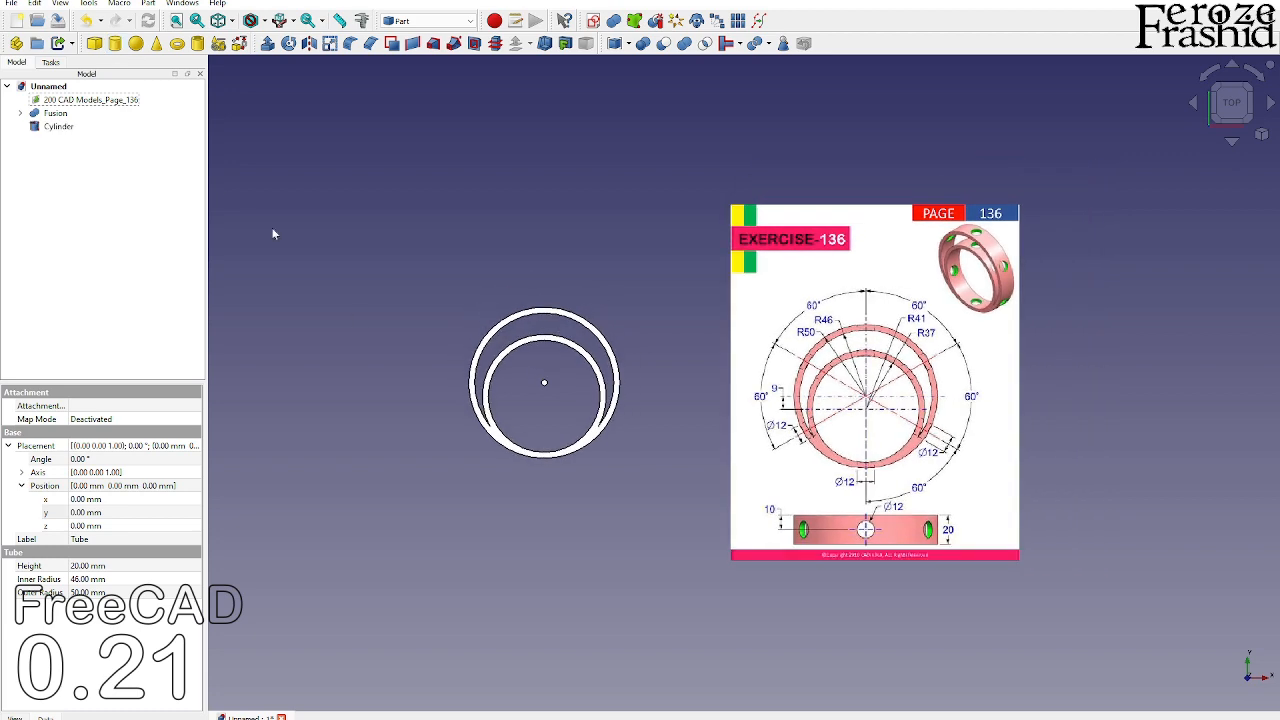
scroll(645, 478, "up", 3)
scroll(1010, 496, "down", 1)
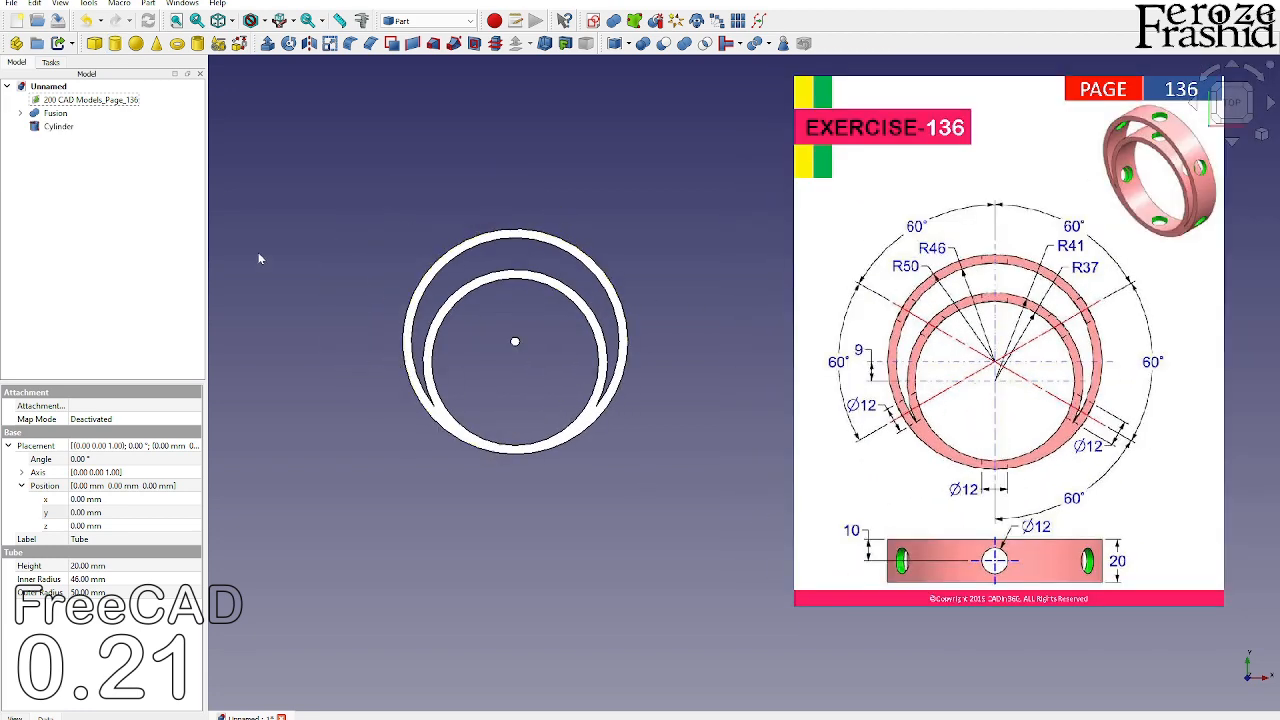
left_click(64, 127)
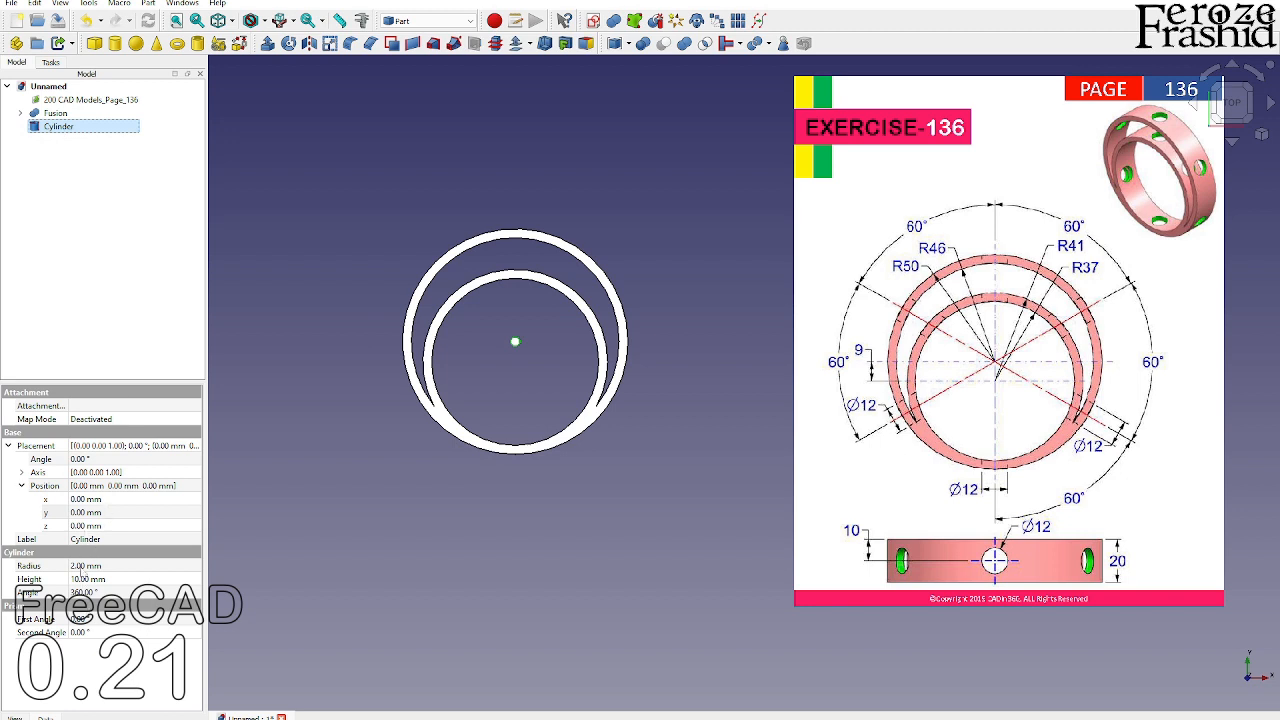
left_click(80, 566)
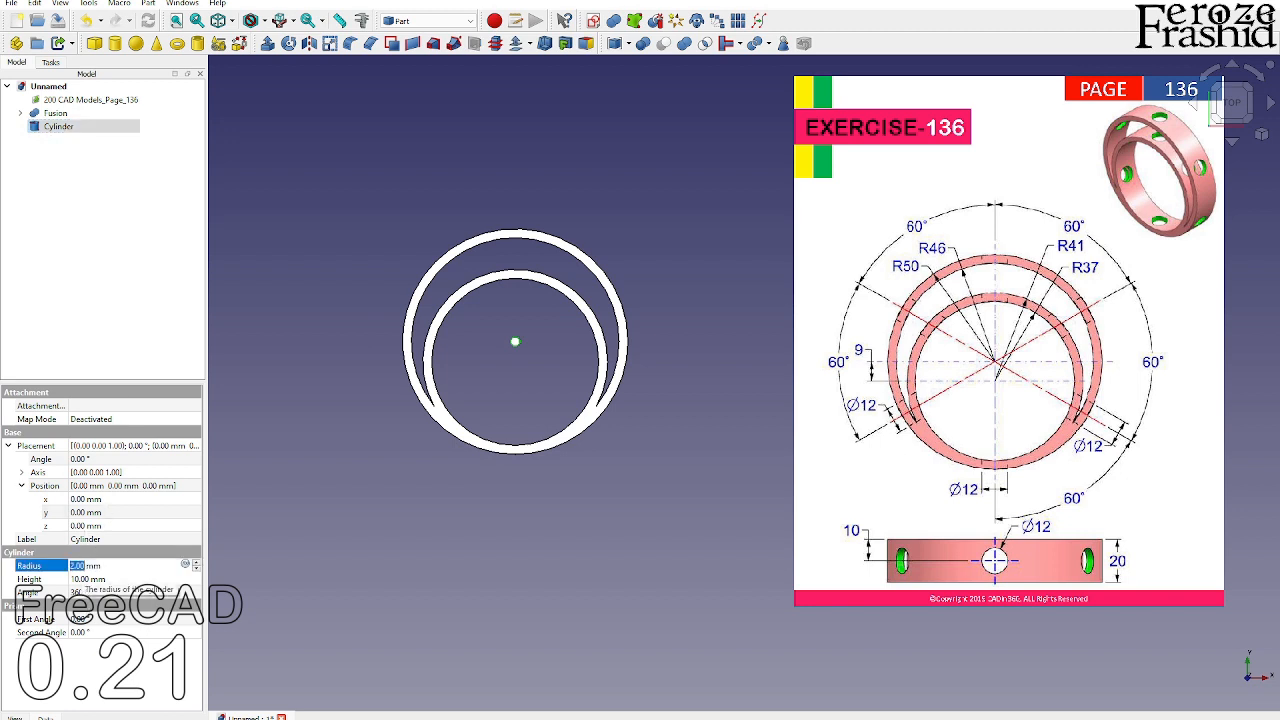
type("11")
key("BackSpace")
type("10")
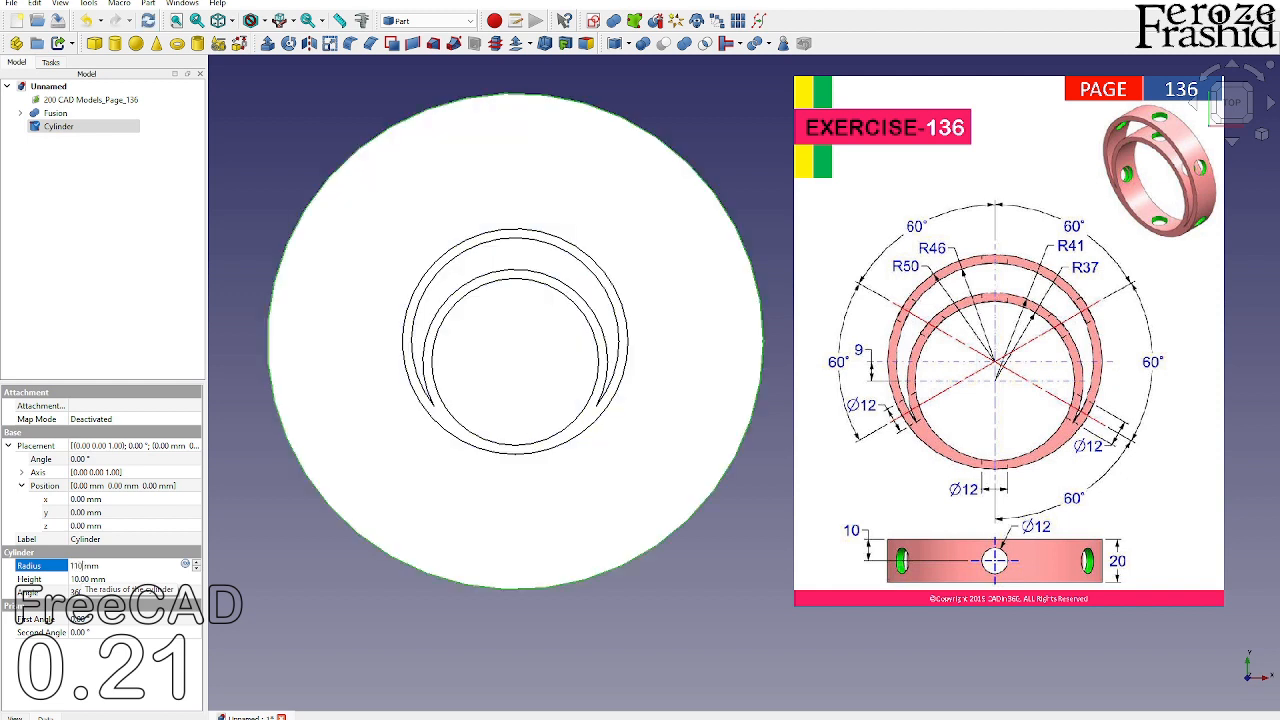
key("BackSpace")
key("BackSpace")
key("BackSpace")
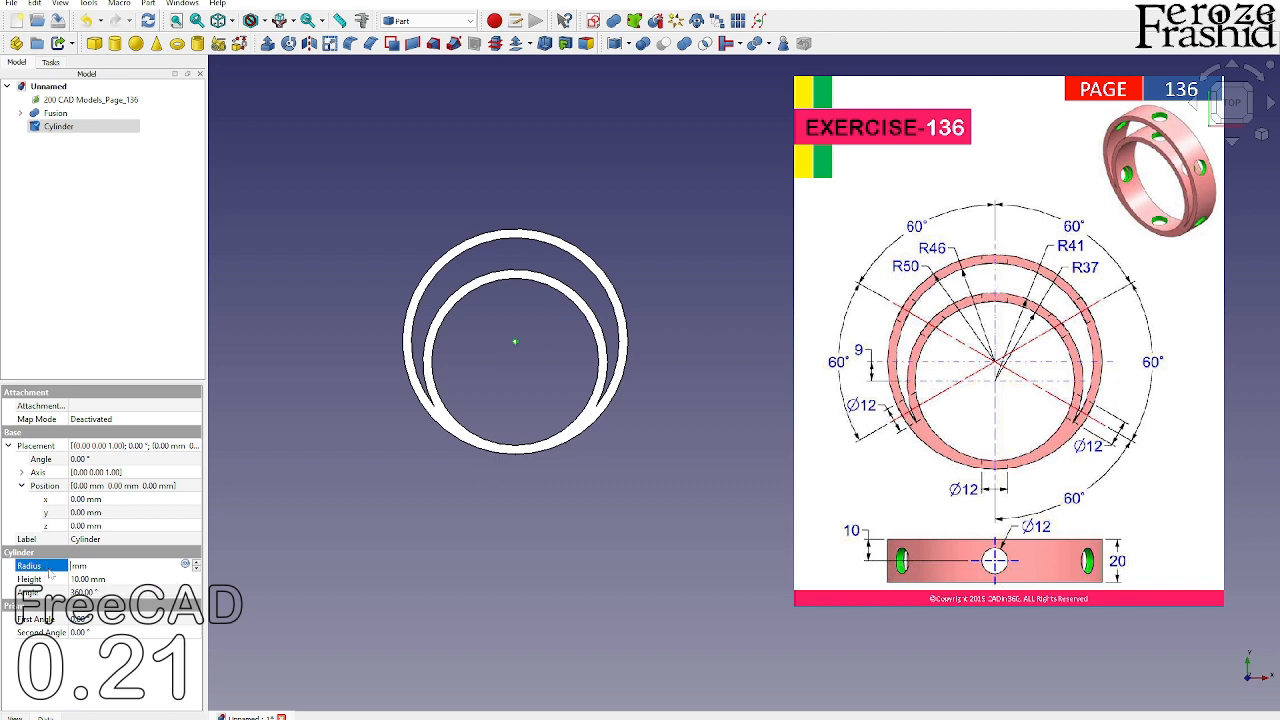
Step: Set the cylinder's height to 110 mm and its radius to 6 mm
type("2")
key("Tab")
type("110")
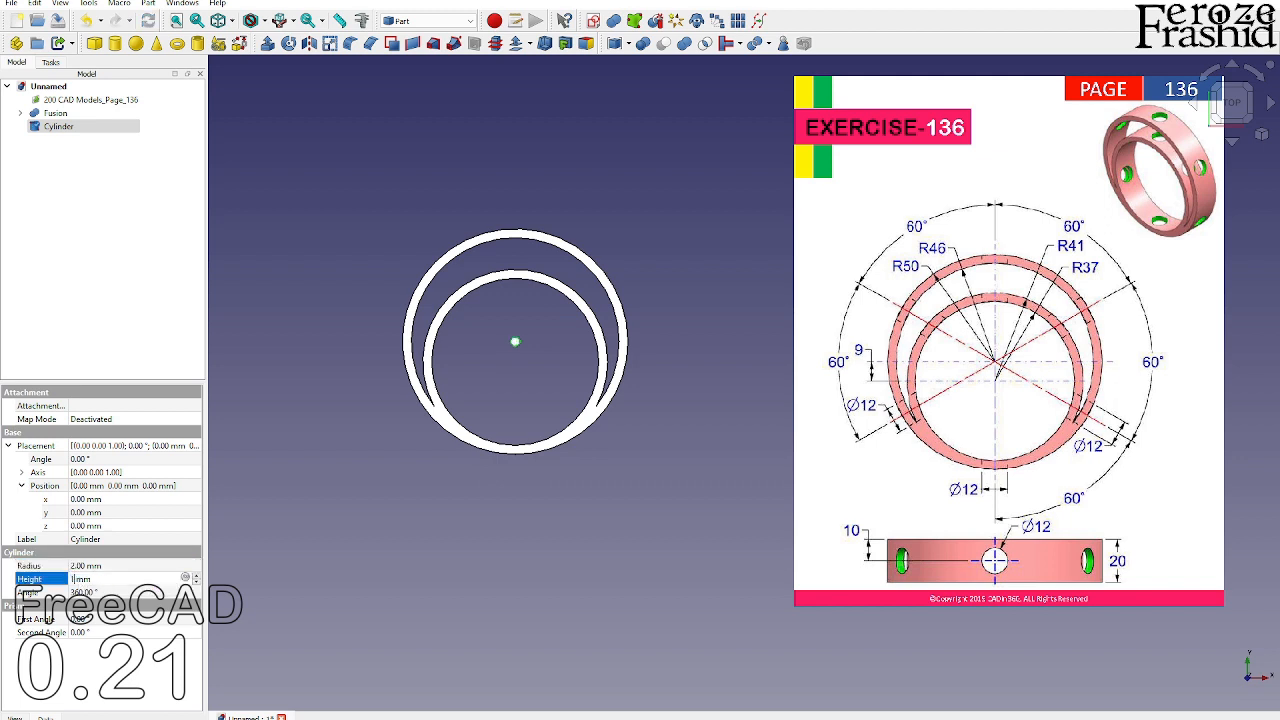
key("Return")
left_click(88, 567)
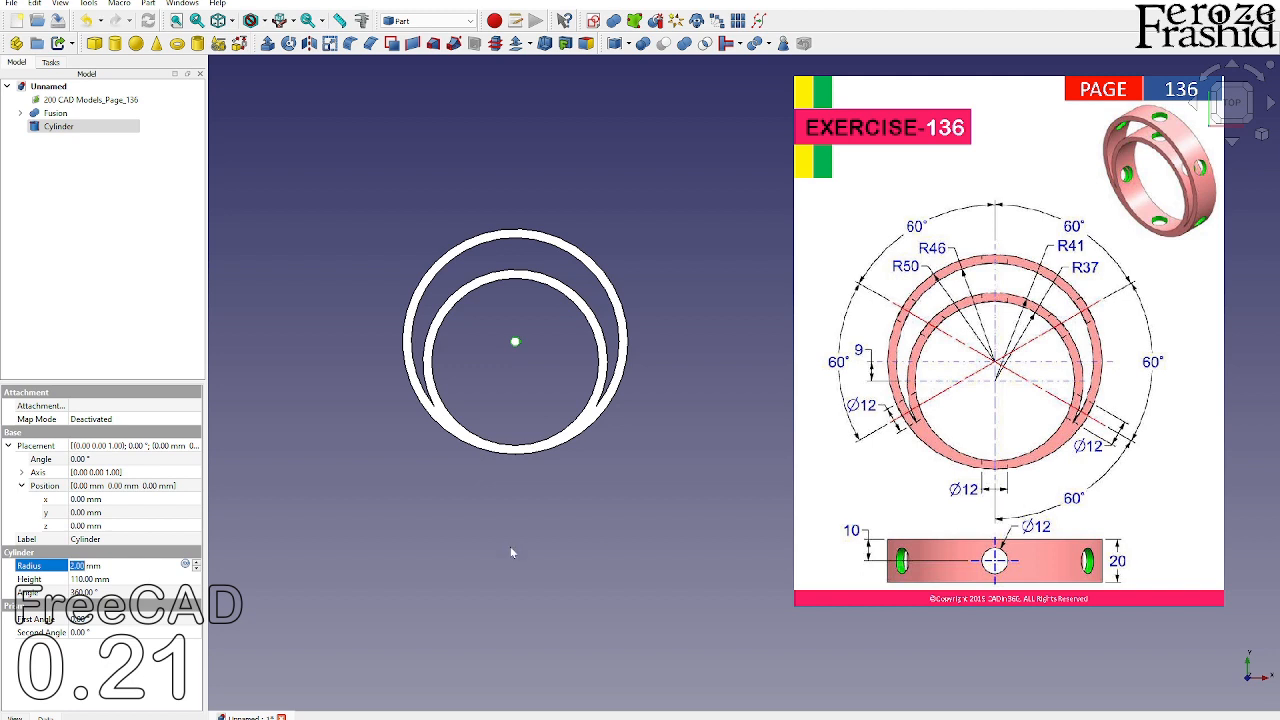
type("6")
key("Return")
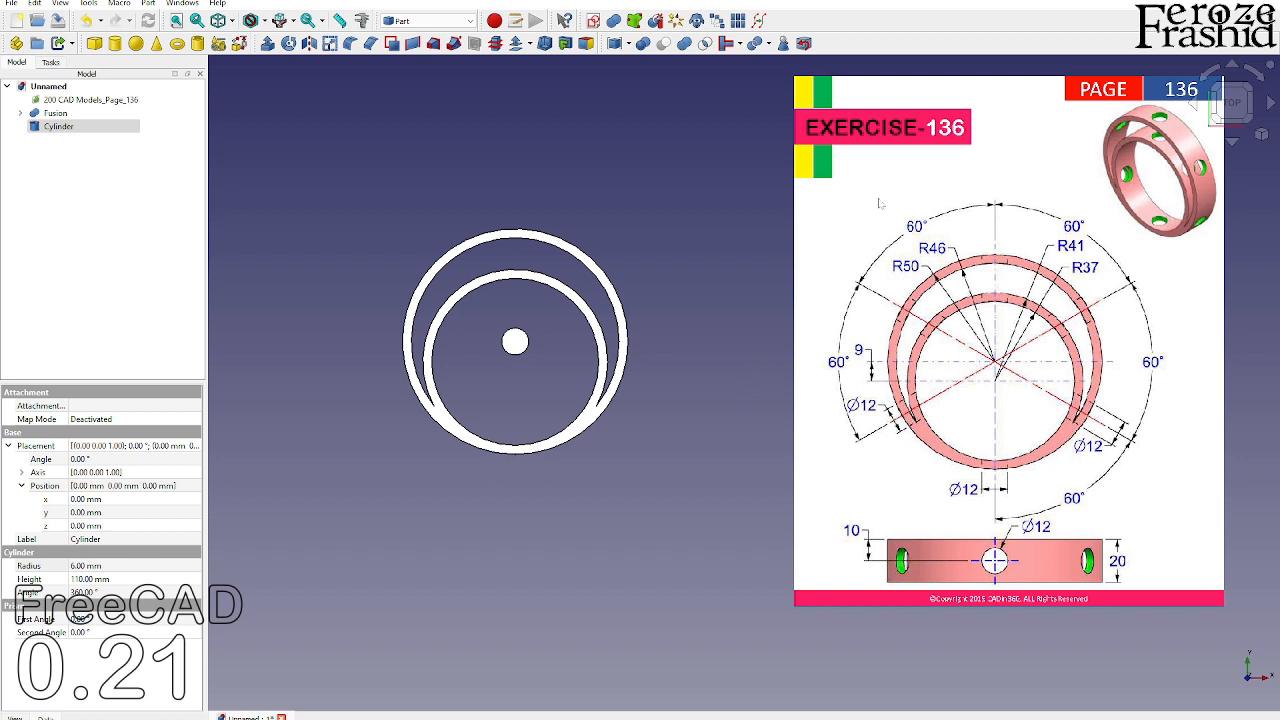
Step: Delete the cylinder inside the fused rings
left_click(101, 128)
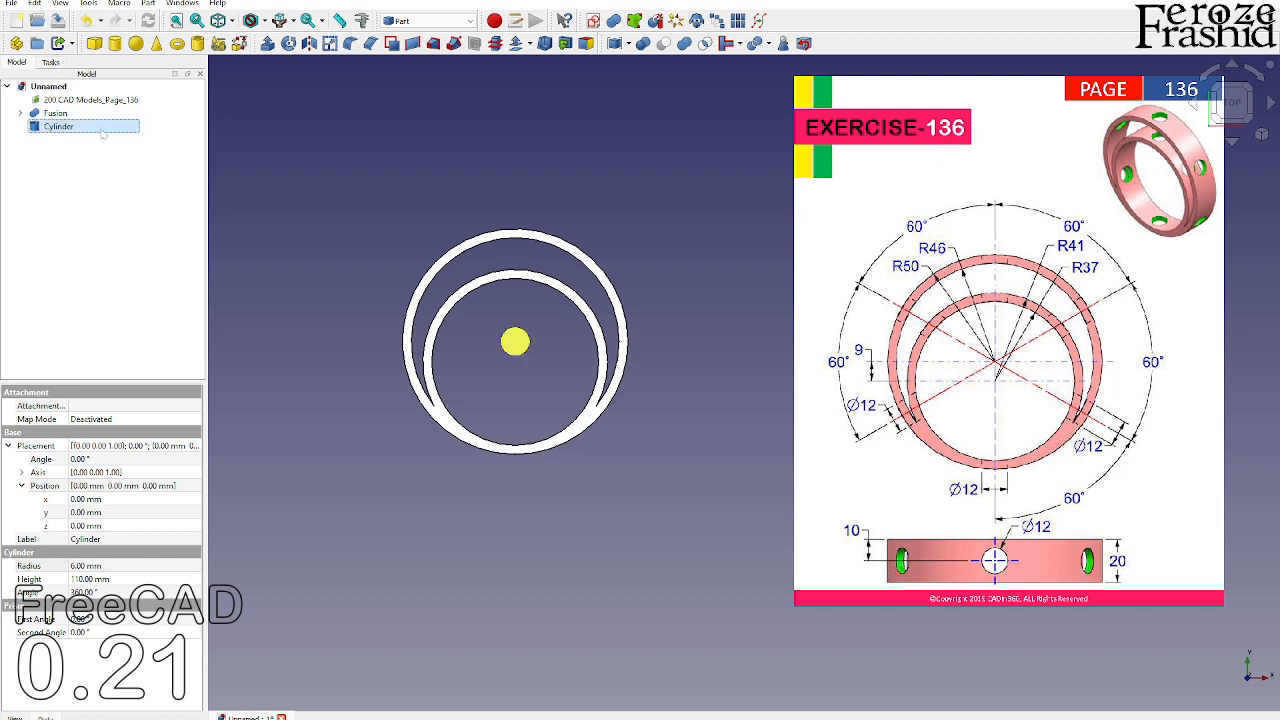
key("Delete")
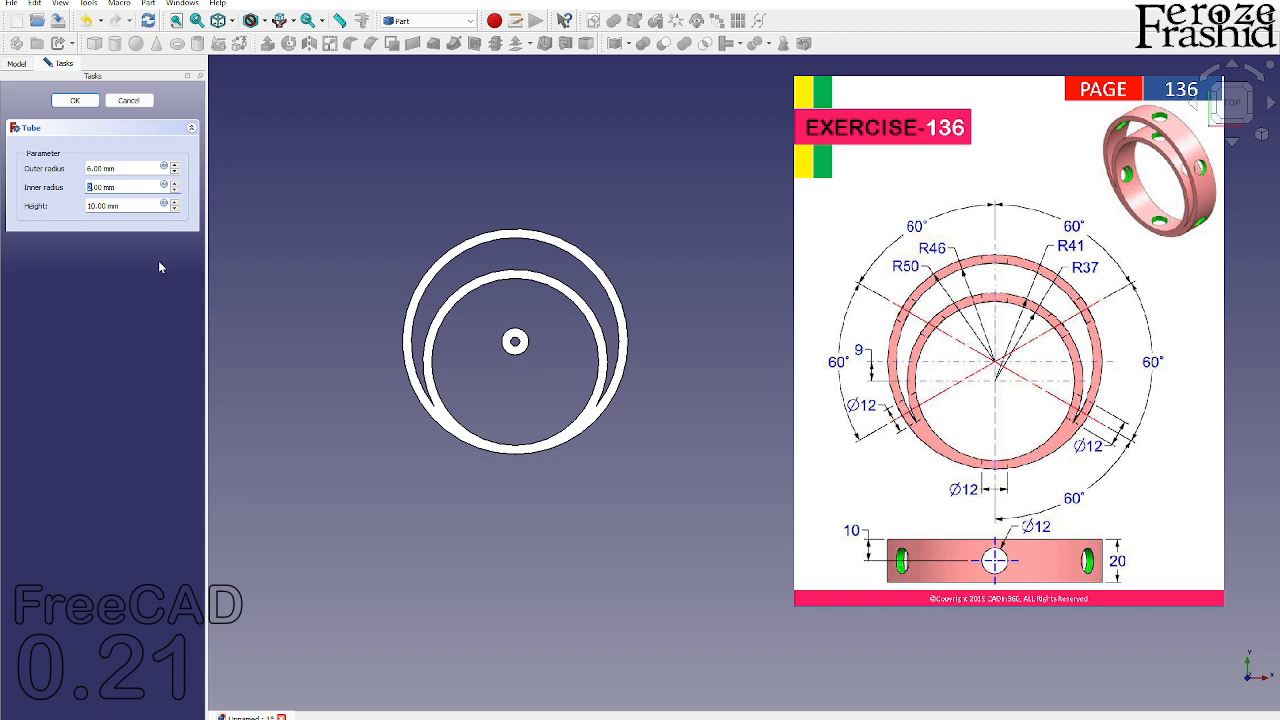
Step: Create a tube with a 6 mm outer radius, 4 mm inner radius and 110 mm height
type("4")
left_click(88, 206)
left_click(74, 100)
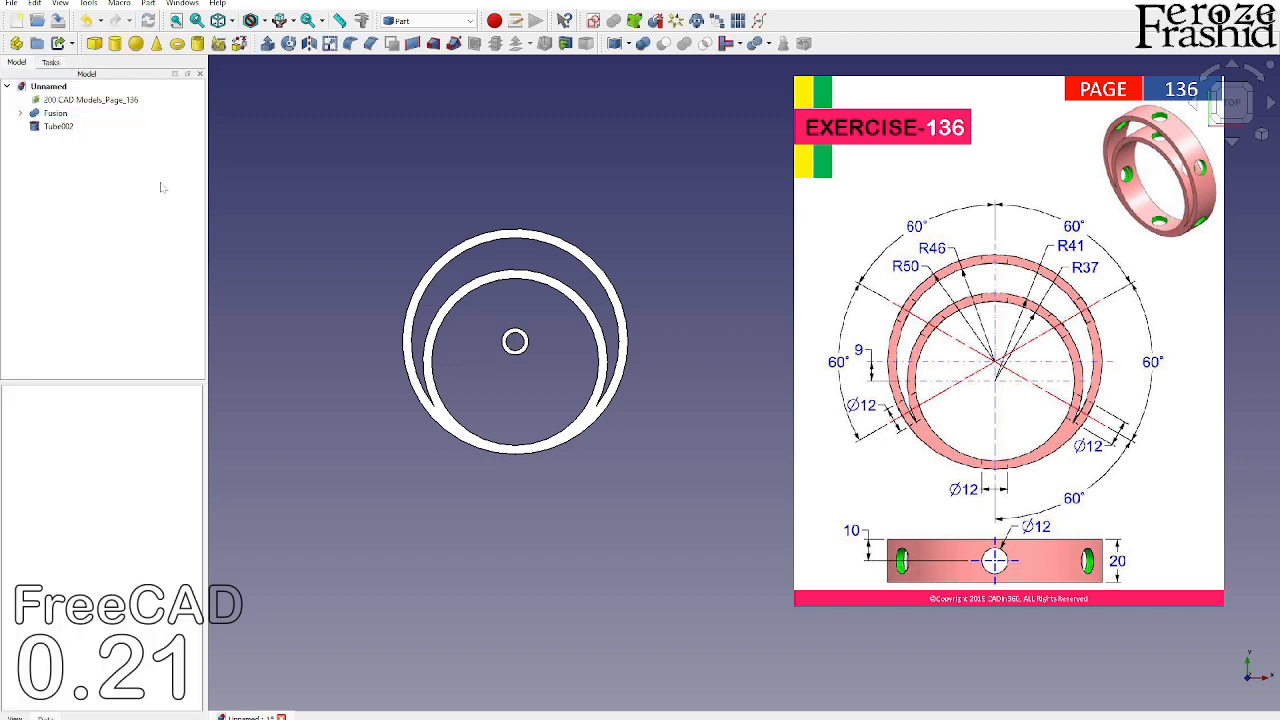
Step: Transform the new small tube by rotating it 90° about the Y axis so it lies across the rings
left_click(60, 126)
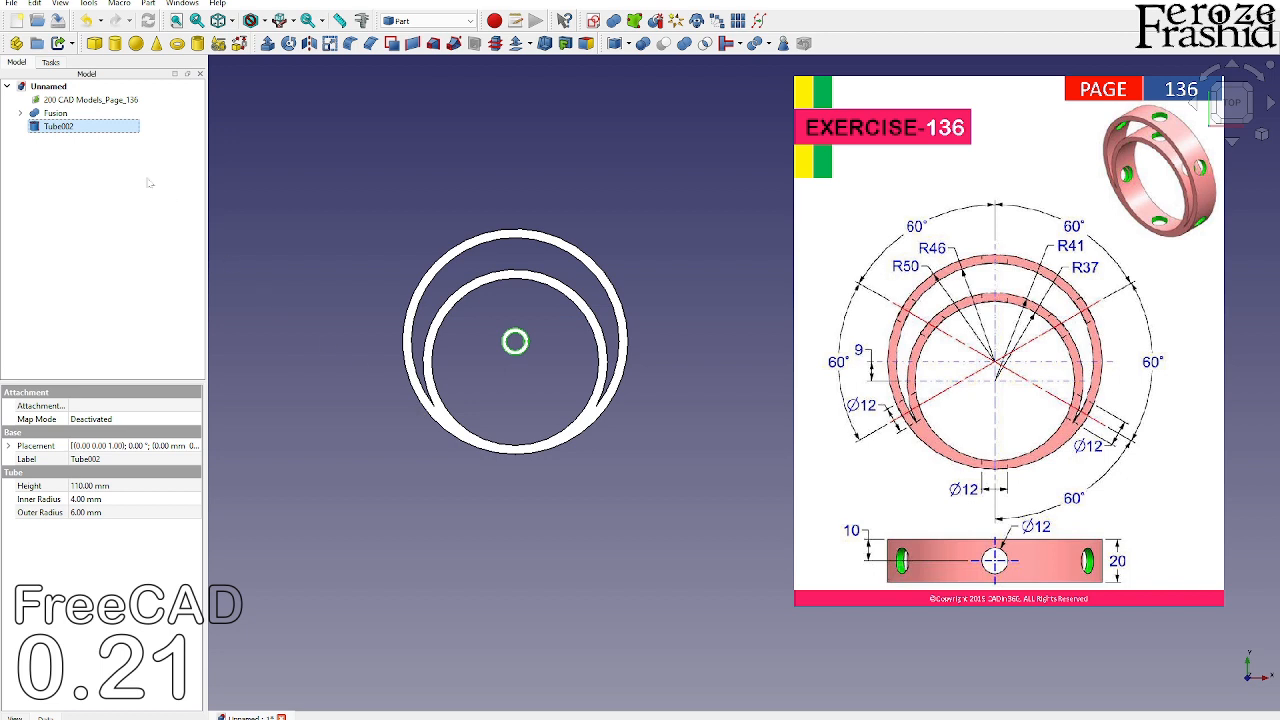
right_click(96, 131)
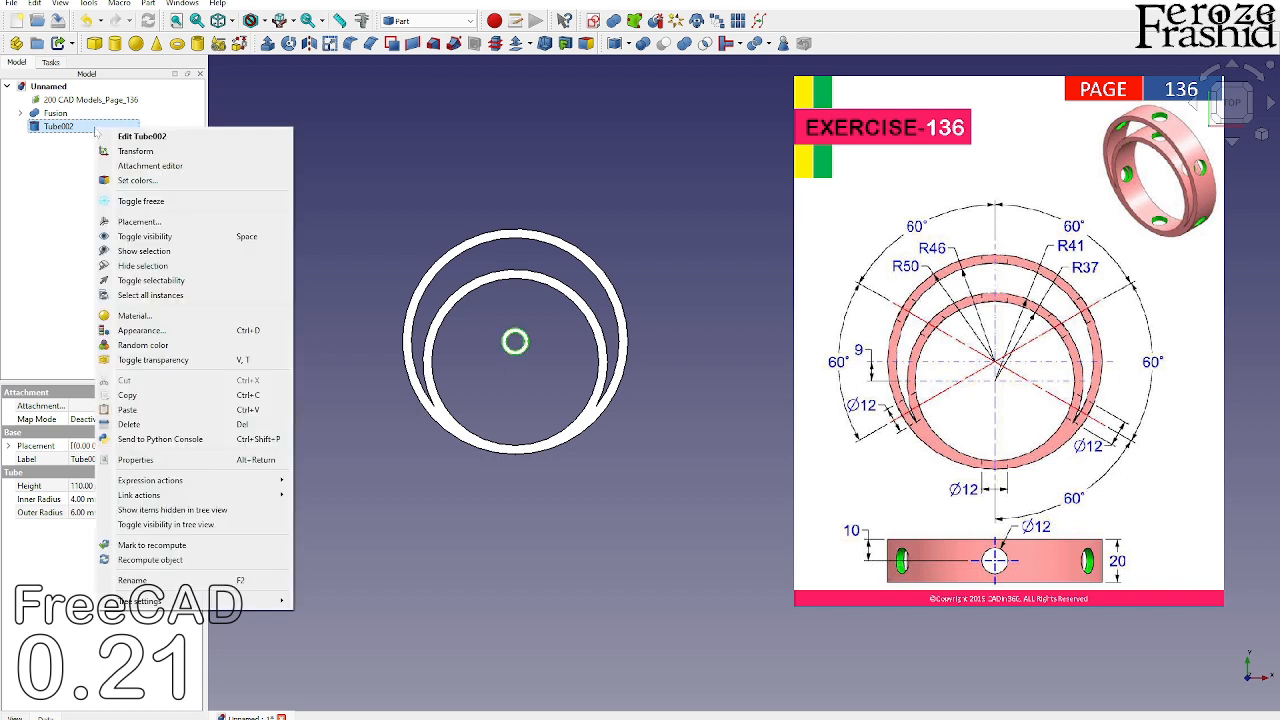
left_click(114, 152)
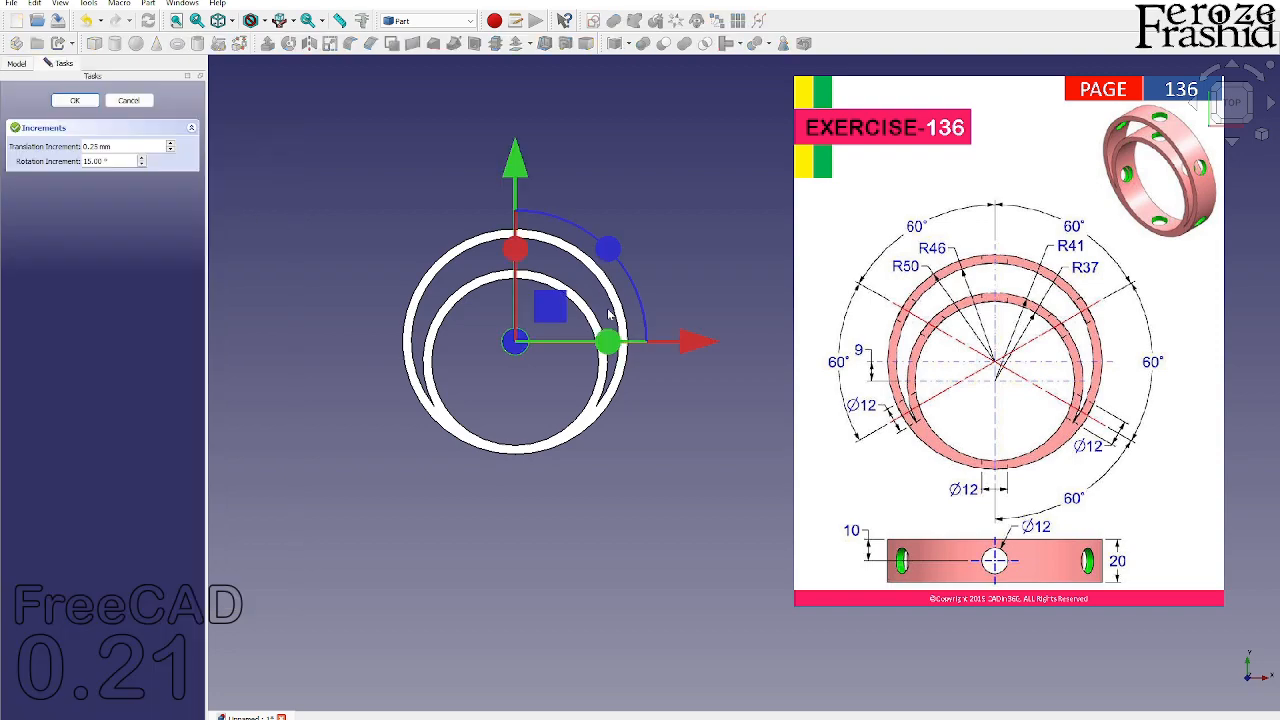
middle_click_drag(639, 372, 645, 322)
mouse_move(636, 330)
left_mouse_down()
mouse_move(683, 385)
mouse_move(678, 442)
left_mouse_up()
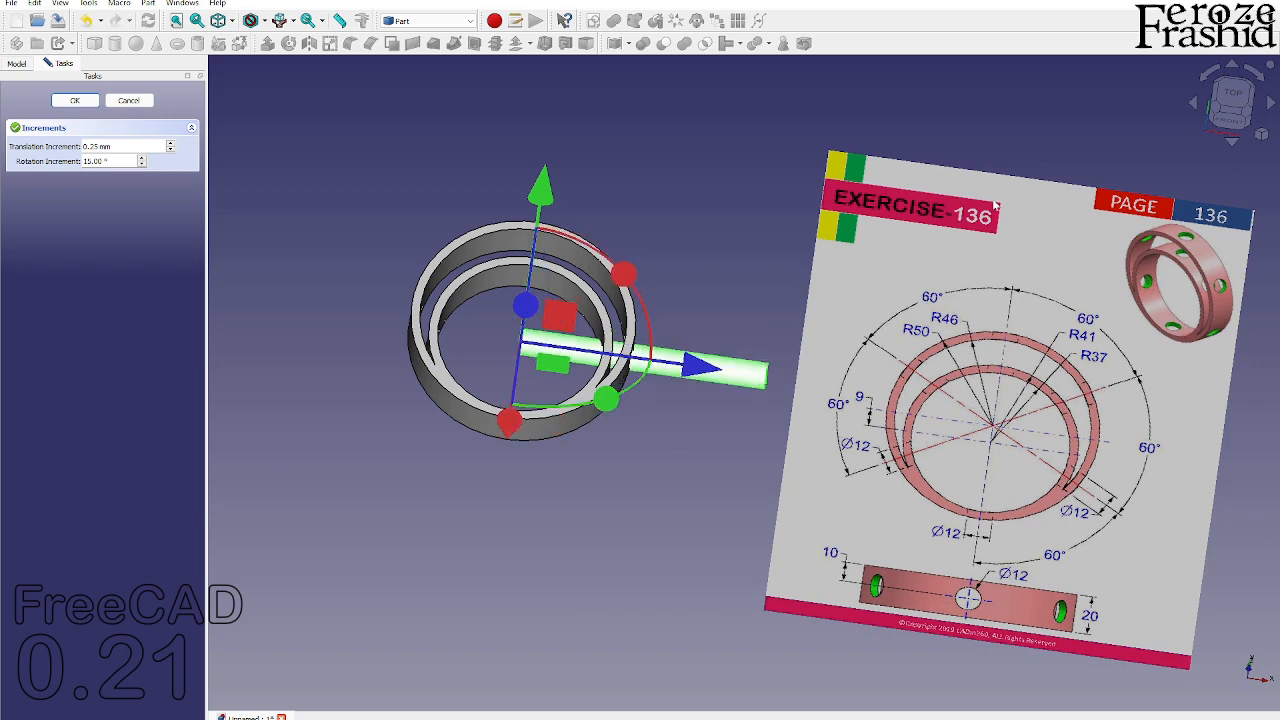
Step: Move the small tube to about 10.5 mm in Z and -53.75 mm in X so it spans the rings
left_click(1228, 122)
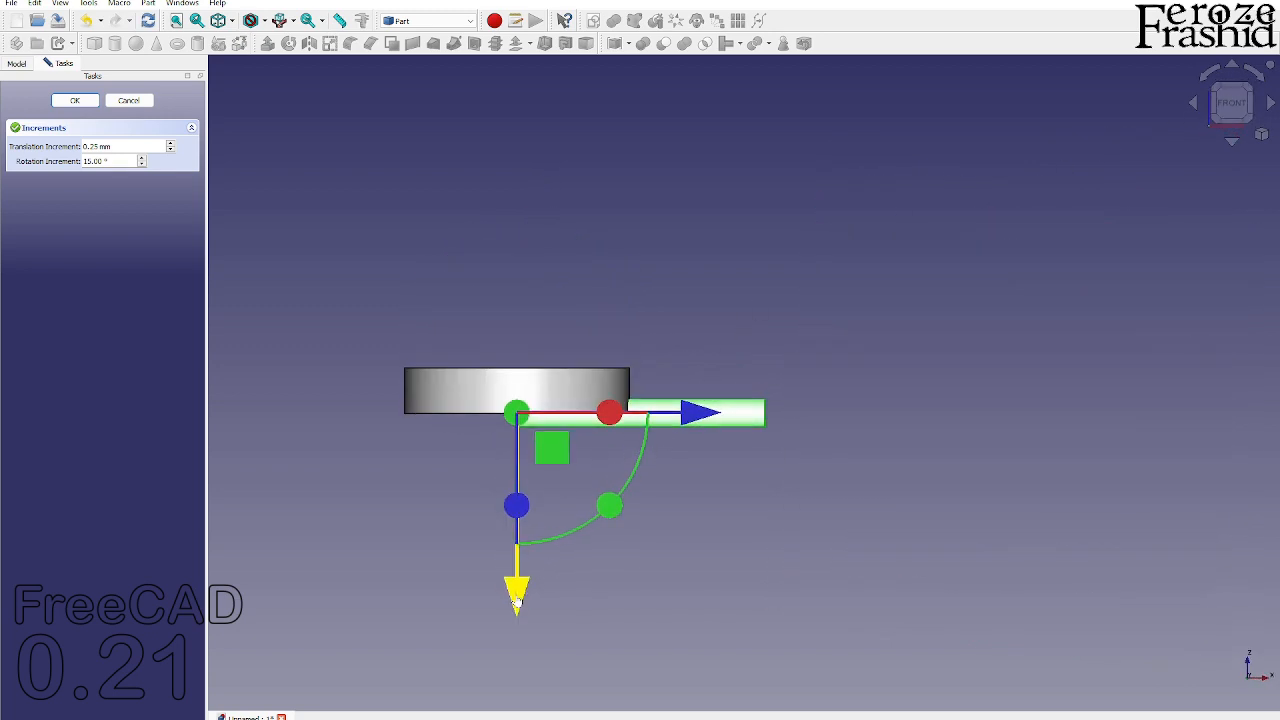
left_click_drag(520, 598, 545, 563)
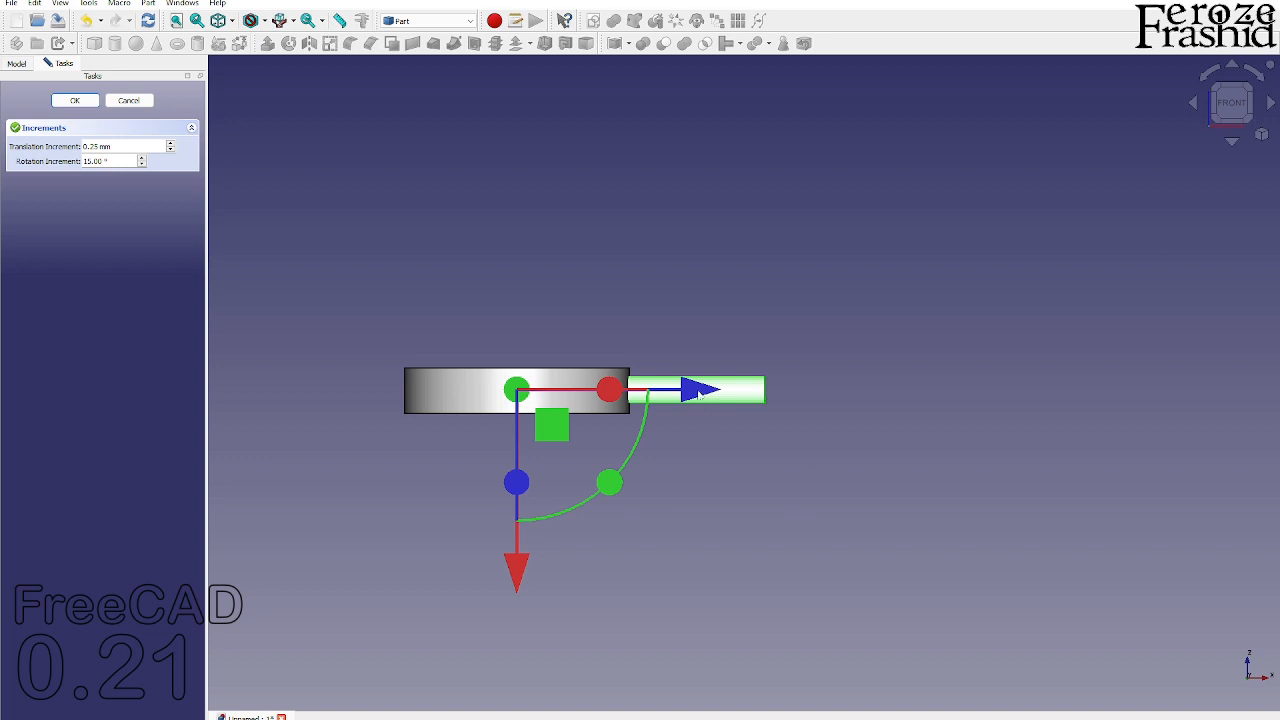
left_click_drag(700, 393, 577, 390)
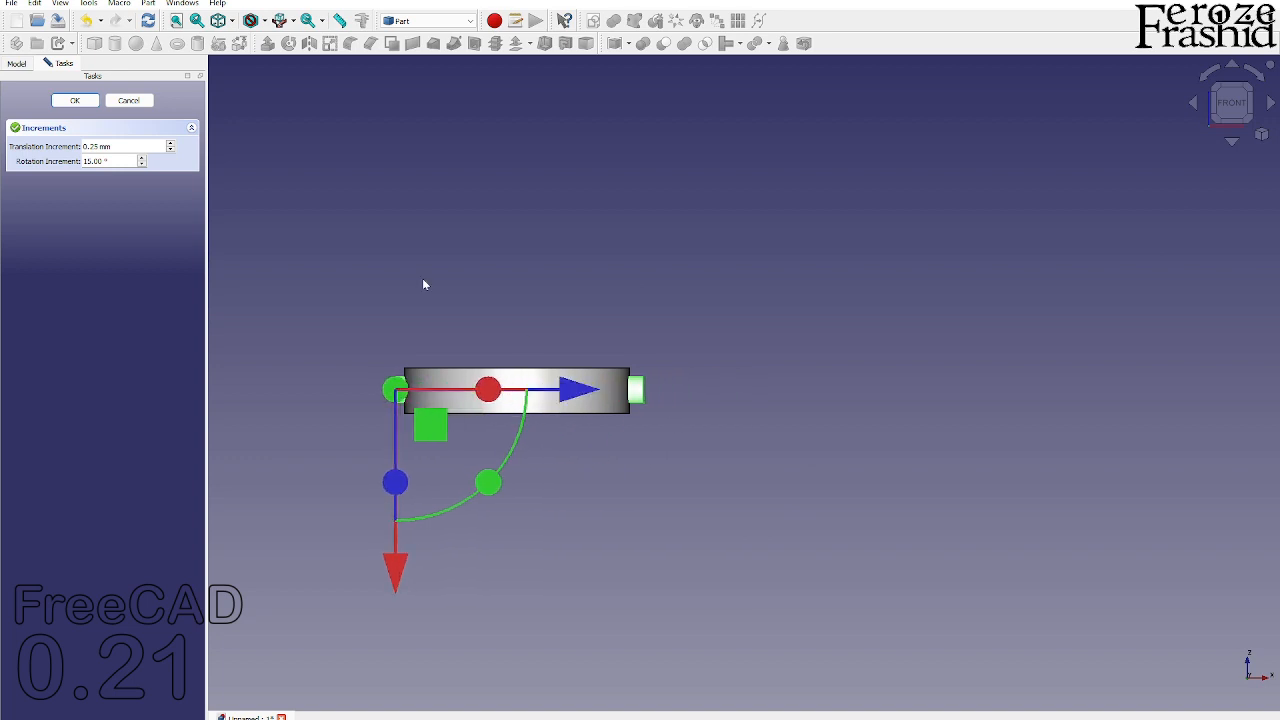
left_click(96, 103)
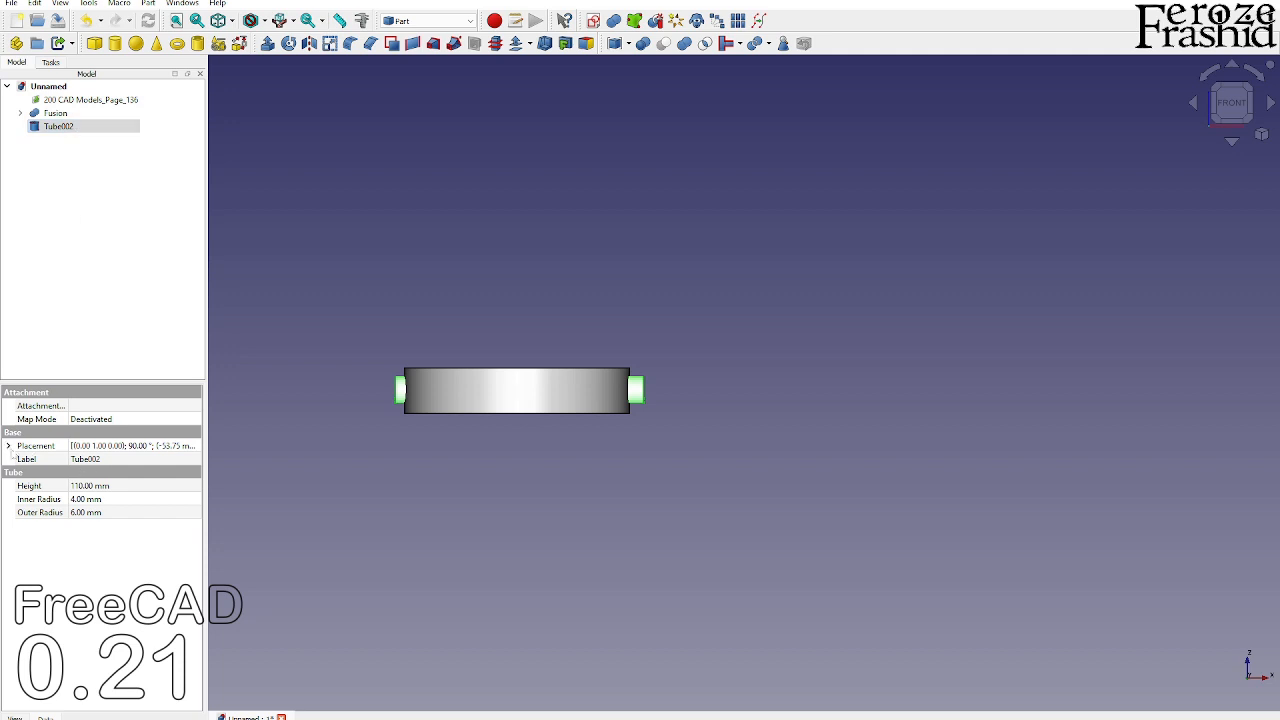
Step: Set the small tube's X position to -55 mm and its Z position to 10 mm
left_click(8, 446)
left_click(21, 485)
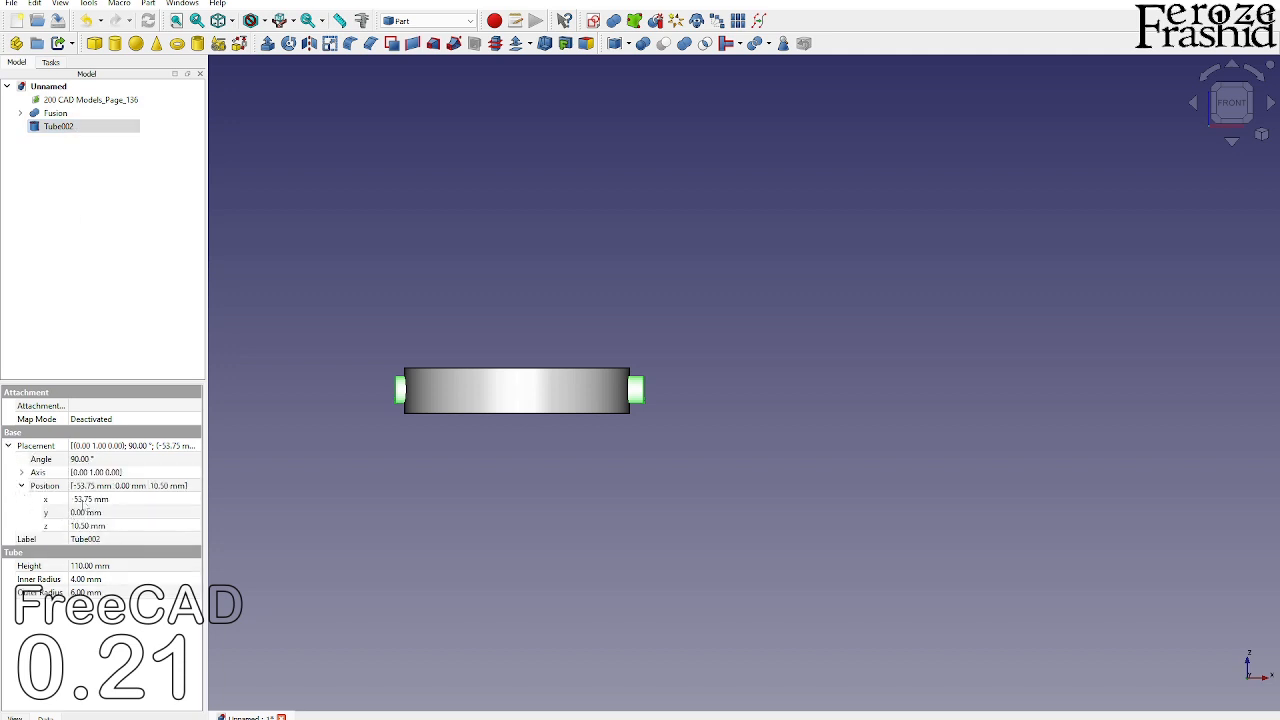
left_click(85, 499)
type("-55")
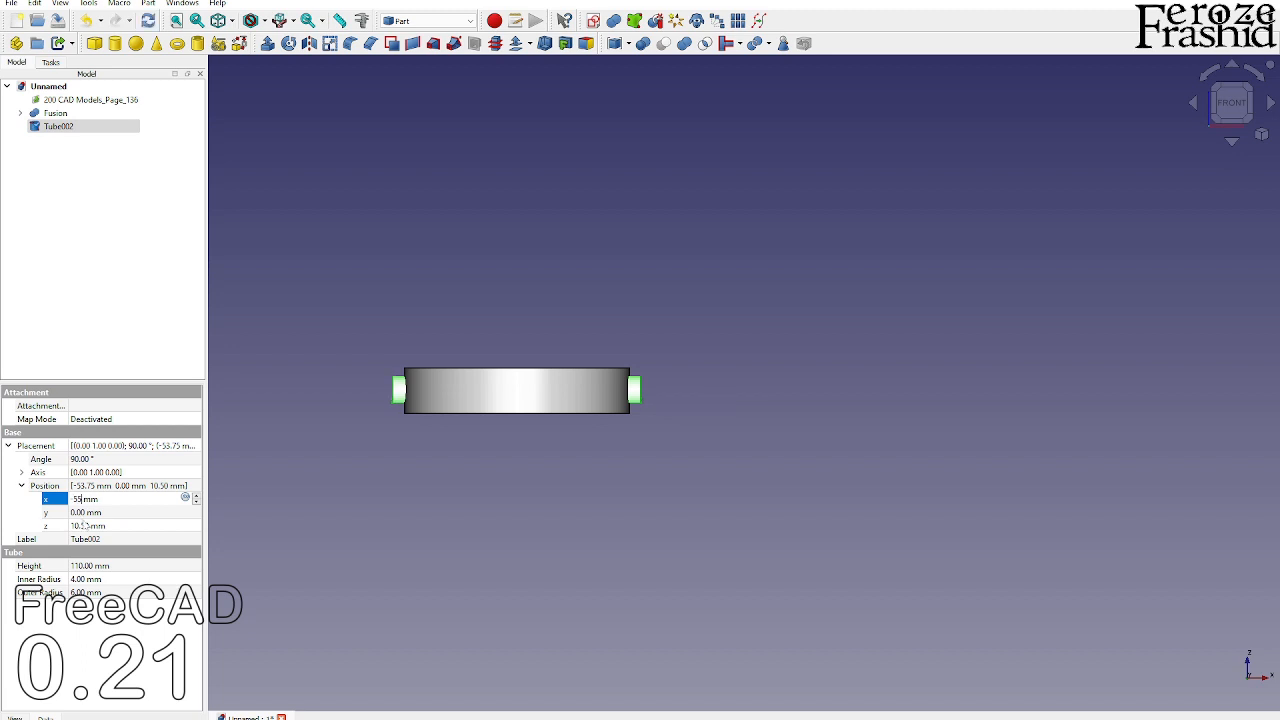
left_click(85, 525)
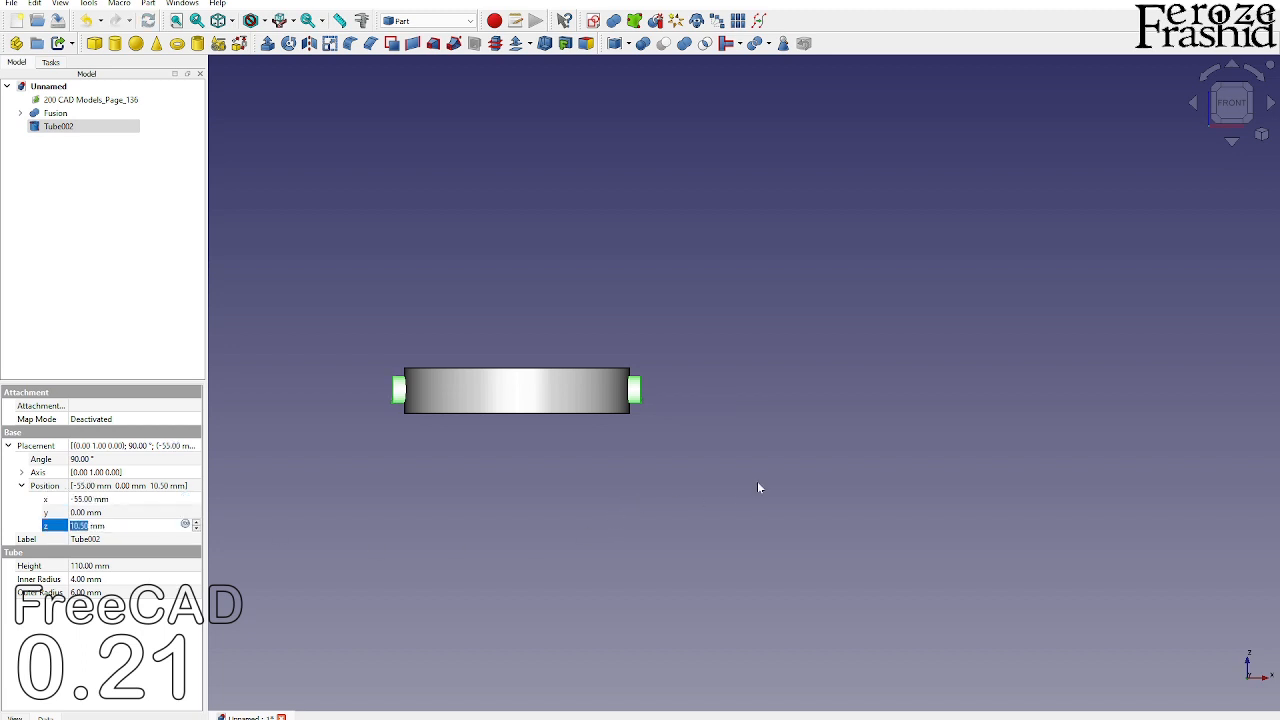
key("alt+Tab")
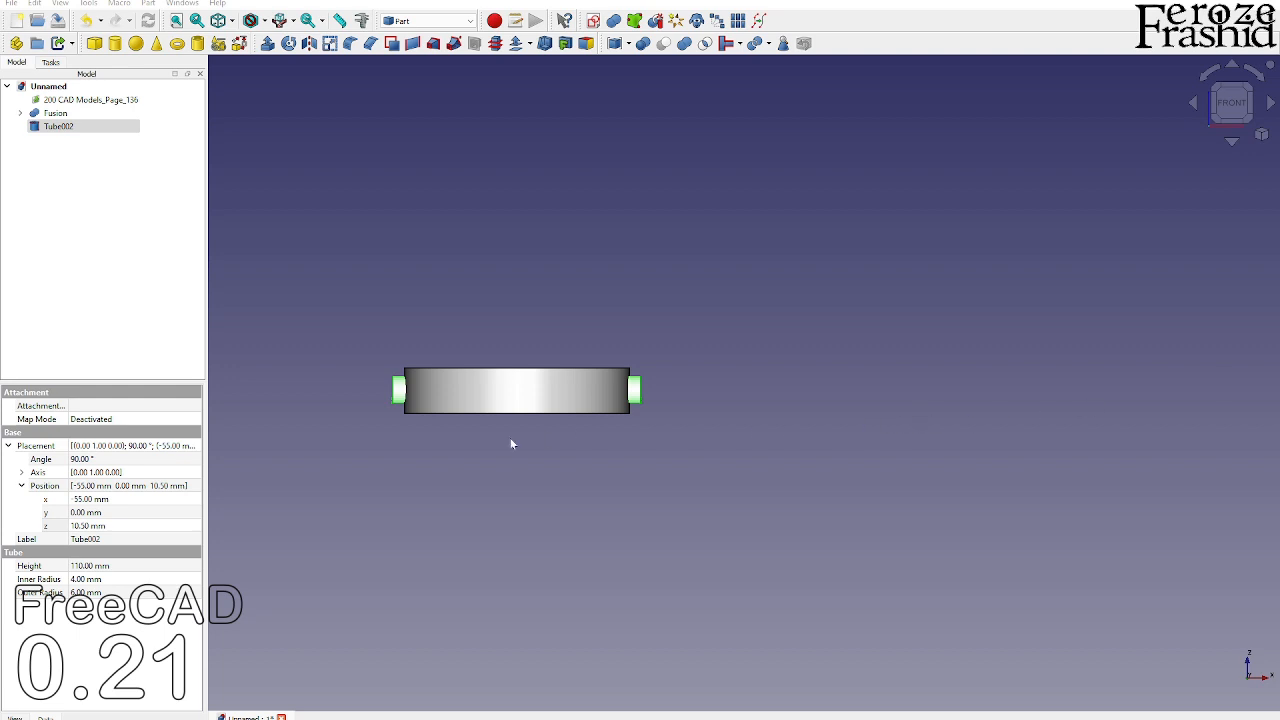
left_click(112, 526)
type("10")
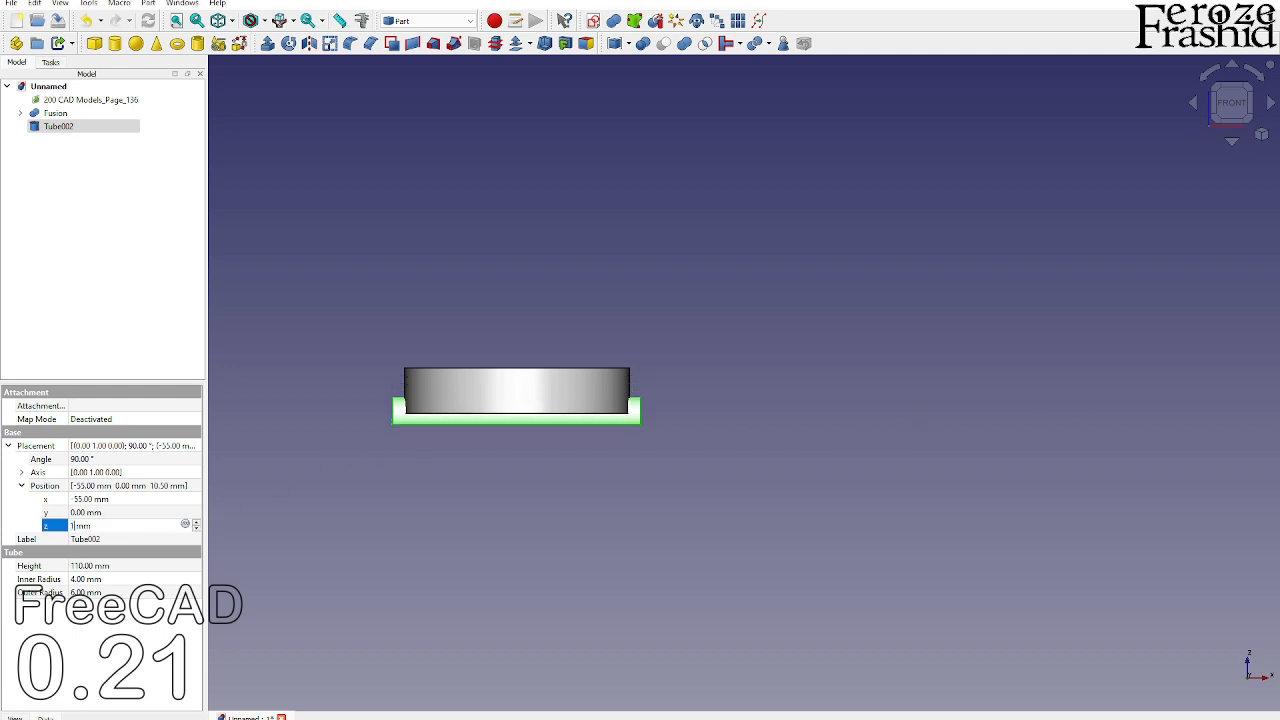
key("Return")
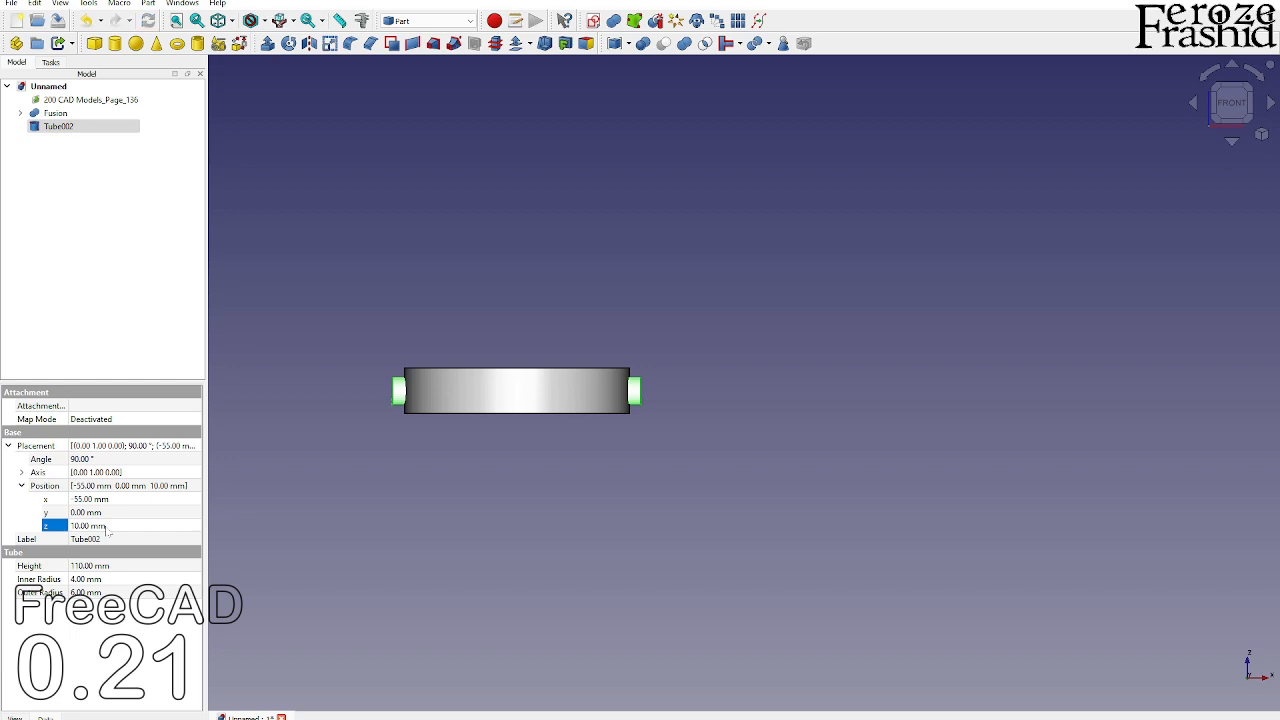
Step: Create a polar array of the cross tube with 3 elements and the center of rotation reset to the origin
left_click(416, 490)
key("0")
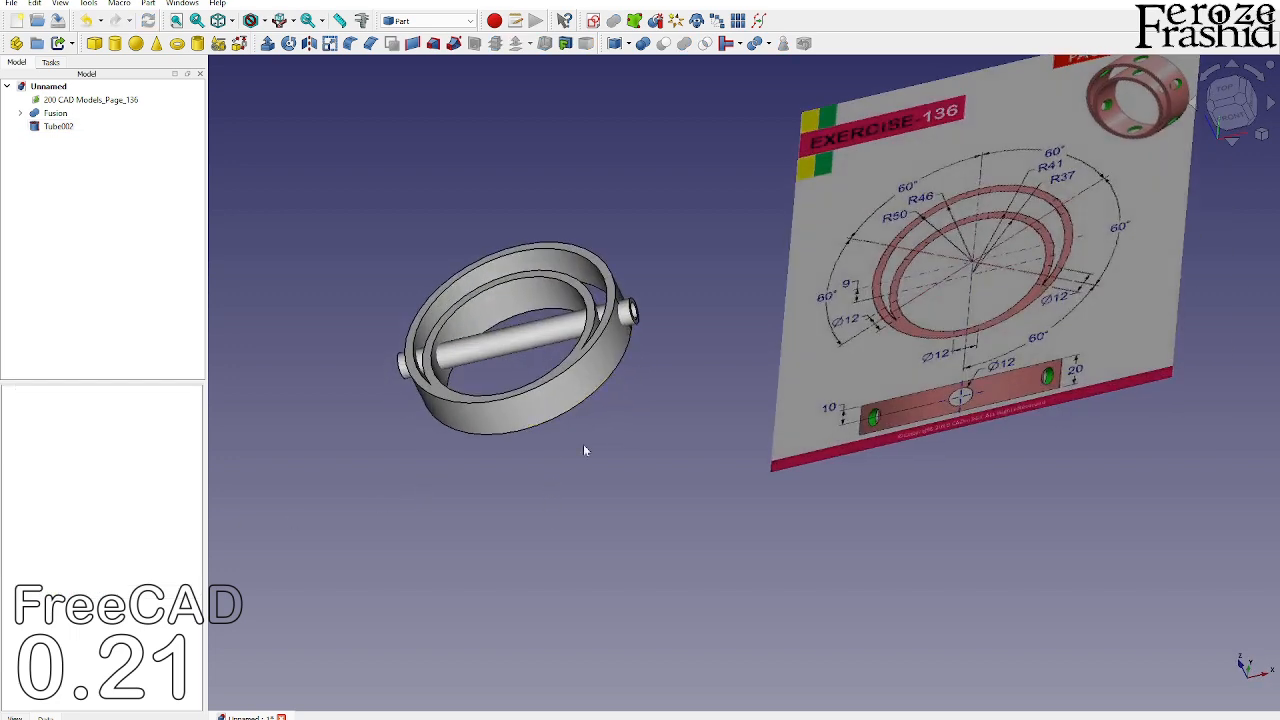
key("2")
left_click(505, 322)
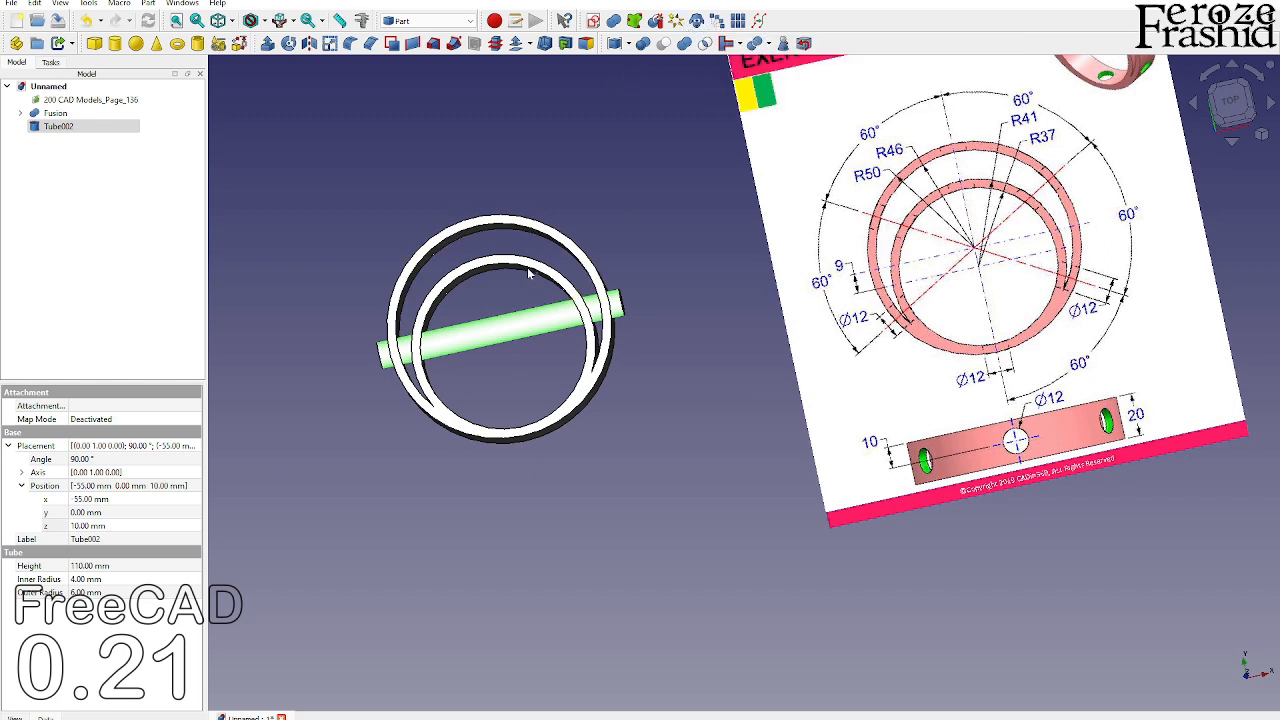
scroll(900, 504, "down", 2)
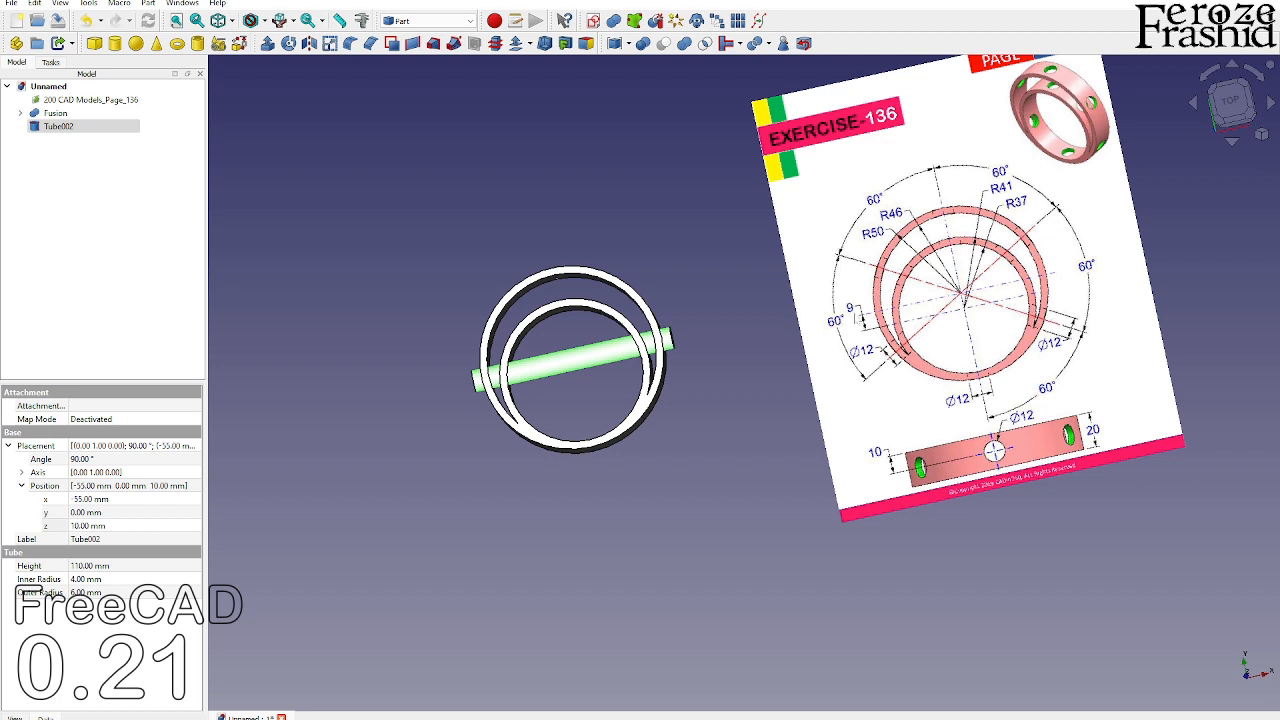
left_click(717, 20)
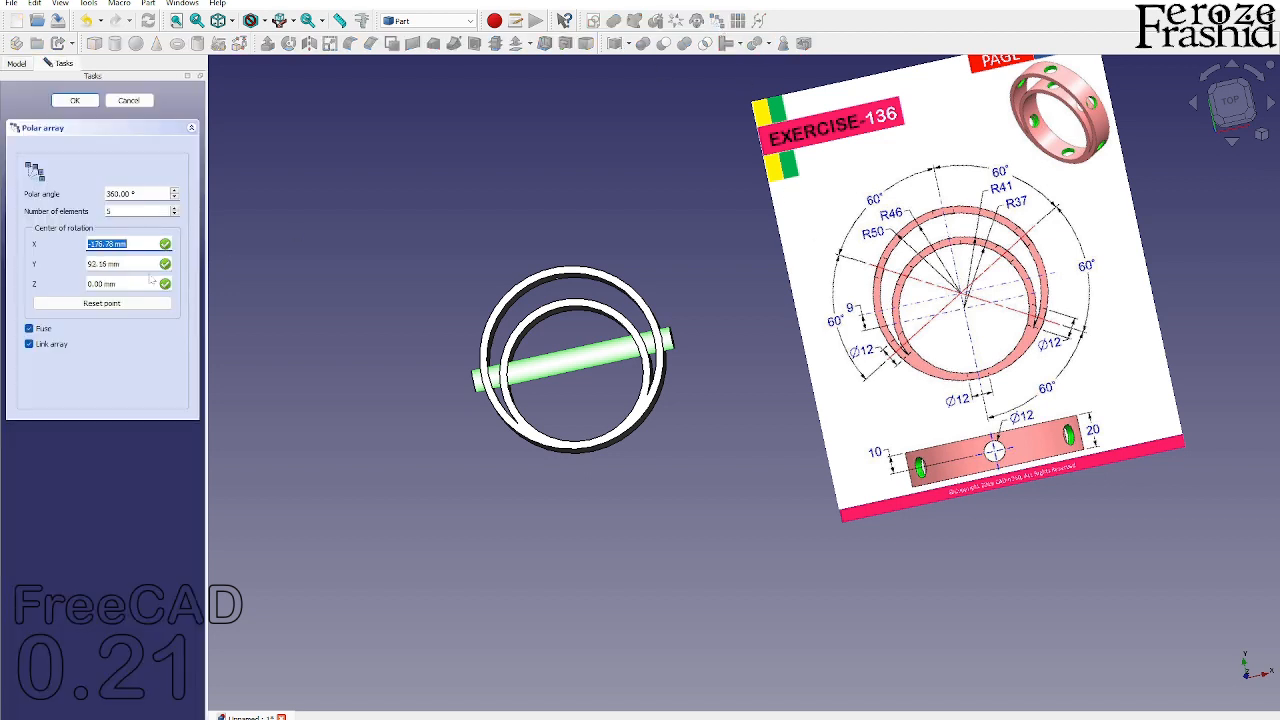
left_click_drag(120, 211, 97, 215)
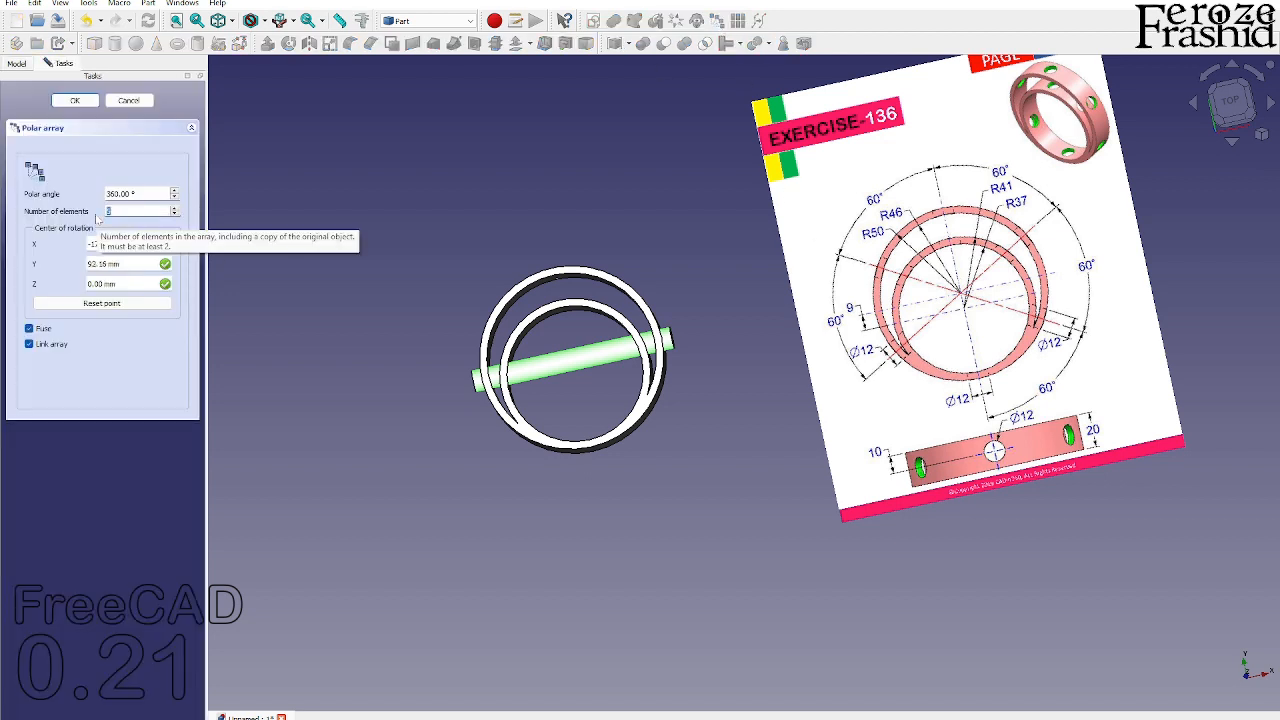
type("3")
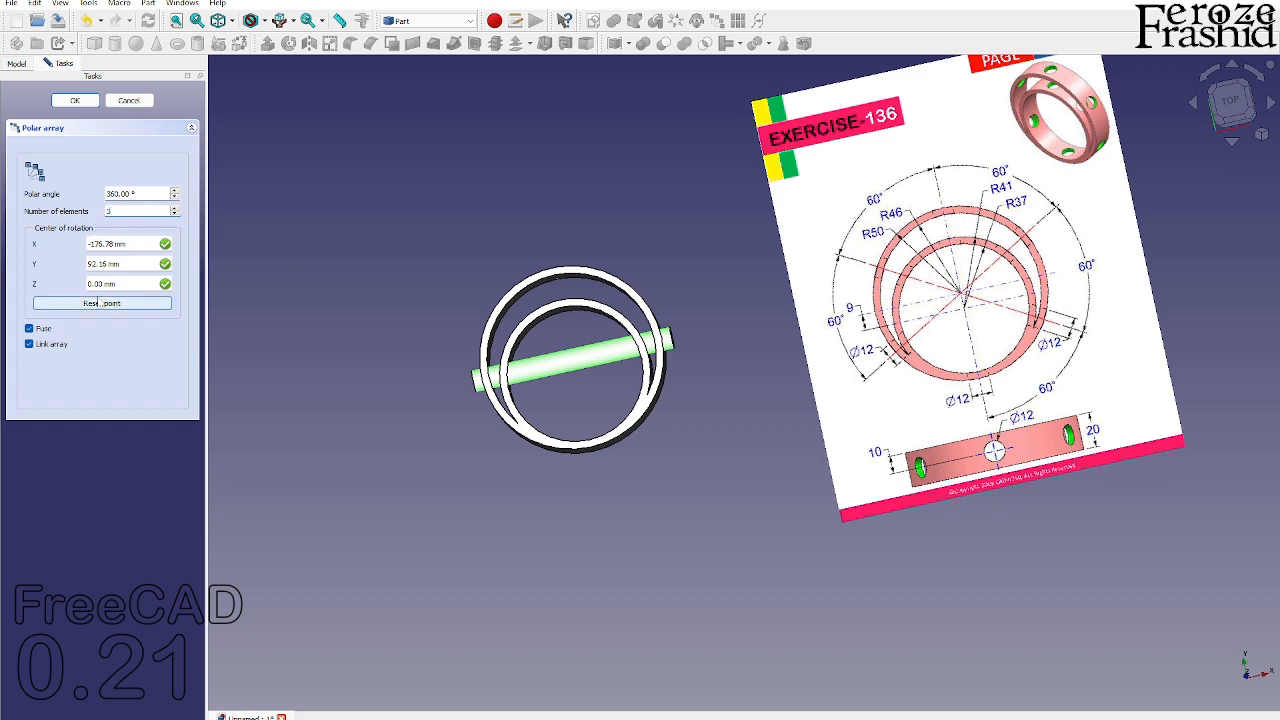
left_click(100, 303)
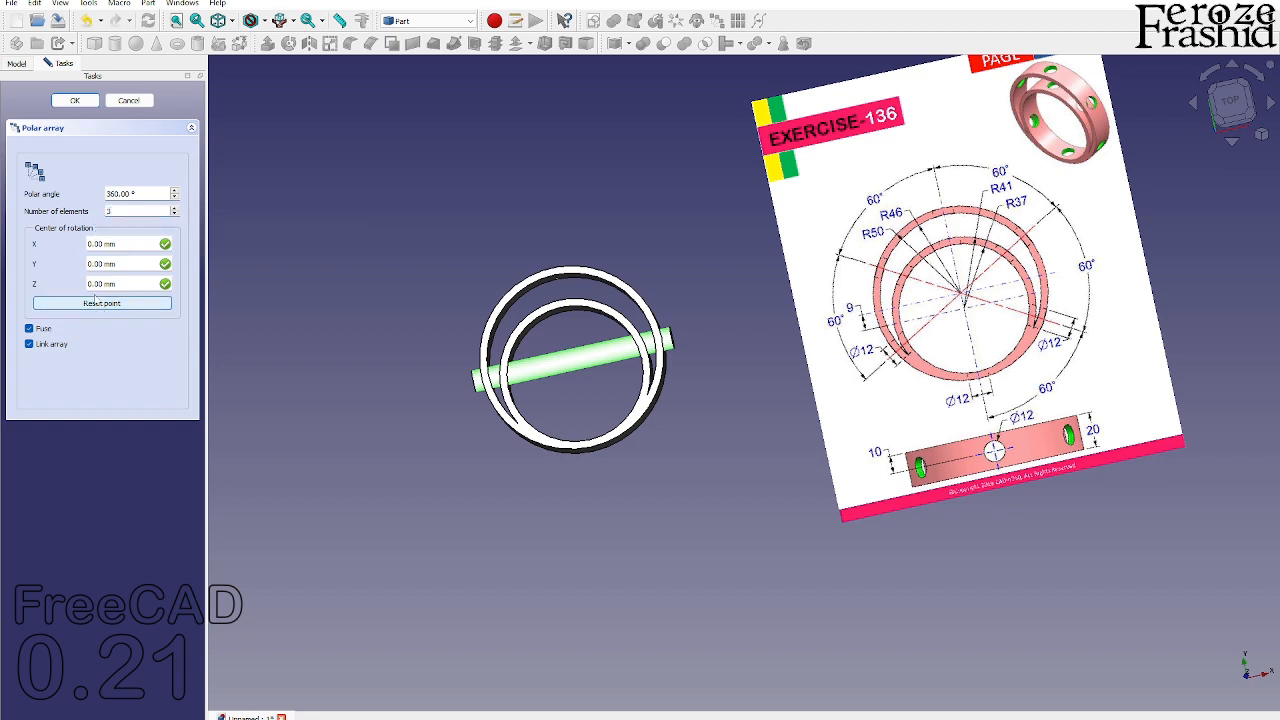
left_click(80, 101)
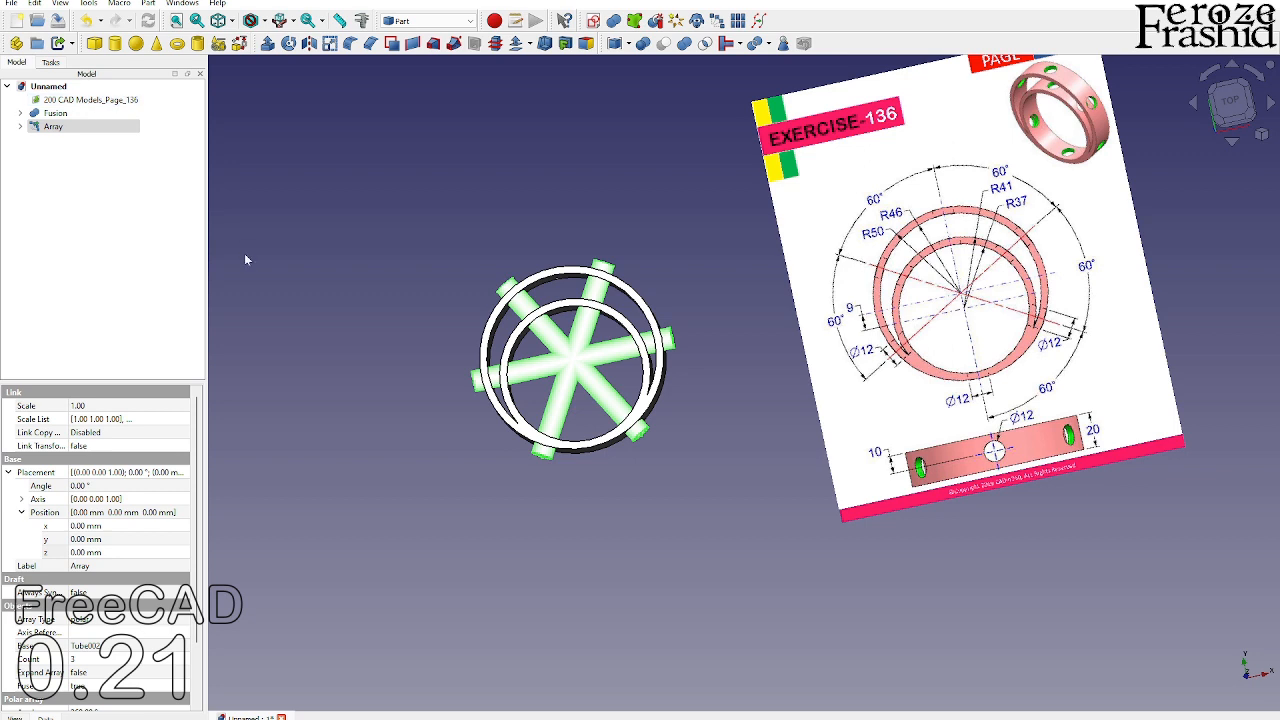
Step: Check the tube array's properties, including its Fuse setting
left_click(41, 130)
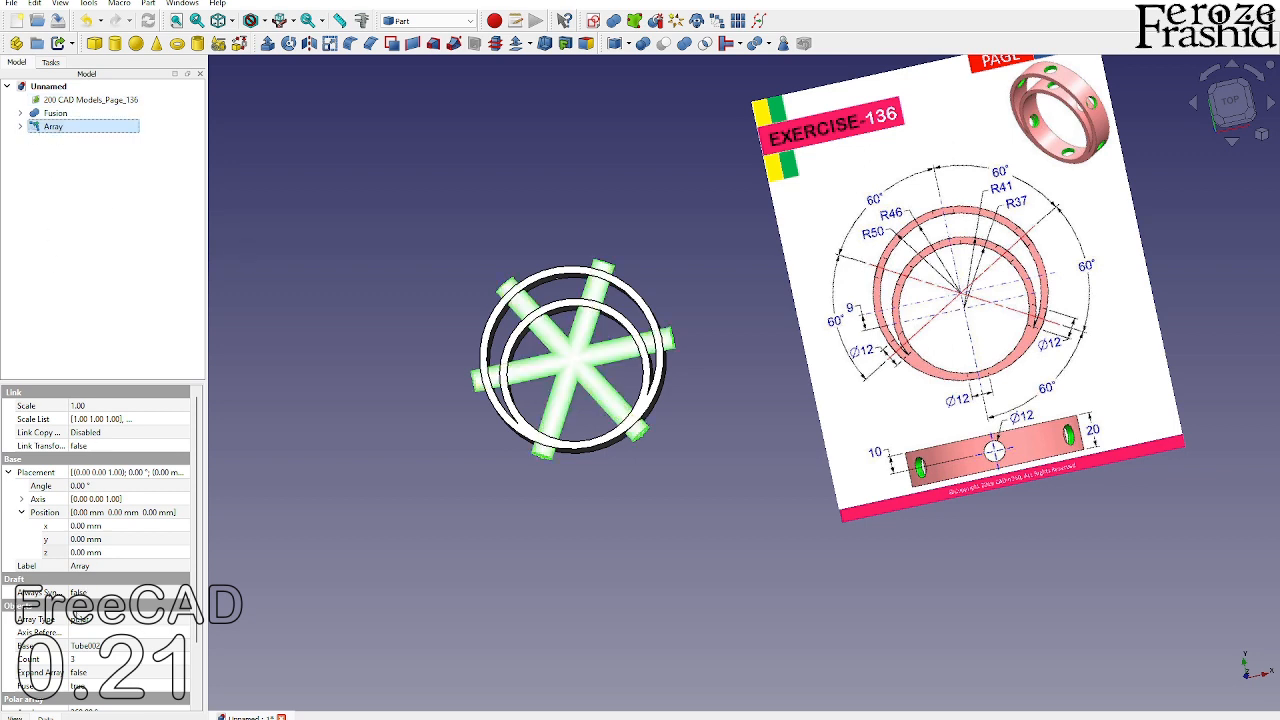
scroll(88, 617, "down", 2)
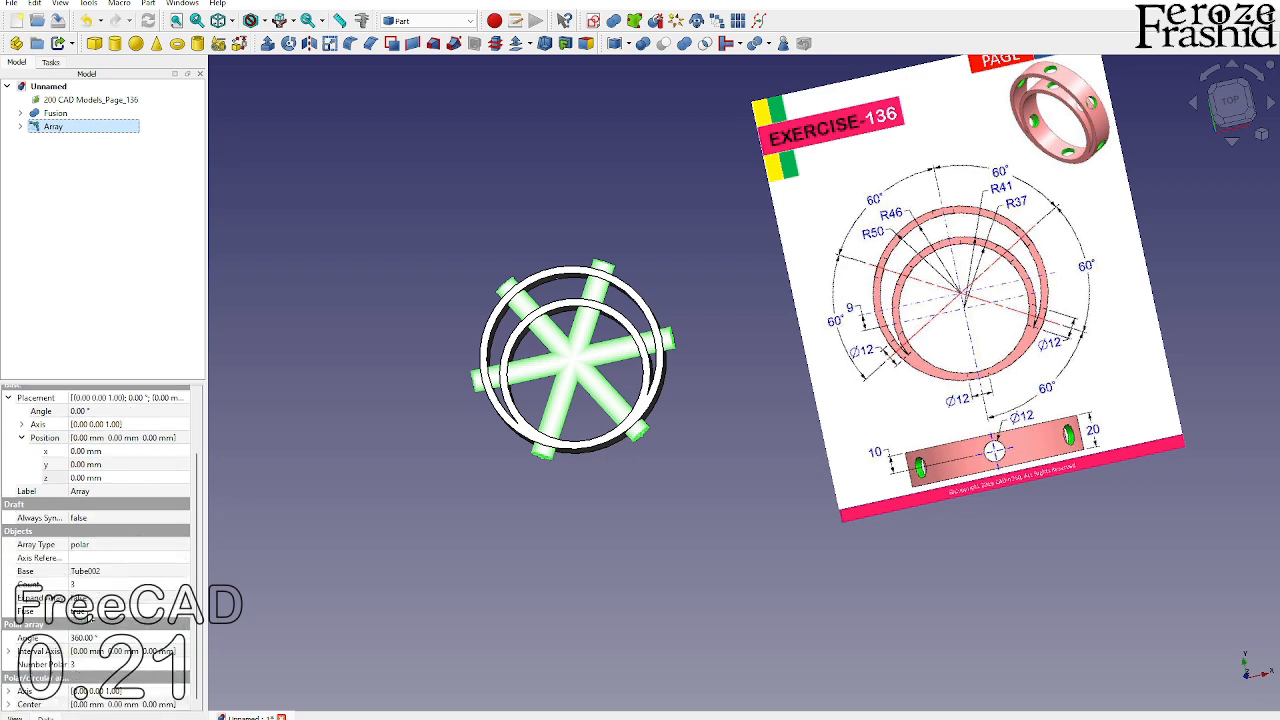
left_click(30, 611)
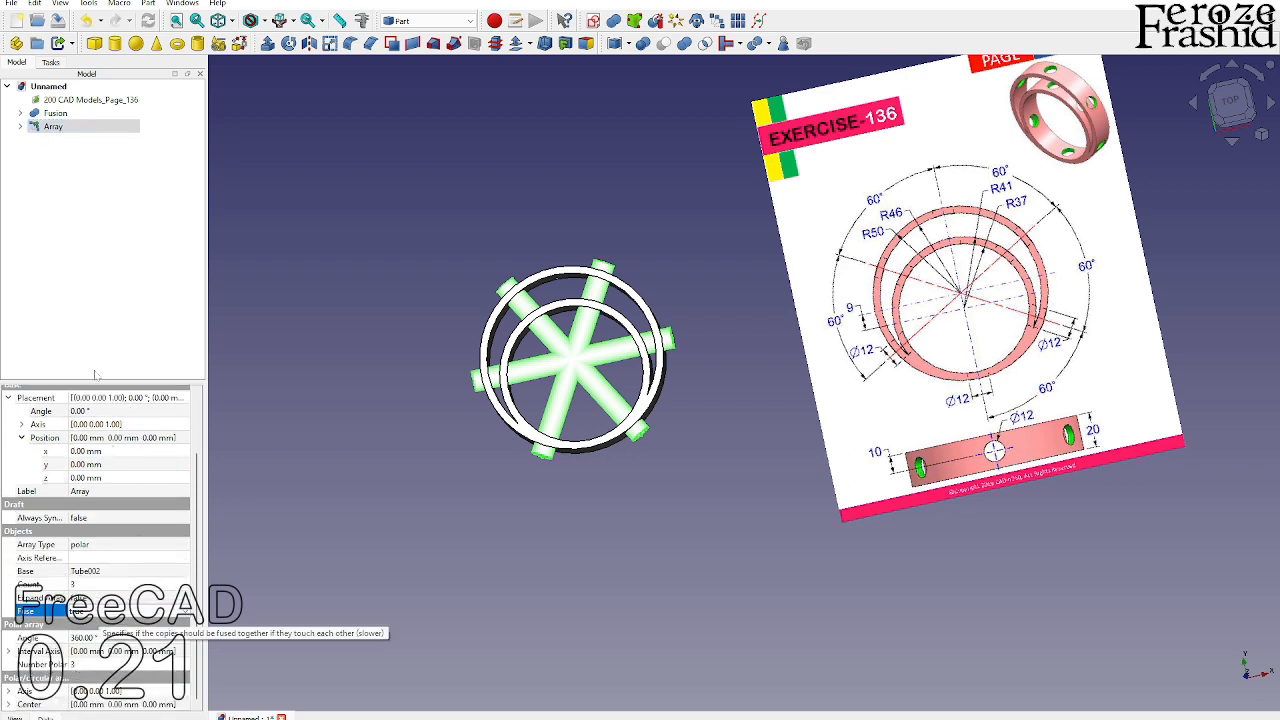
left_click(91, 330)
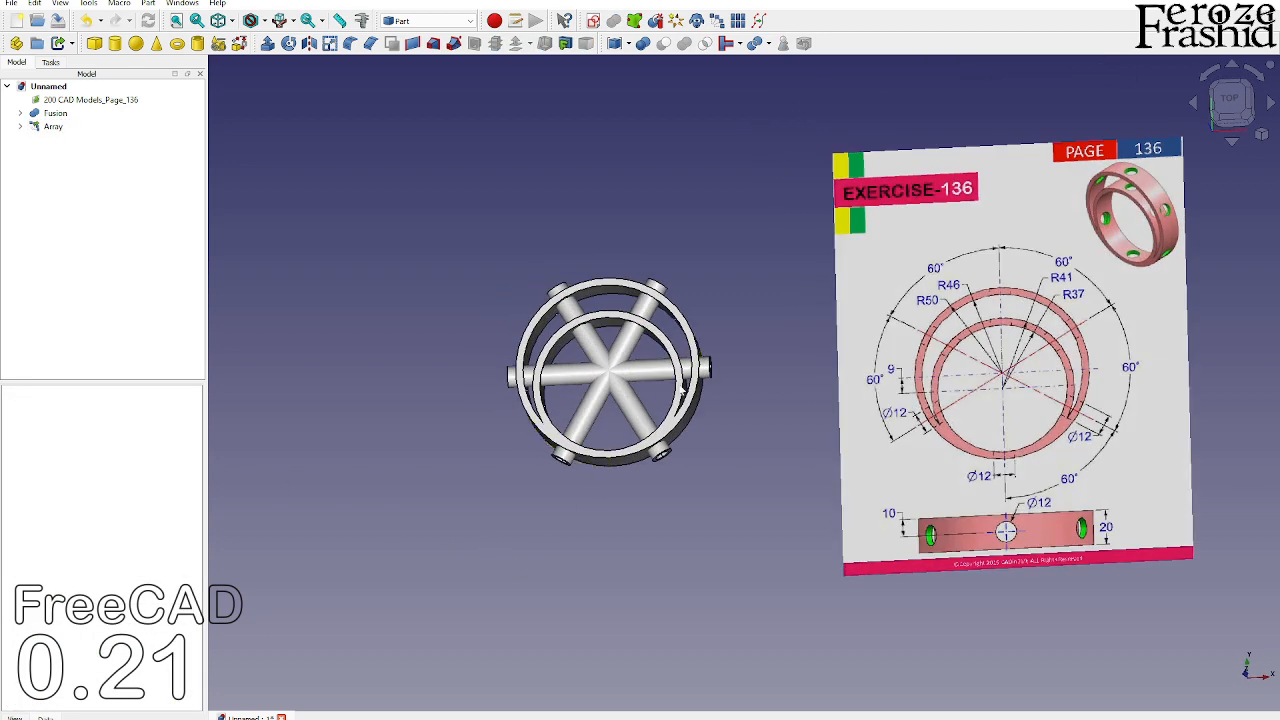
scroll(686, 385, "up", 1)
mouse_move(588, 436)
middle_mouse_down()
mouse_move(594, 416)
mouse_move(587, 430)
middle_mouse_up()
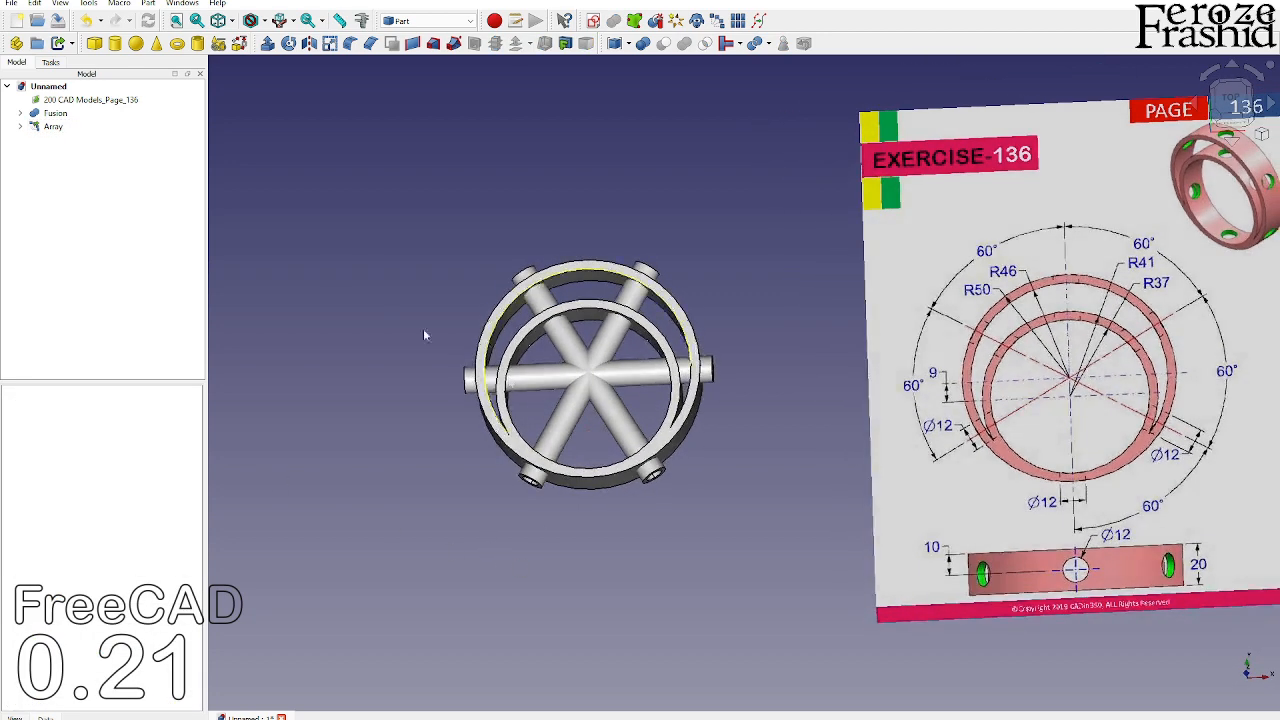
Step: Try a Boolean Cut of the tube array from the fused rings
left_click(55, 126)
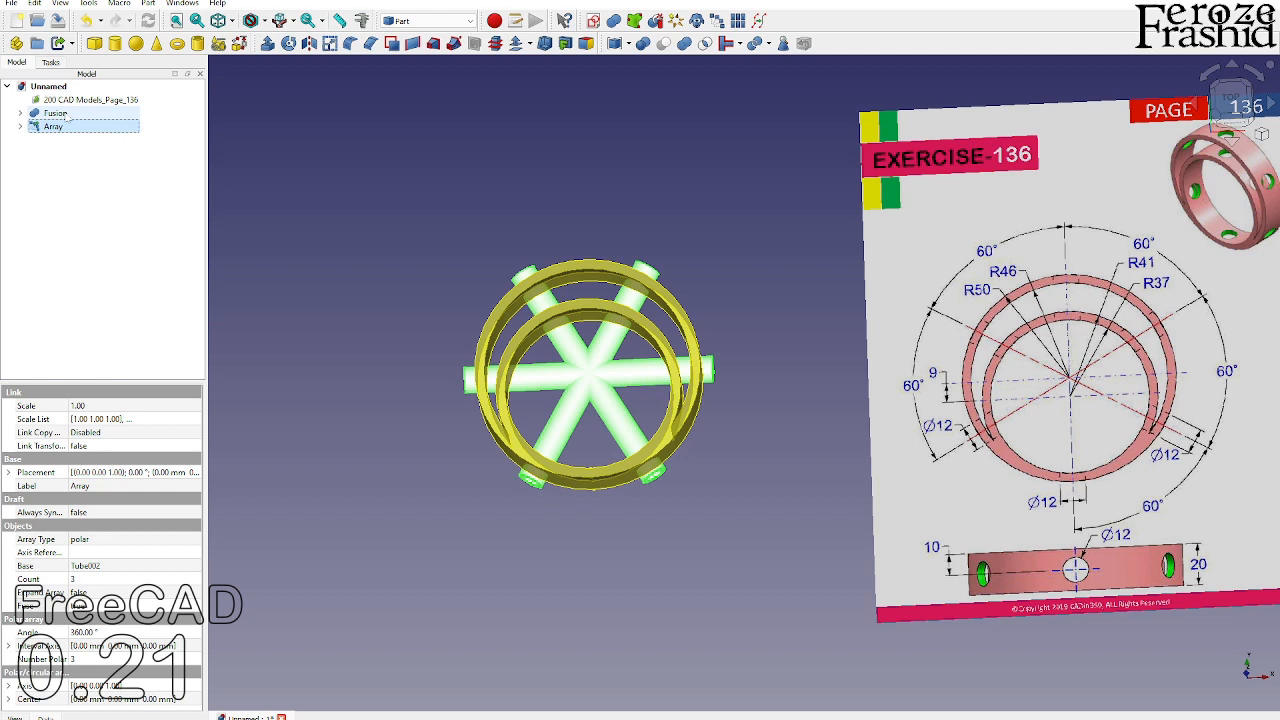
left_click(60, 113)
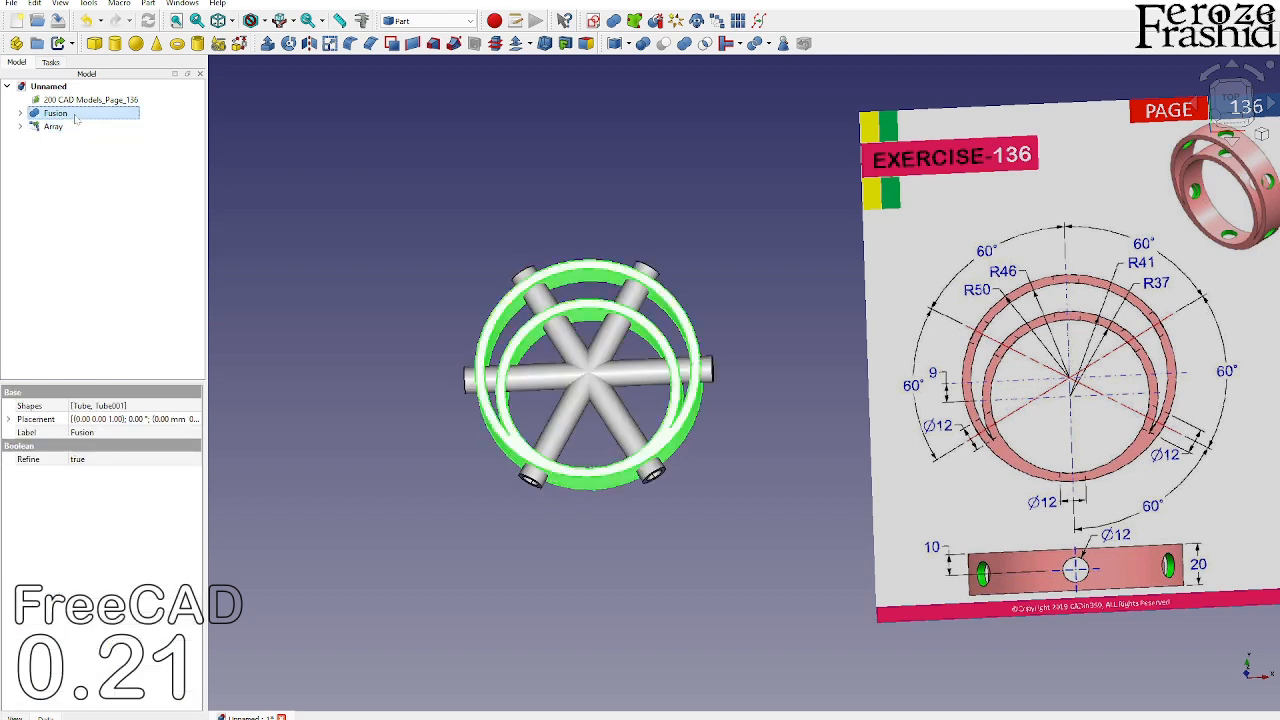
left_click(66, 127, "ctrl")
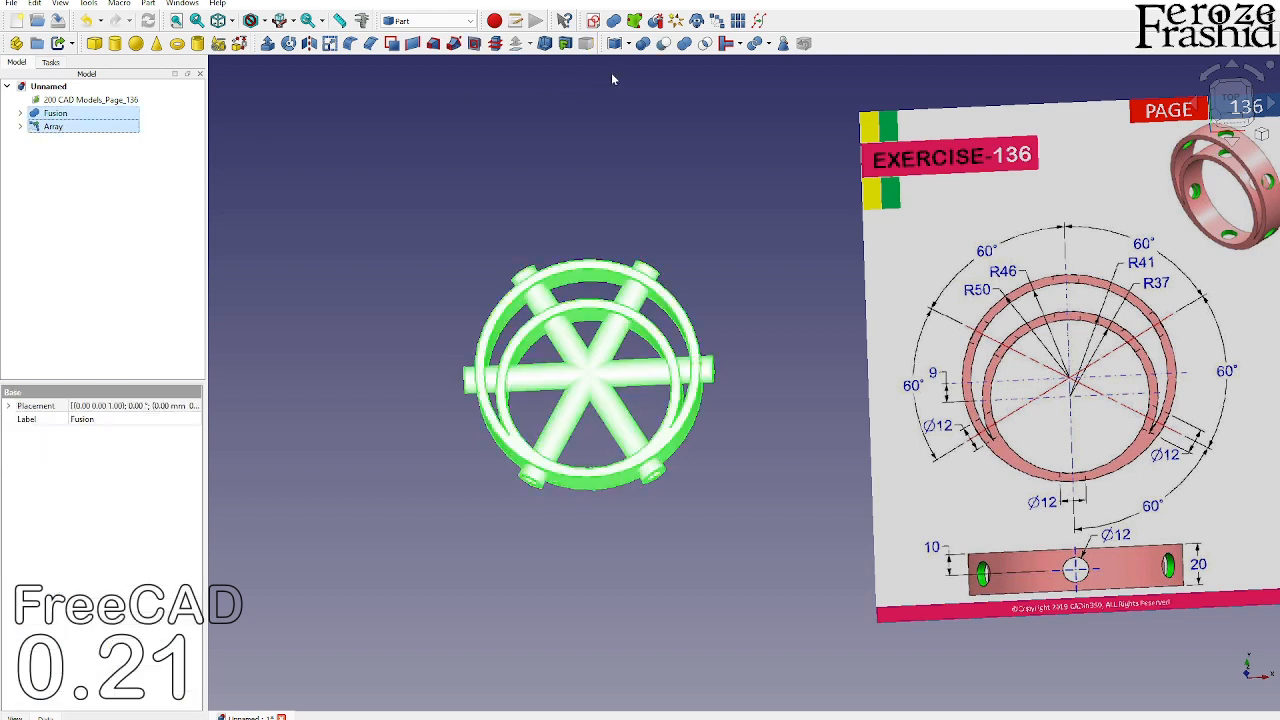
left_click(661, 45)
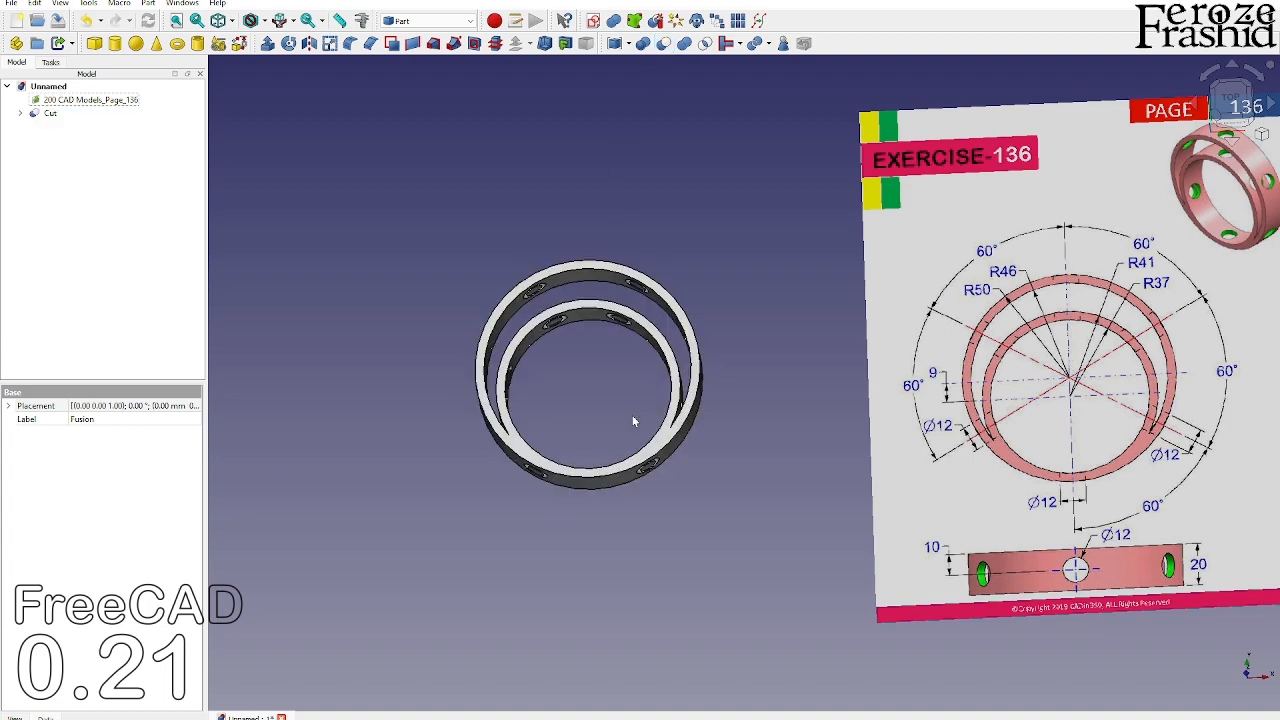
Step: Examine the holes in the cut rings closely from several angles
middle_click_drag(634, 423, 557, 534)
left_click(594, 311)
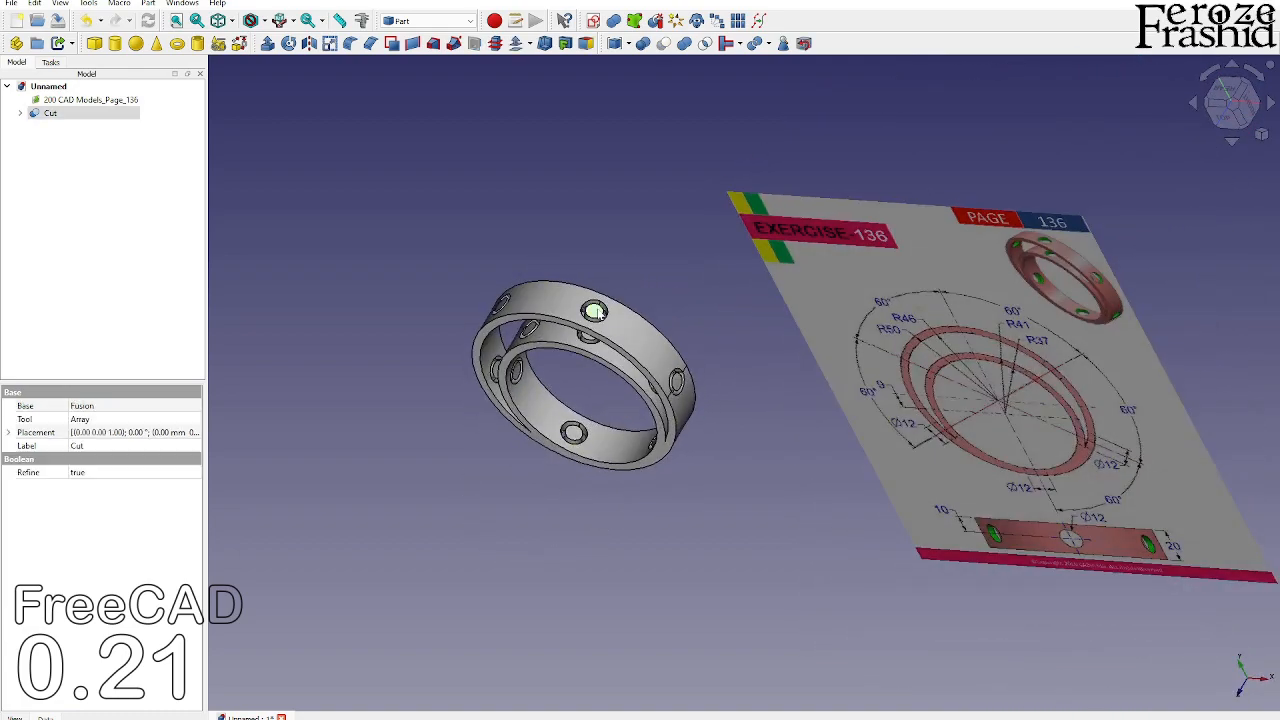
scroll(596, 308, "up", 5)
middle_click_drag(606, 274, 628, 249)
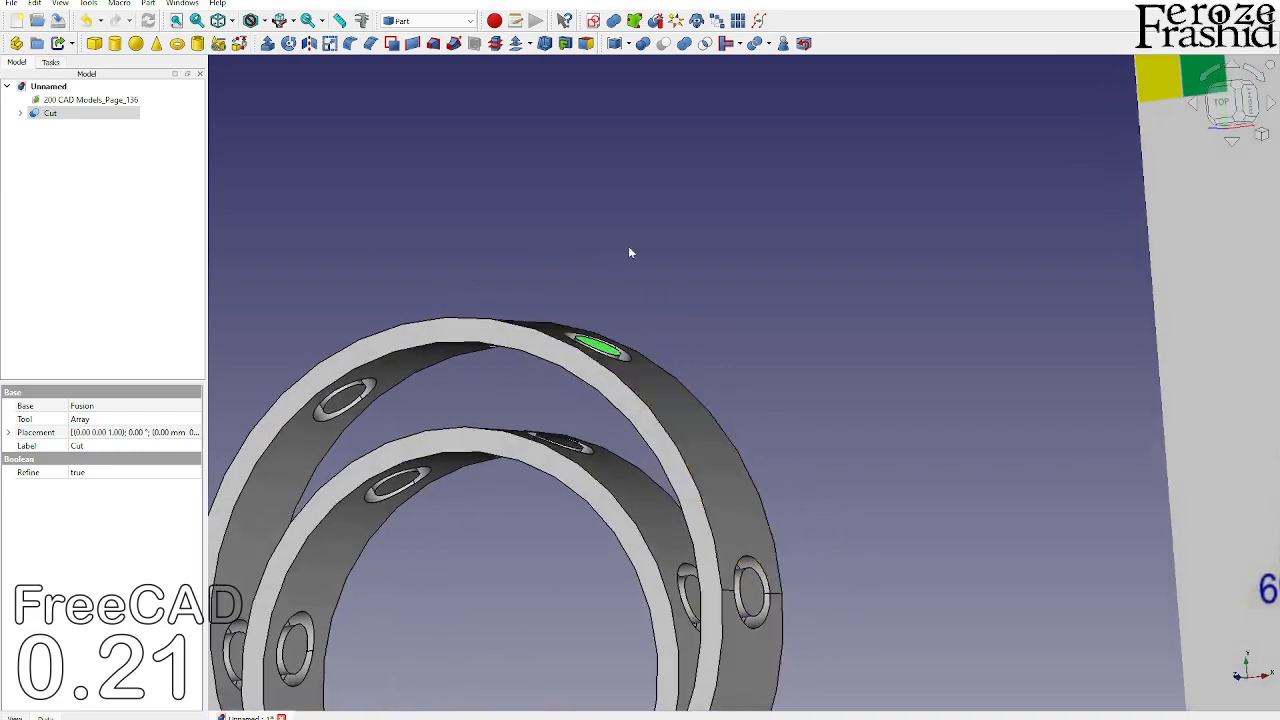
scroll(628, 249, "down", 3)
mouse_move(576, 391)
middle_mouse_down()
mouse_move(668, 223)
mouse_move(634, 251)
mouse_move(550, 472)
middle_mouse_up()
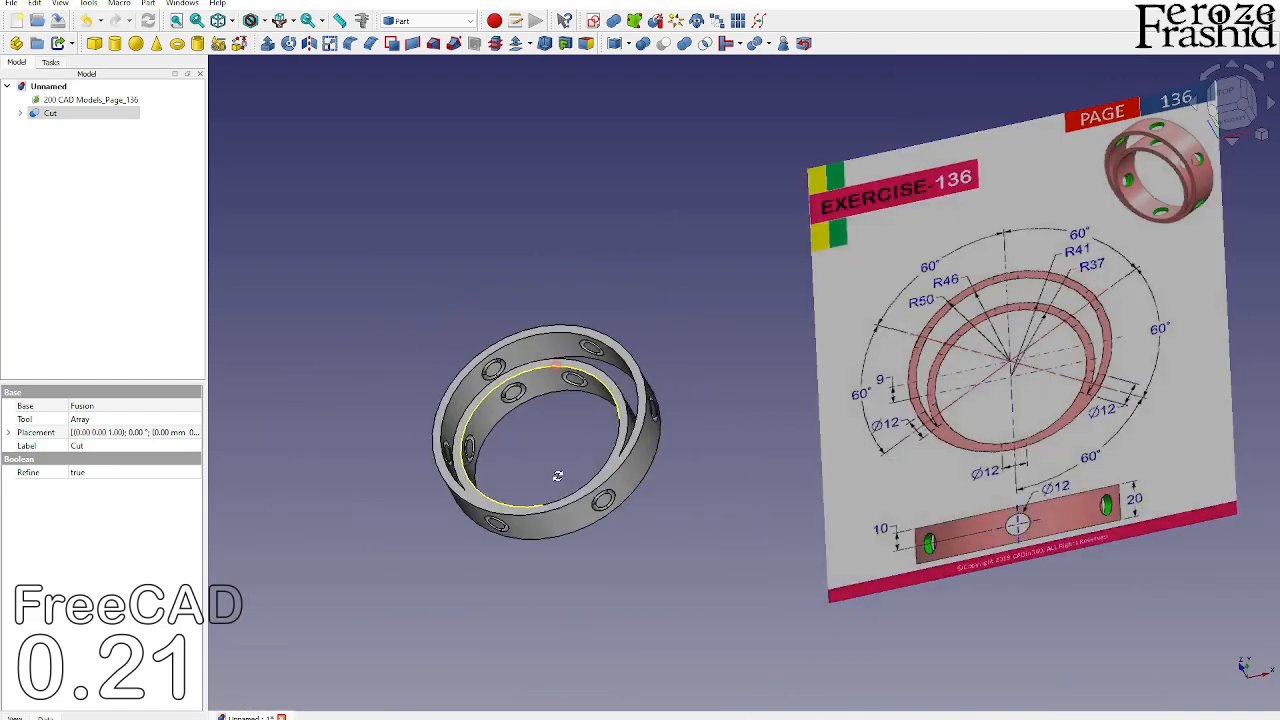
scroll(560, 414, "up", 3)
mouse_move(563, 378)
middle_mouse_down()
mouse_move(591, 237)
mouse_move(614, 286)
mouse_move(580, 330)
mouse_move(570, 378)
mouse_move(603, 367)
mouse_move(594, 372)
middle_mouse_up()
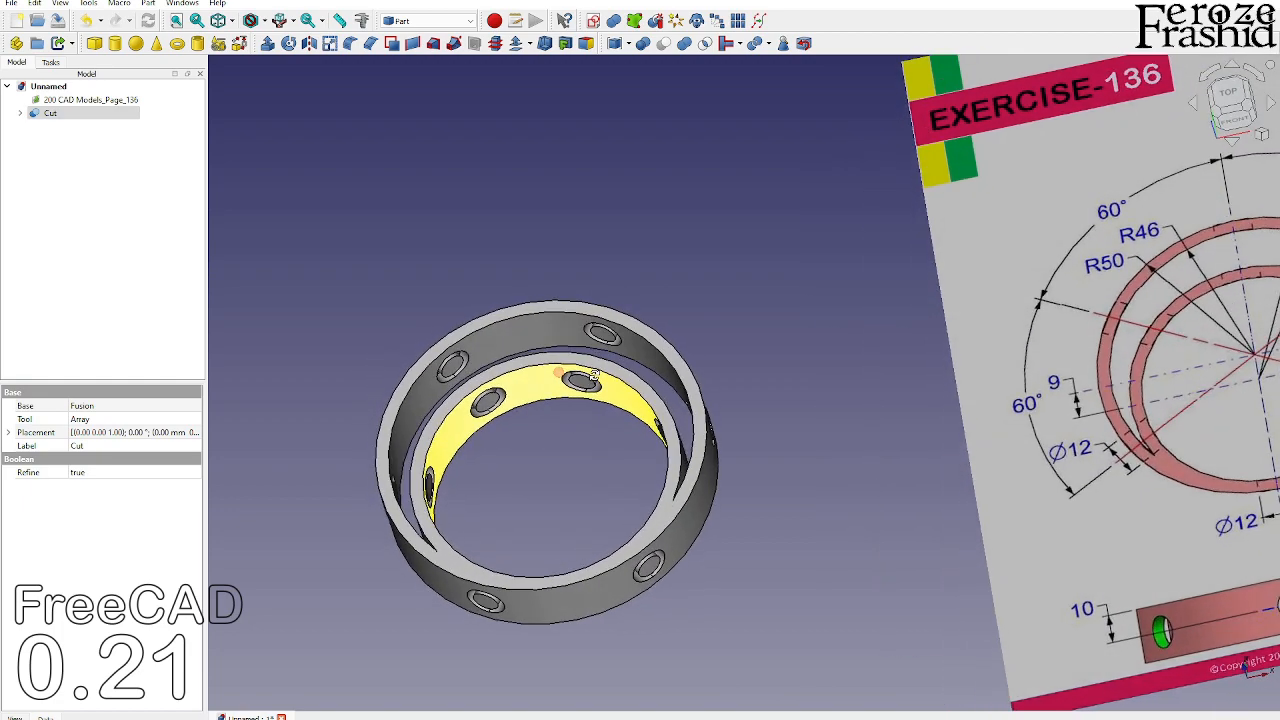
Step: Delete the Boolean Cut while keeping the fused rings and the tube array
left_click(109, 116)
key("Delete")
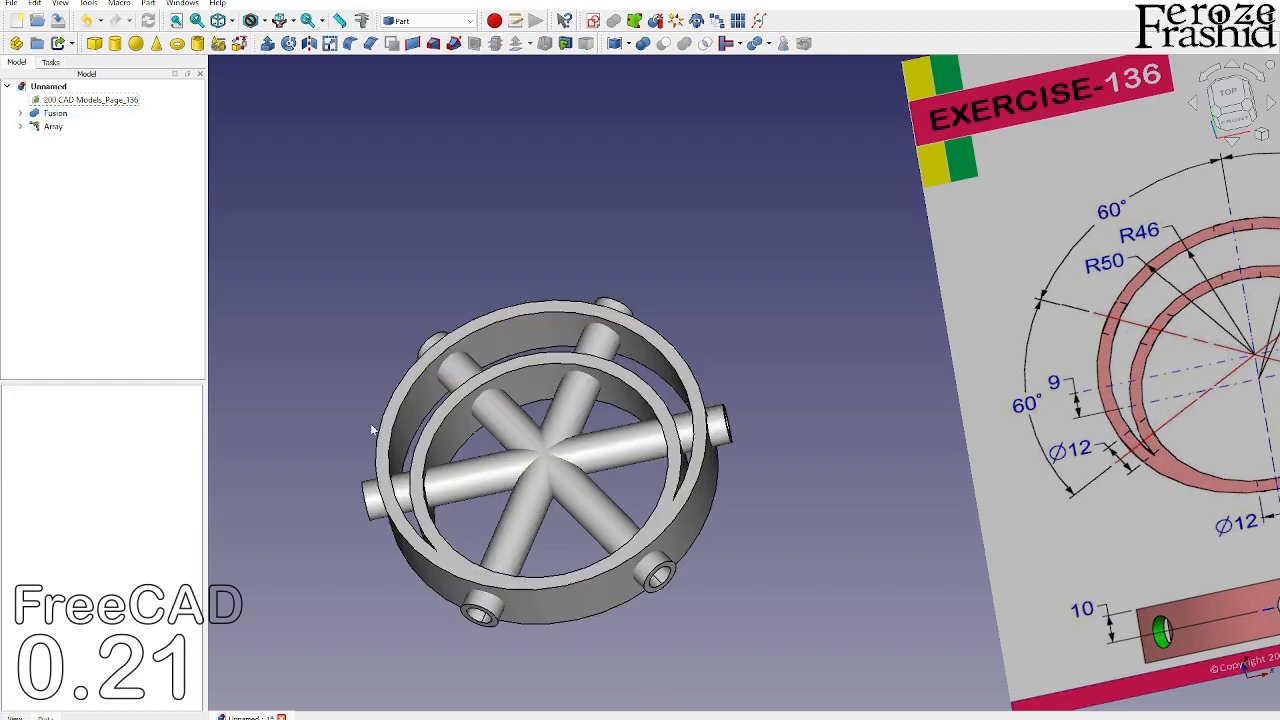
scroll(378, 425, "down", 2)
mouse_move(508, 432)
middle_mouse_down()
mouse_move(466, 477)
mouse_move(505, 438)
mouse_move(487, 429)
middle_mouse_up()
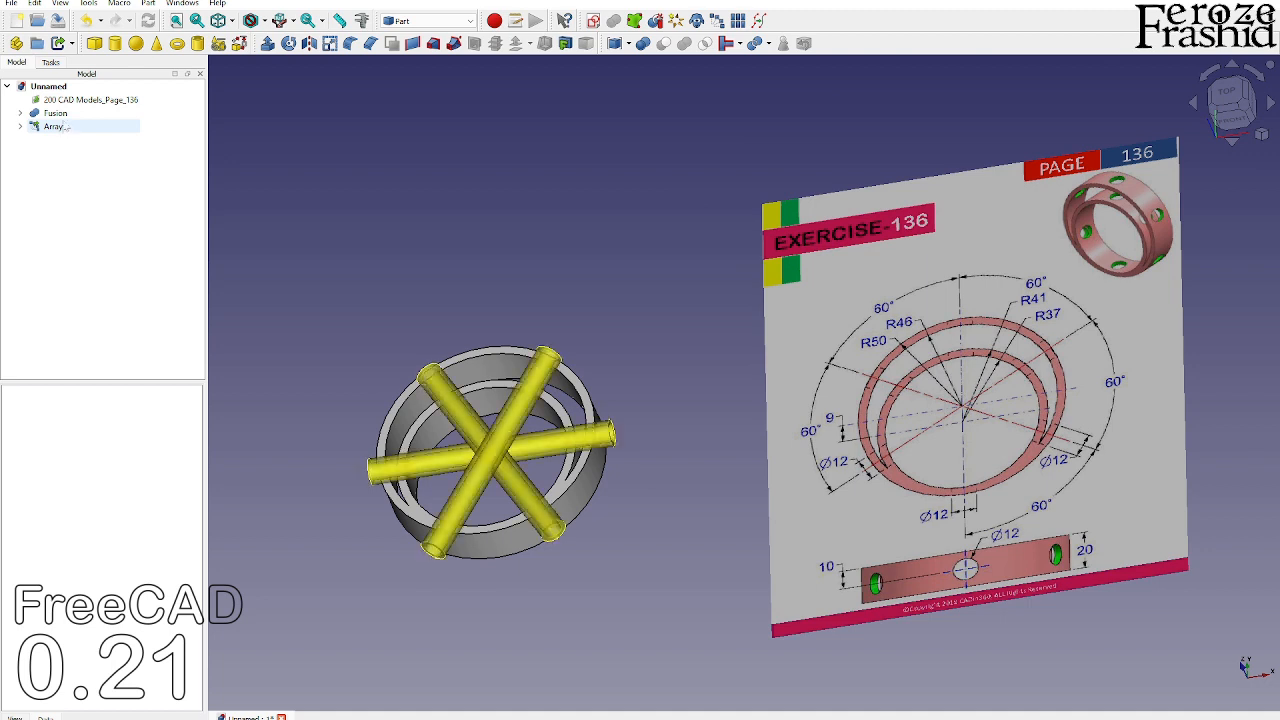
Step: Create a Cutout for object from the fused rings using the tube array
left_click(63, 115)
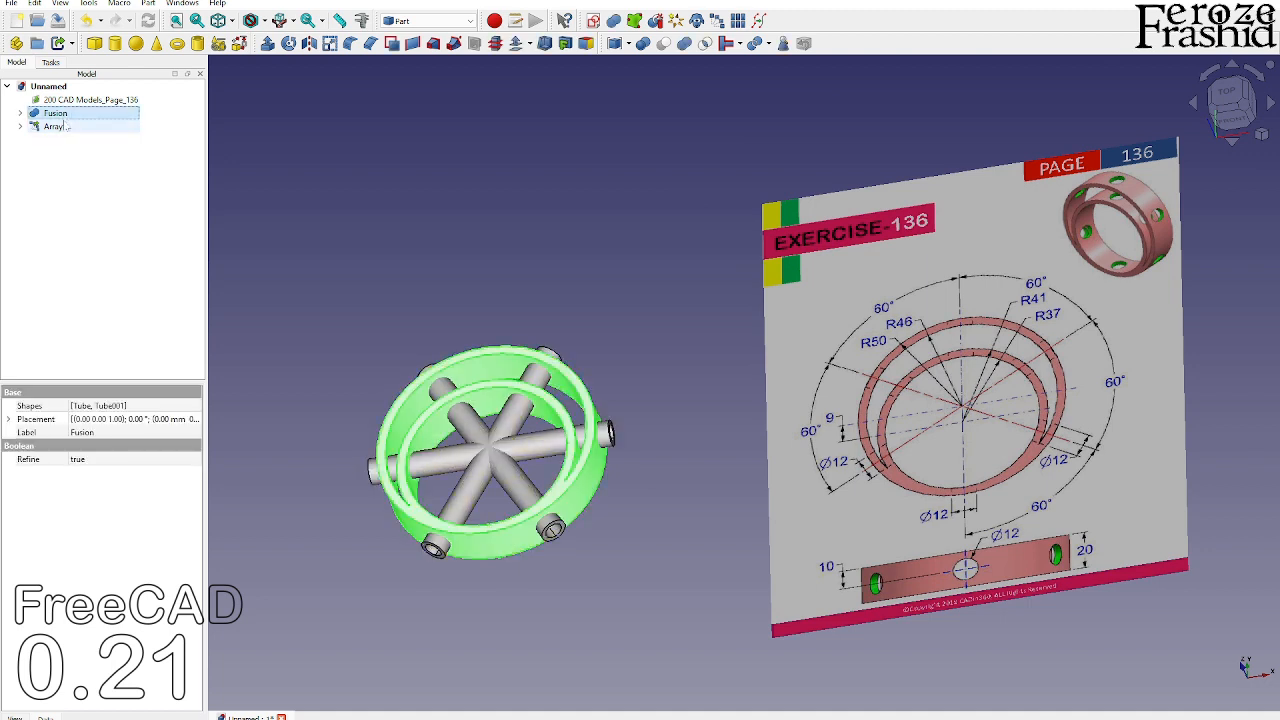
left_click(68, 127, "ctrl")
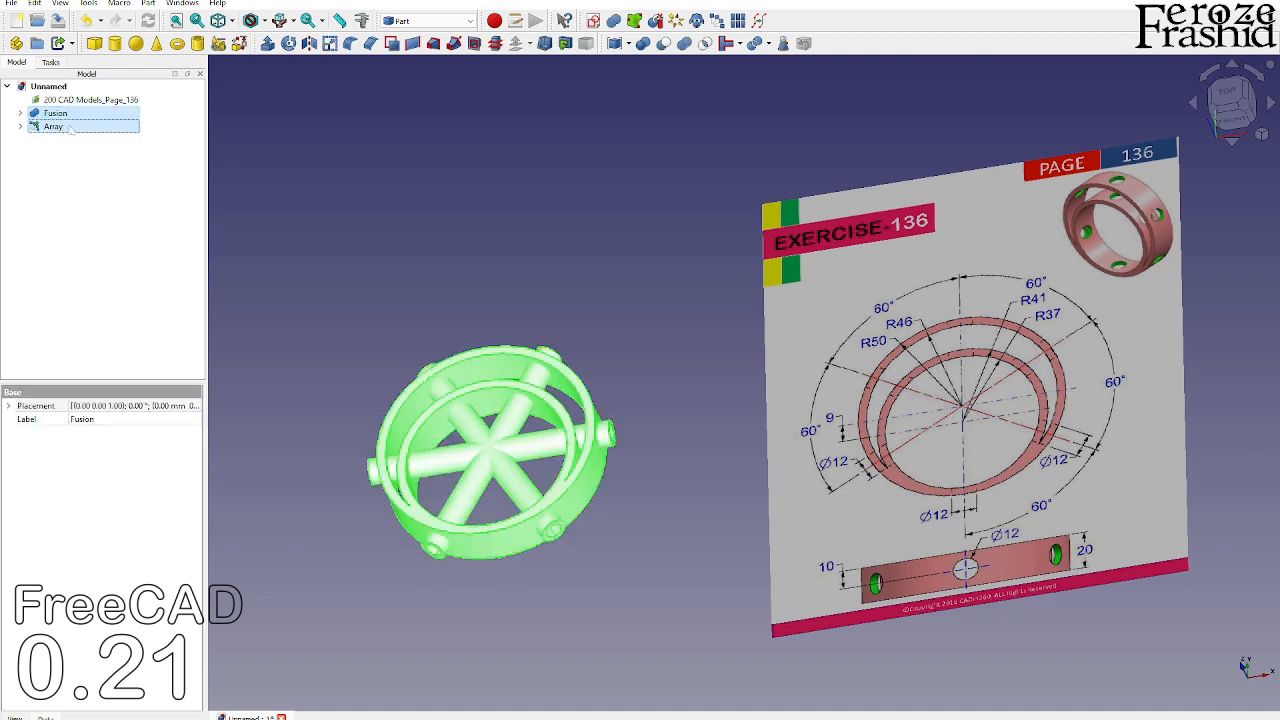
left_click(740, 43)
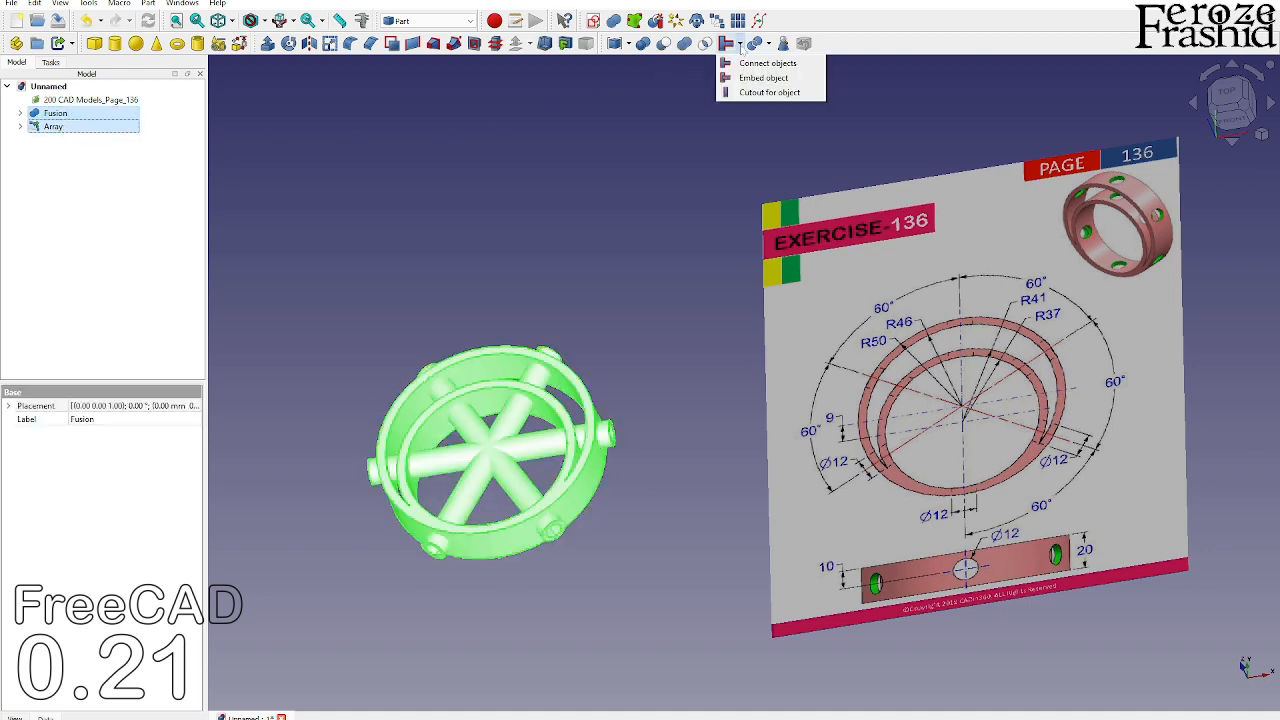
left_click(768, 92)
middle_click_drag(513, 465, 492, 484)
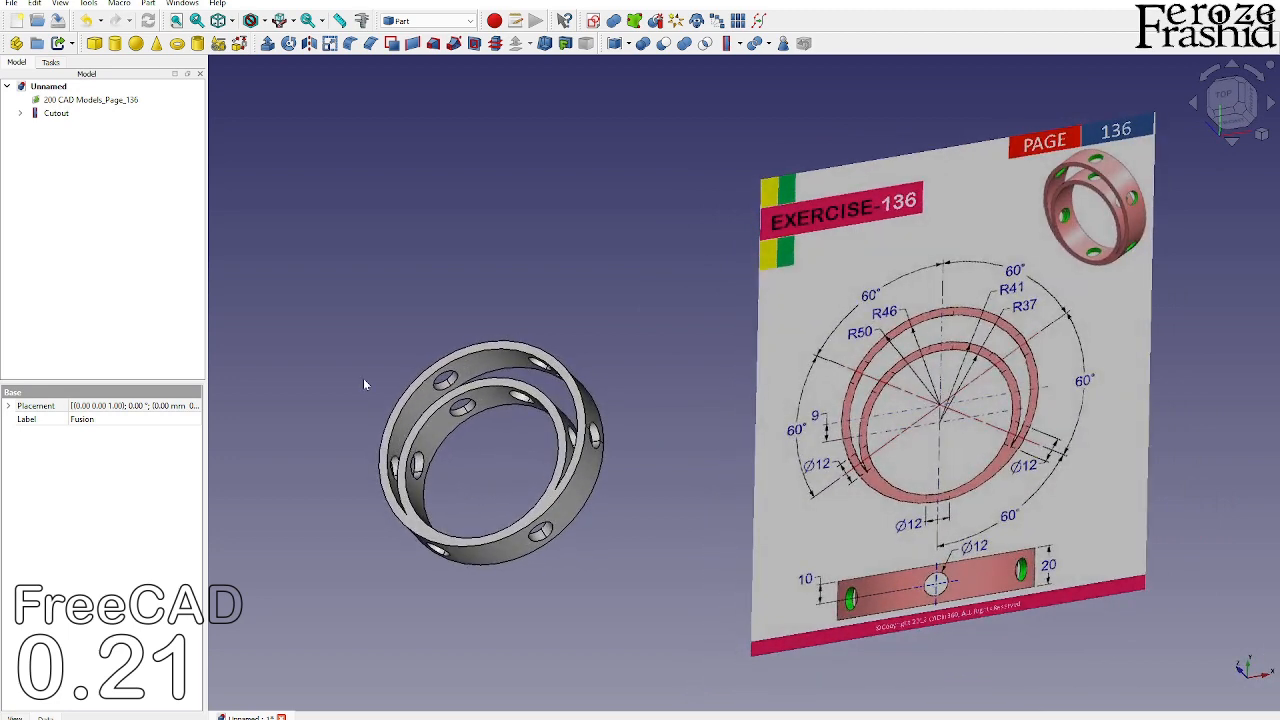
Step: Hide the cutout rings and the page 136 drawing image
middle_click_drag(742, 418, 545, 343)
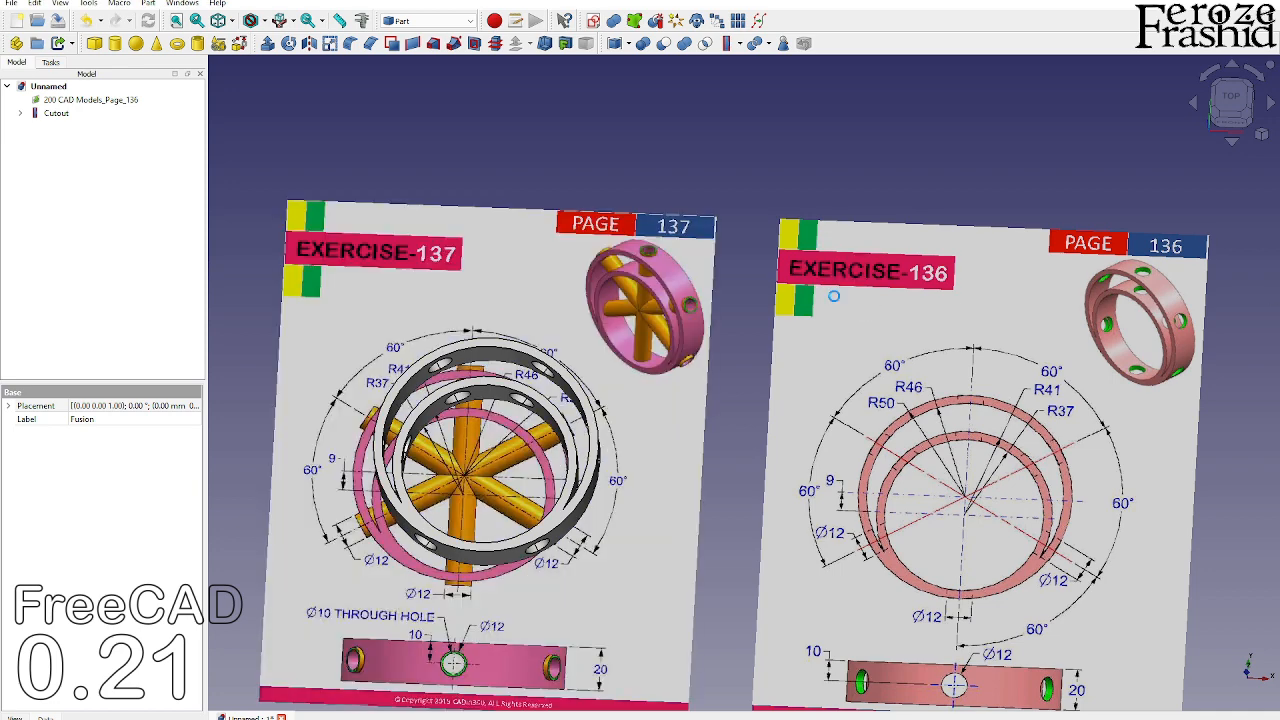
scroll(746, 318, "down", 3)
scroll(598, 397, "up", 3)
scroll(598, 397, "up", 2)
left_click(56, 113)
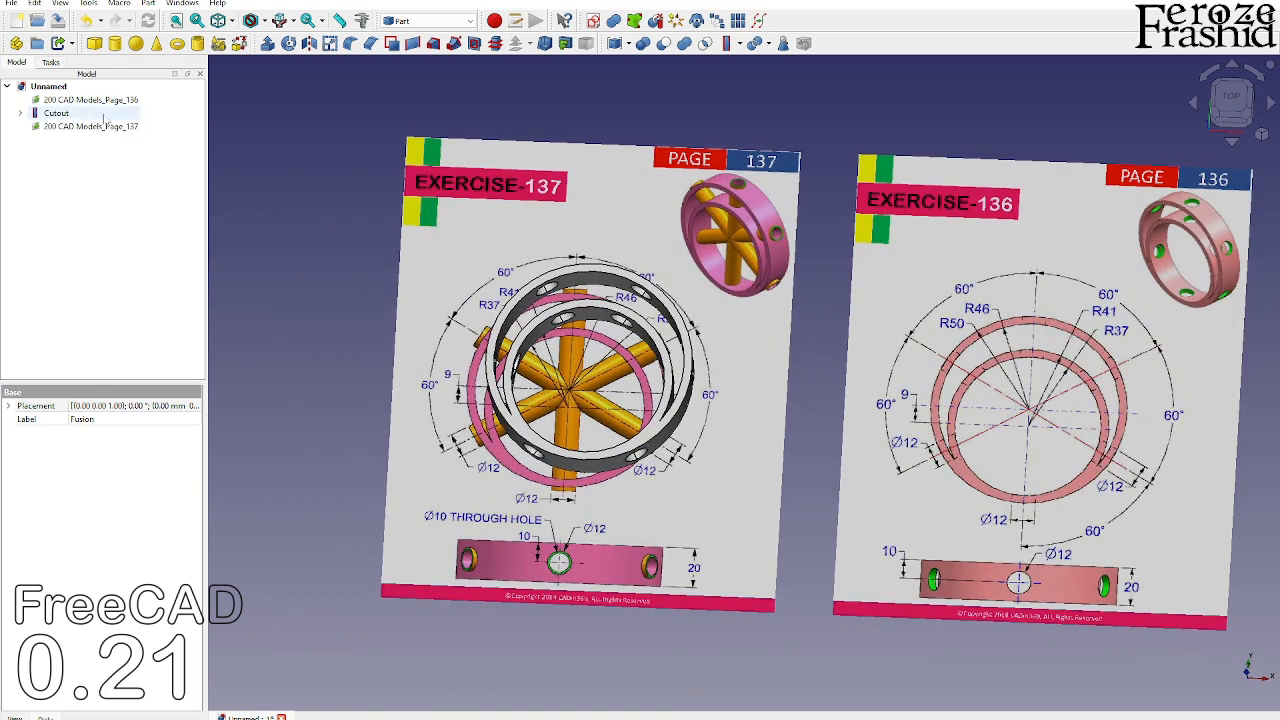
key("space")
left_click(90, 100)
key("space")
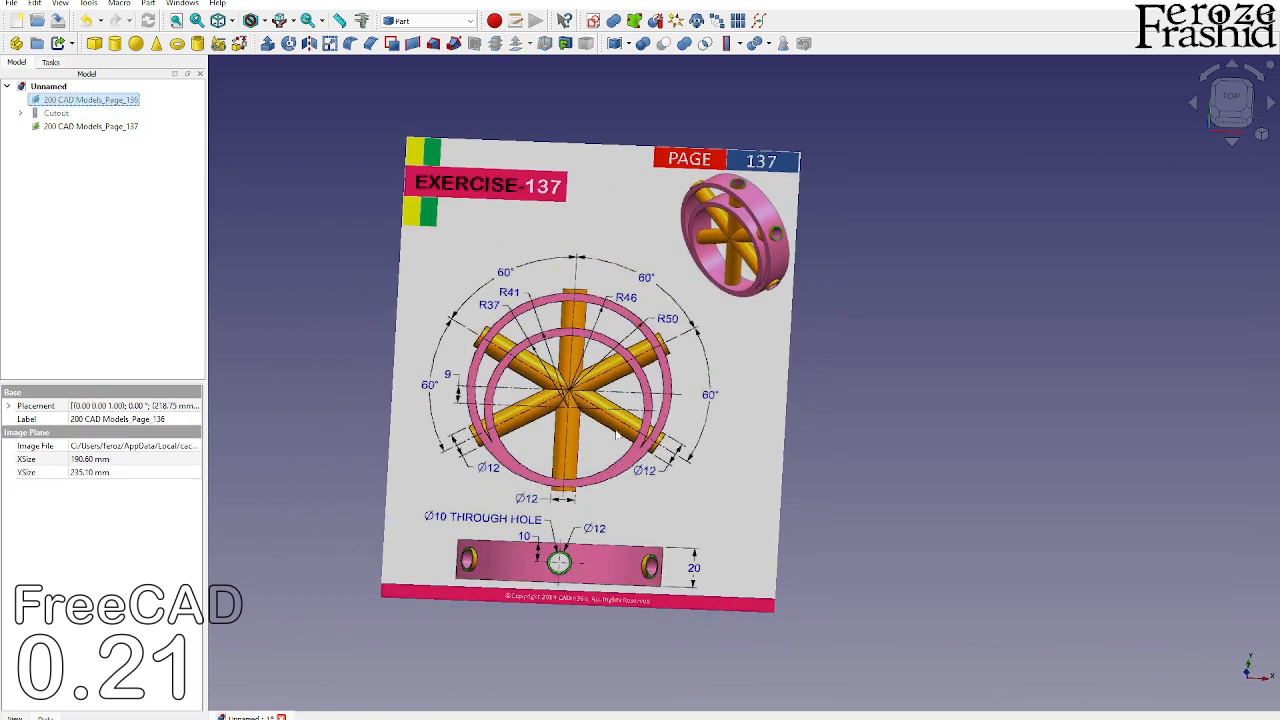
Step: Set the inner radius of the arrayed cross tube to 5 mm to match the 10 mm through hole in the drawing
scroll(614, 448, "up", 2)
scroll(560, 578, "up", 3)
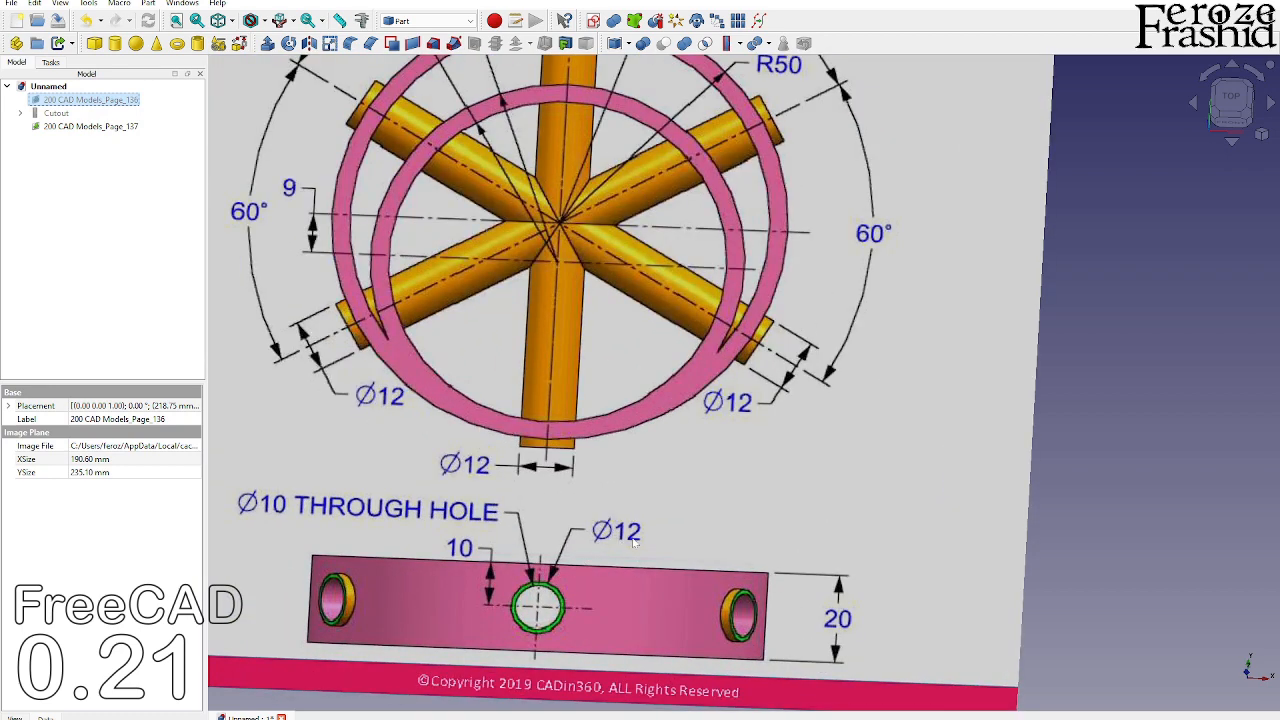
middle_click_drag(533, 584, 563, 590)
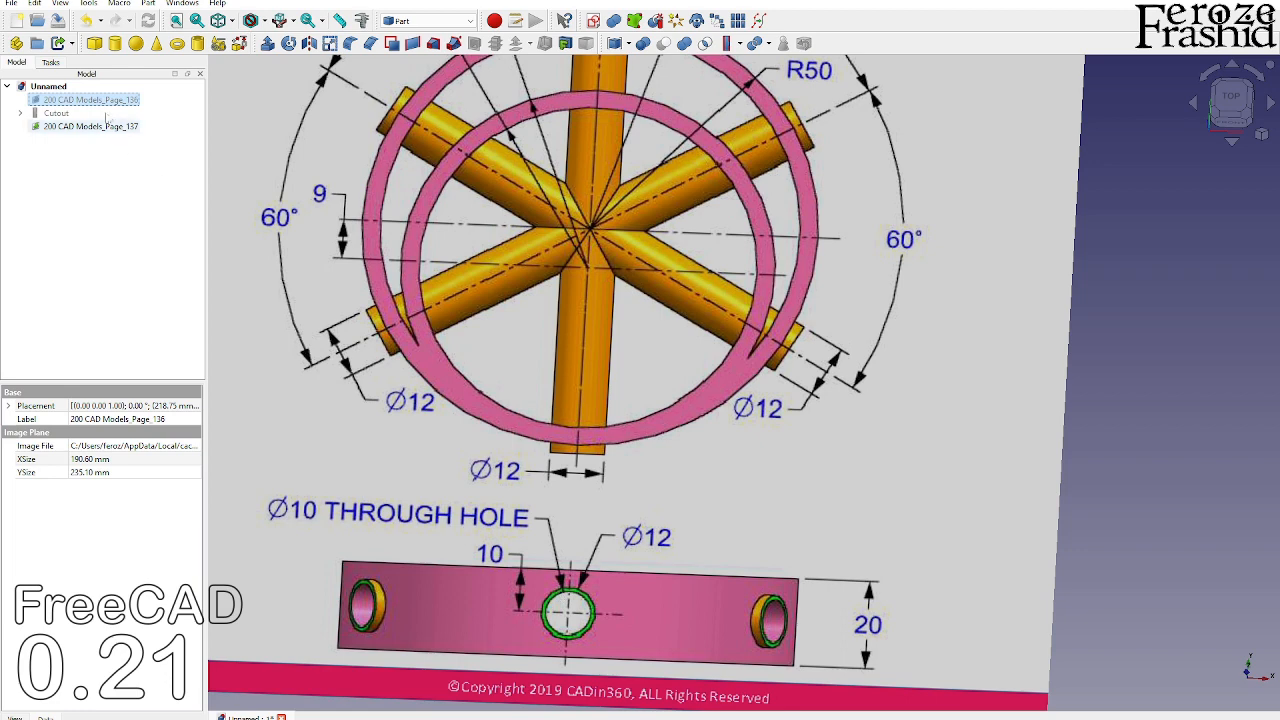
left_click(20, 113)
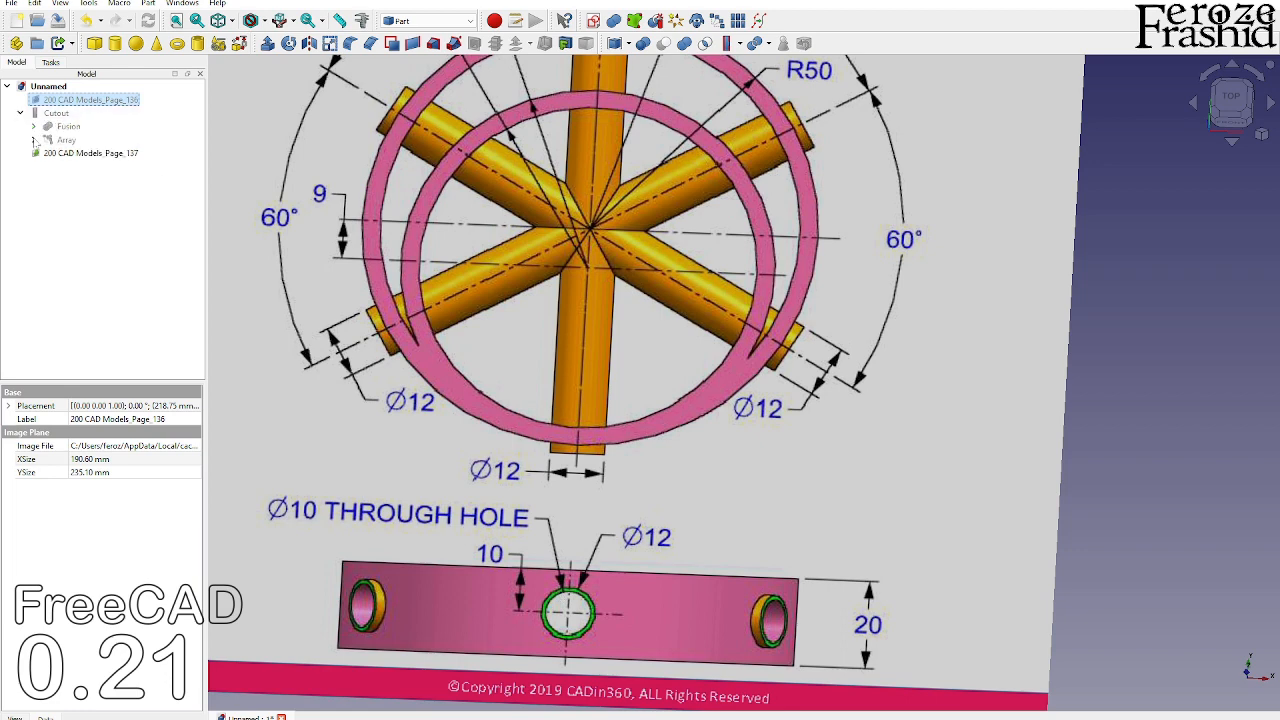
left_click(34, 140)
left_click(86, 153)
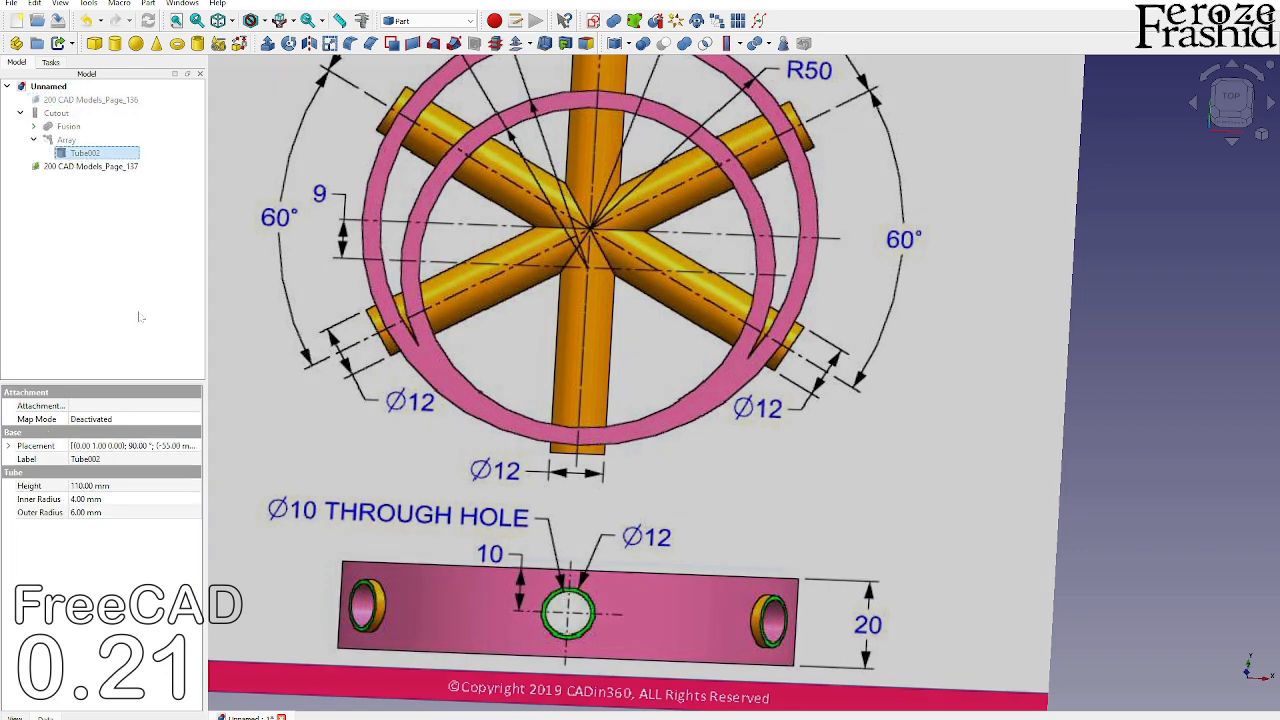
left_click(87, 500)
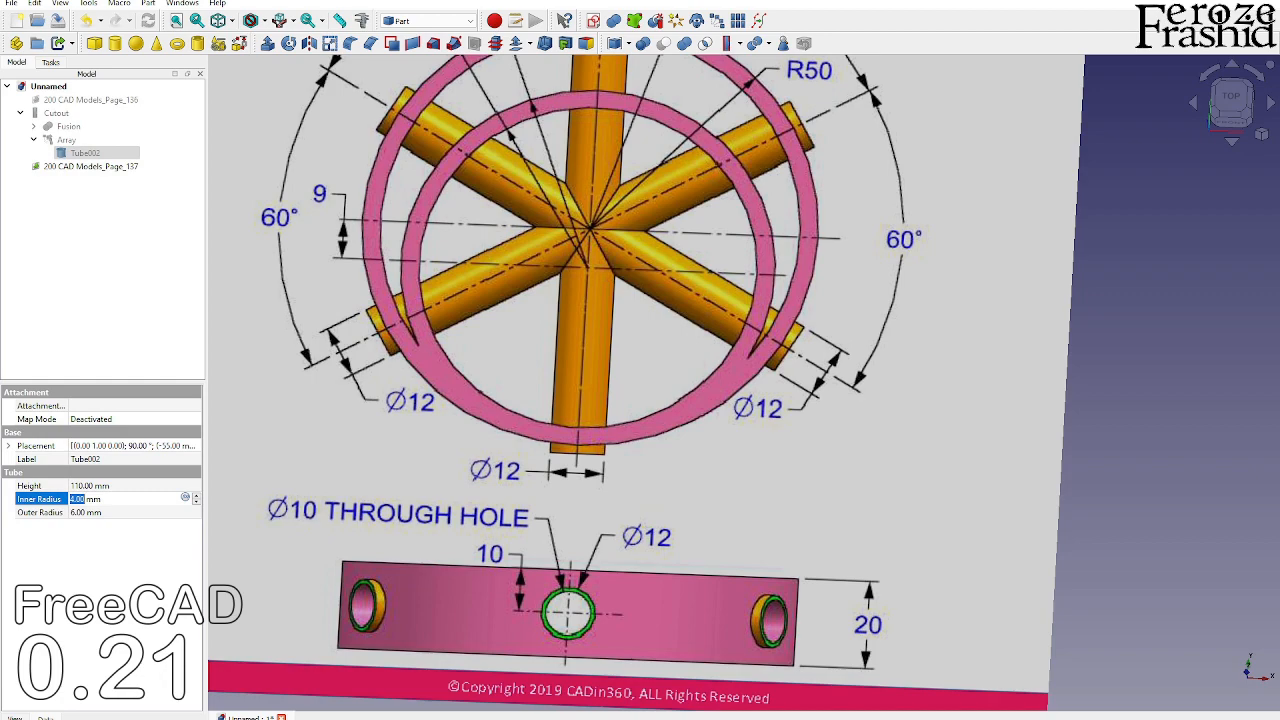
type("5")
key("Return")
Step: Hide the page 137 drawing image and show the cutout rings together with the tube array
scroll(604, 451, "down", 2)
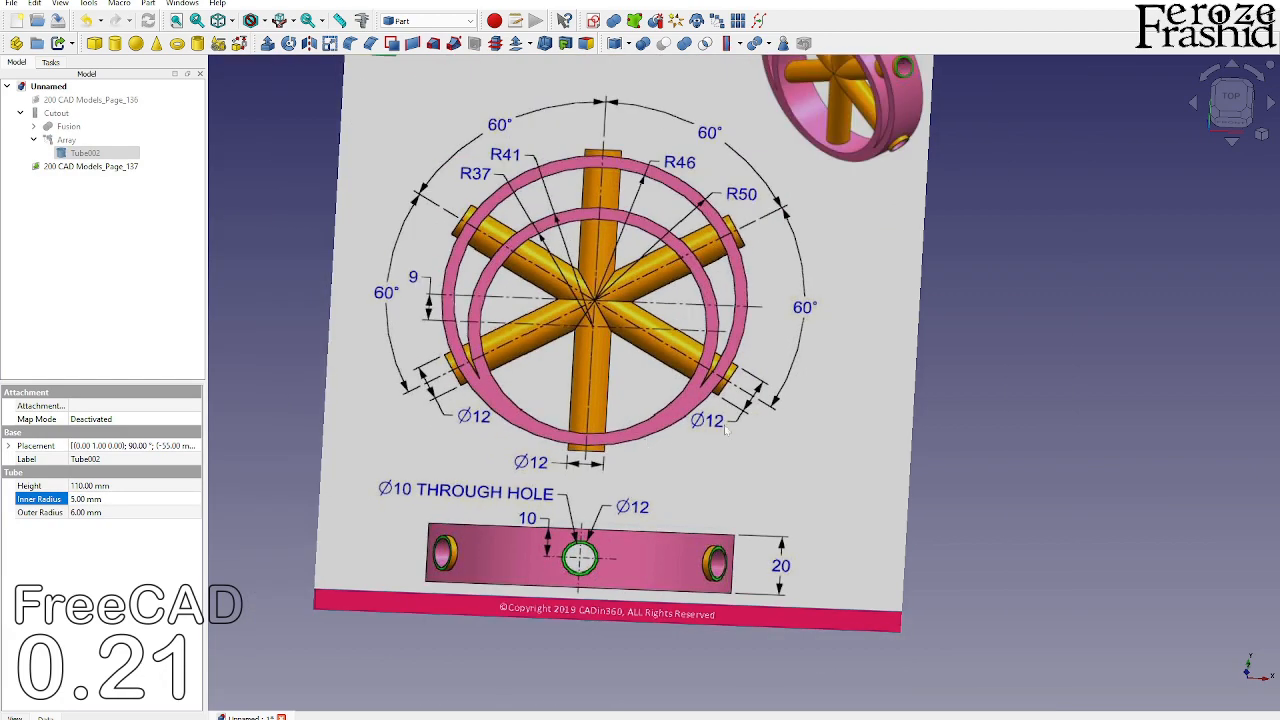
mouse_move(819, 489)
middle_mouse_down()
mouse_move(837, 457)
mouse_move(826, 452)
middle_mouse_up()
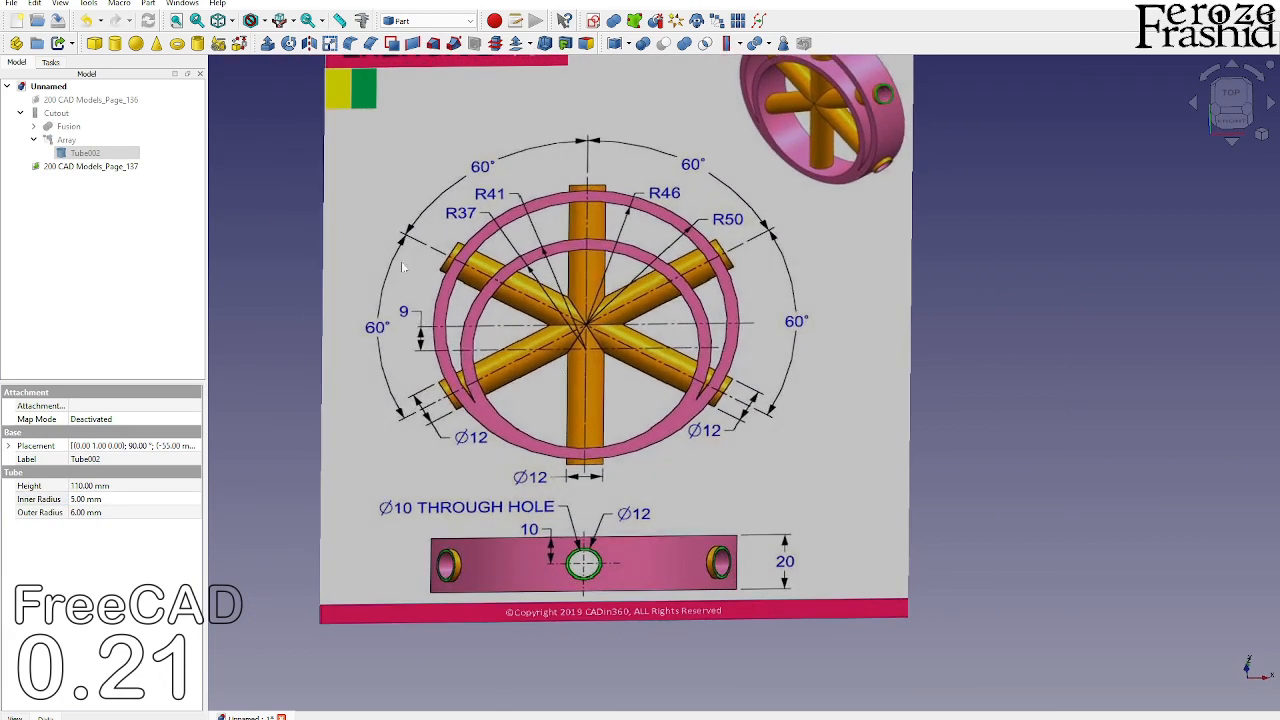
left_click(68, 126)
left_click(90, 166)
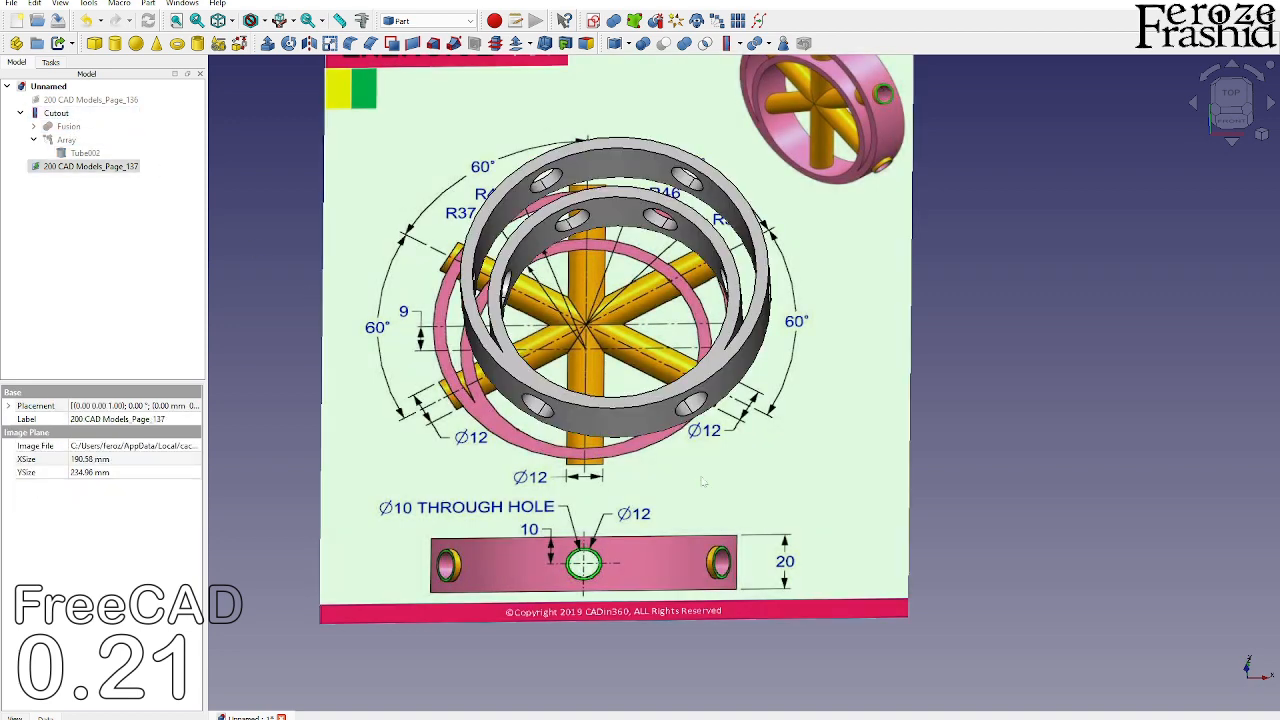
key("space")
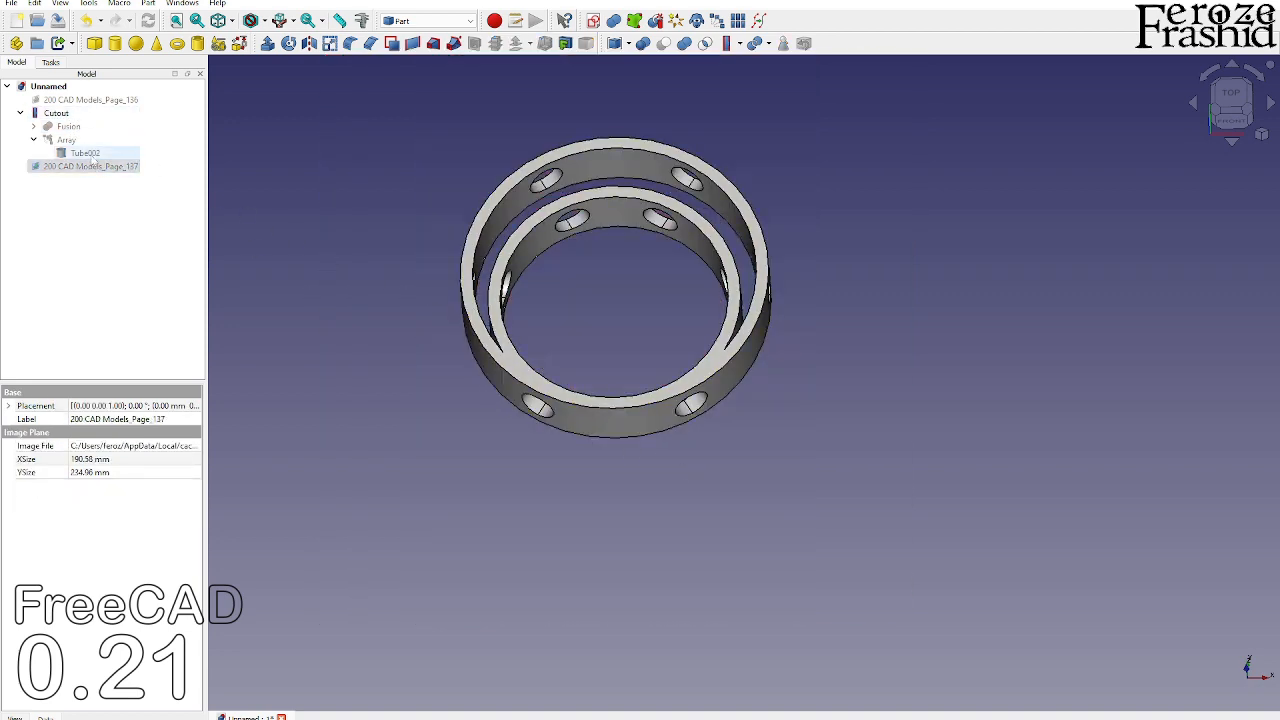
left_click(66, 140)
key("space")
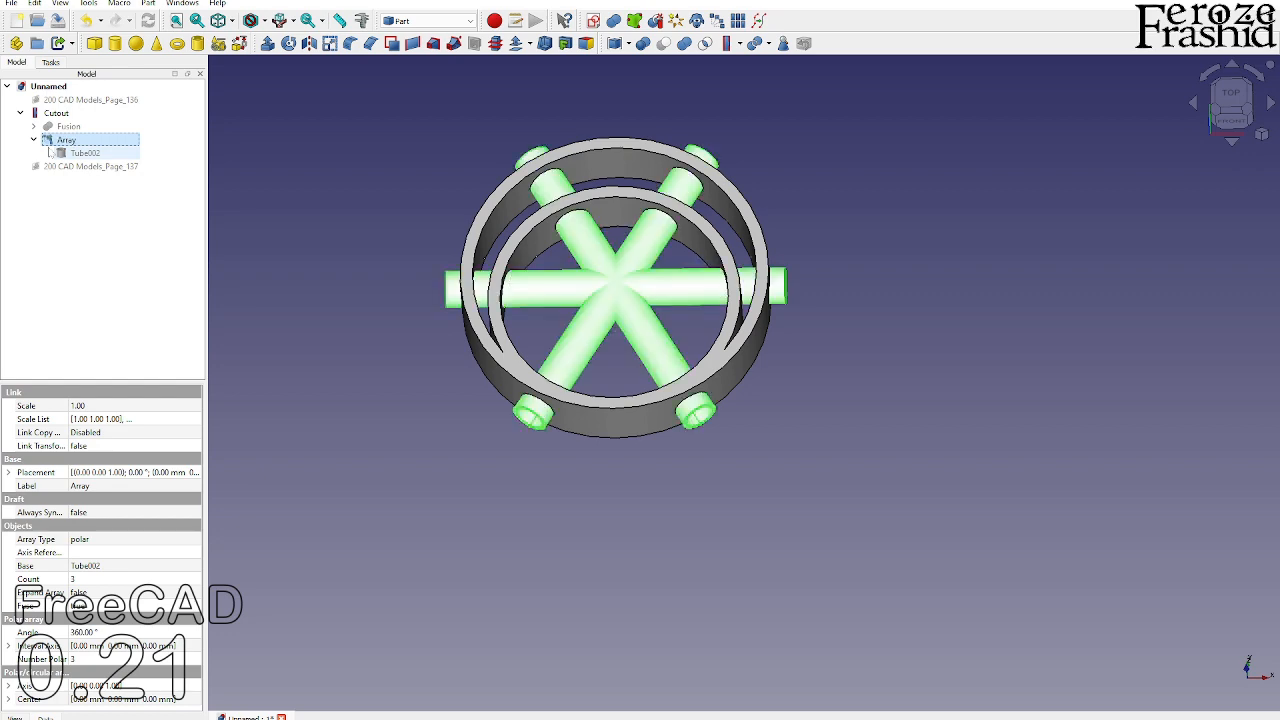
left_click(384, 428)
middle_click_drag(671, 443, 630, 464)
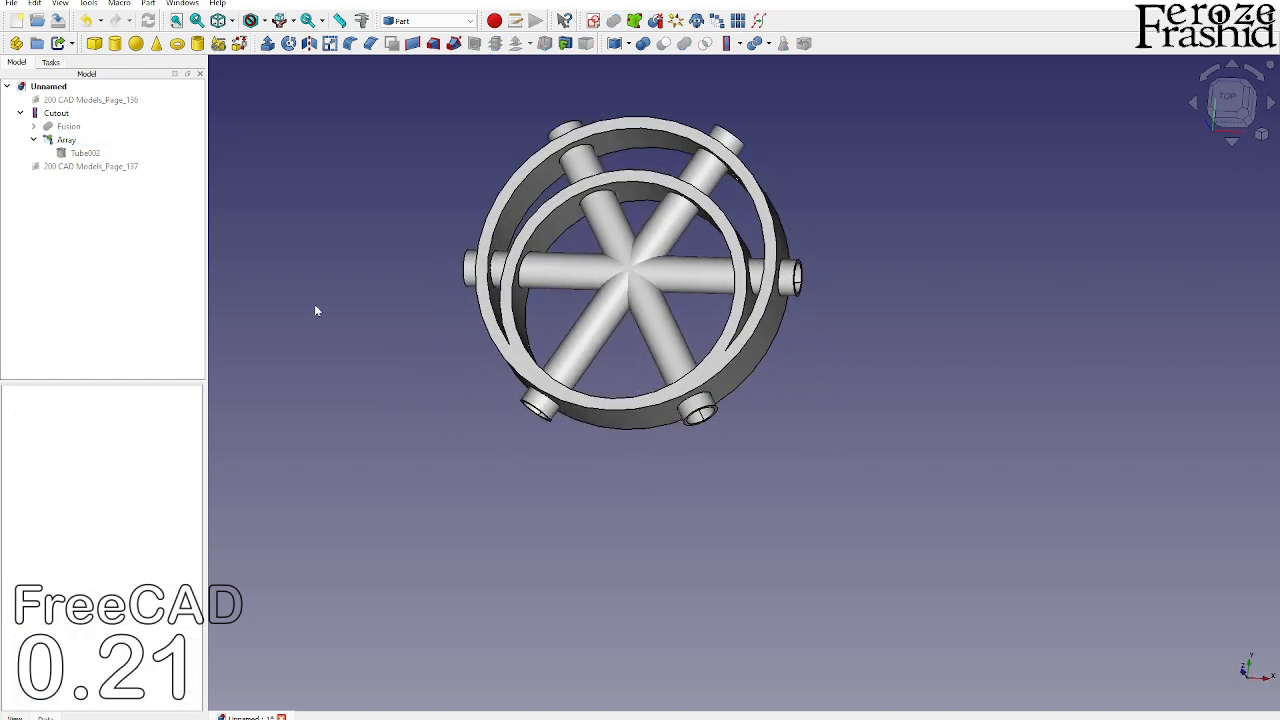
Step: Turn the tube array's visibility off and on again to compare the cutout rings with and without the tubes
left_click(66, 140)
key("space")
left_click(314, 311)
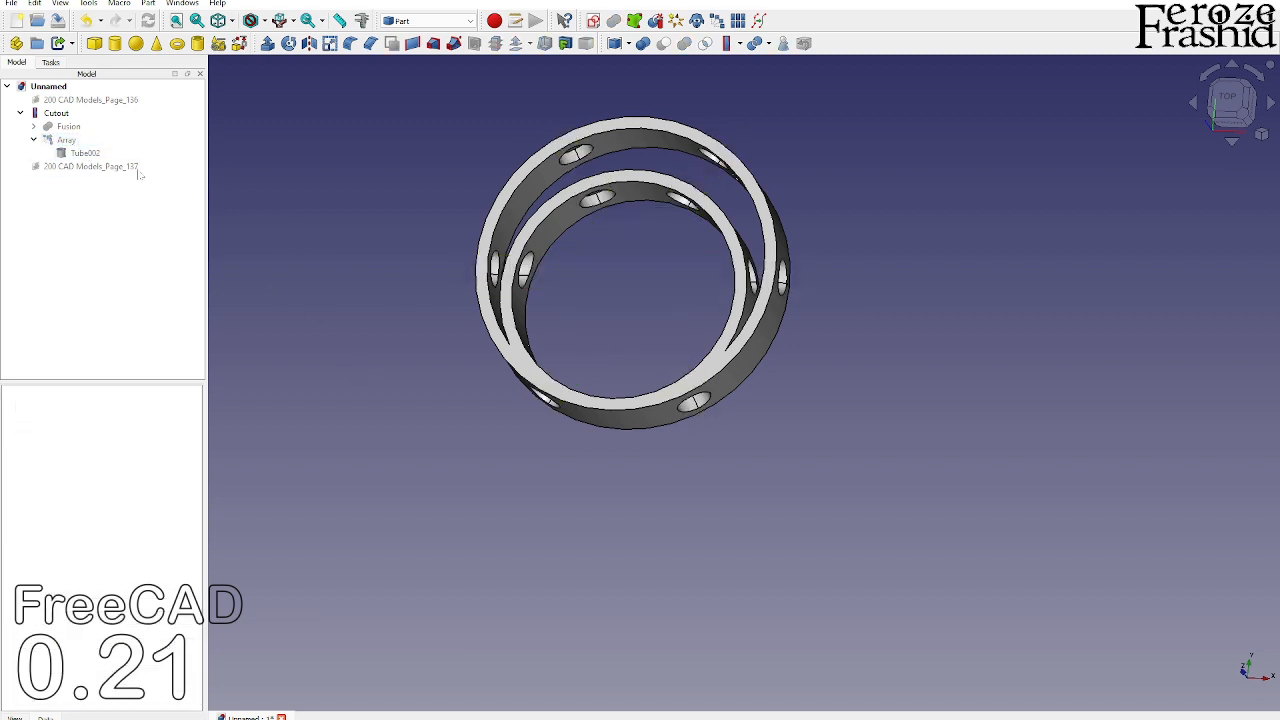
left_click(80, 140)
key("space")
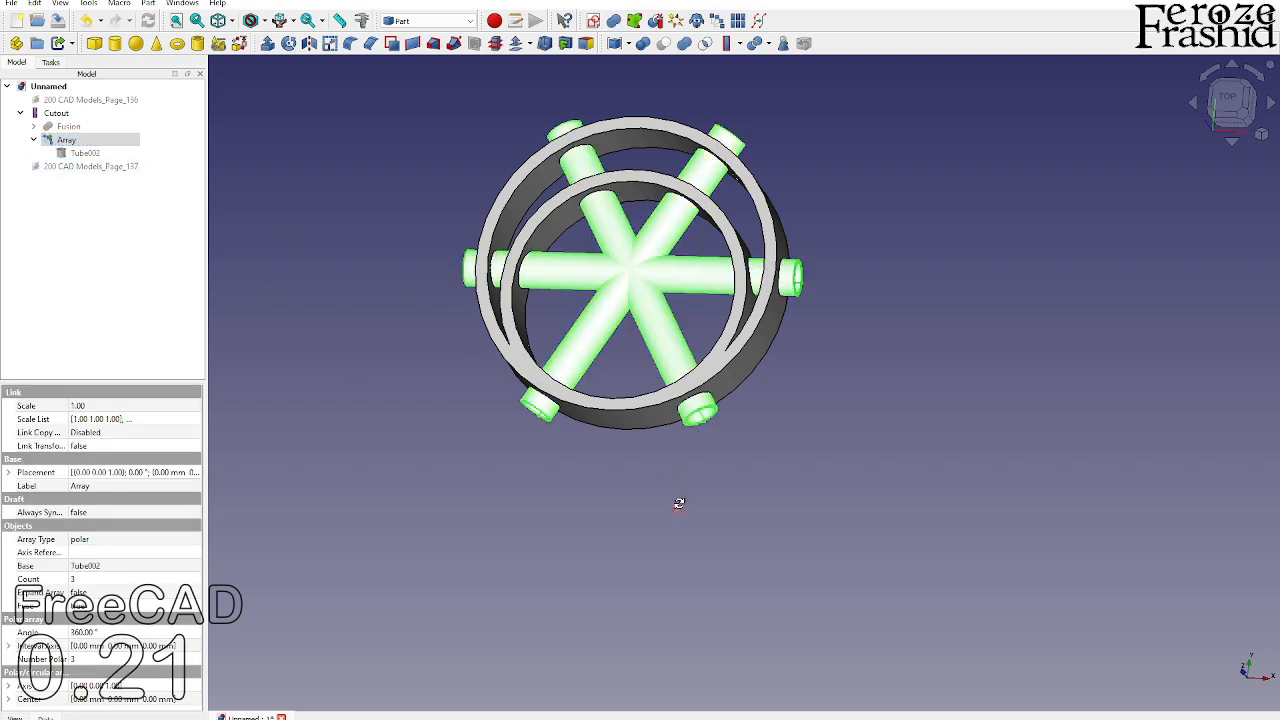
middle_click_drag(677, 503, 677, 514)
middle_click_drag(917, 409, 745, 552)
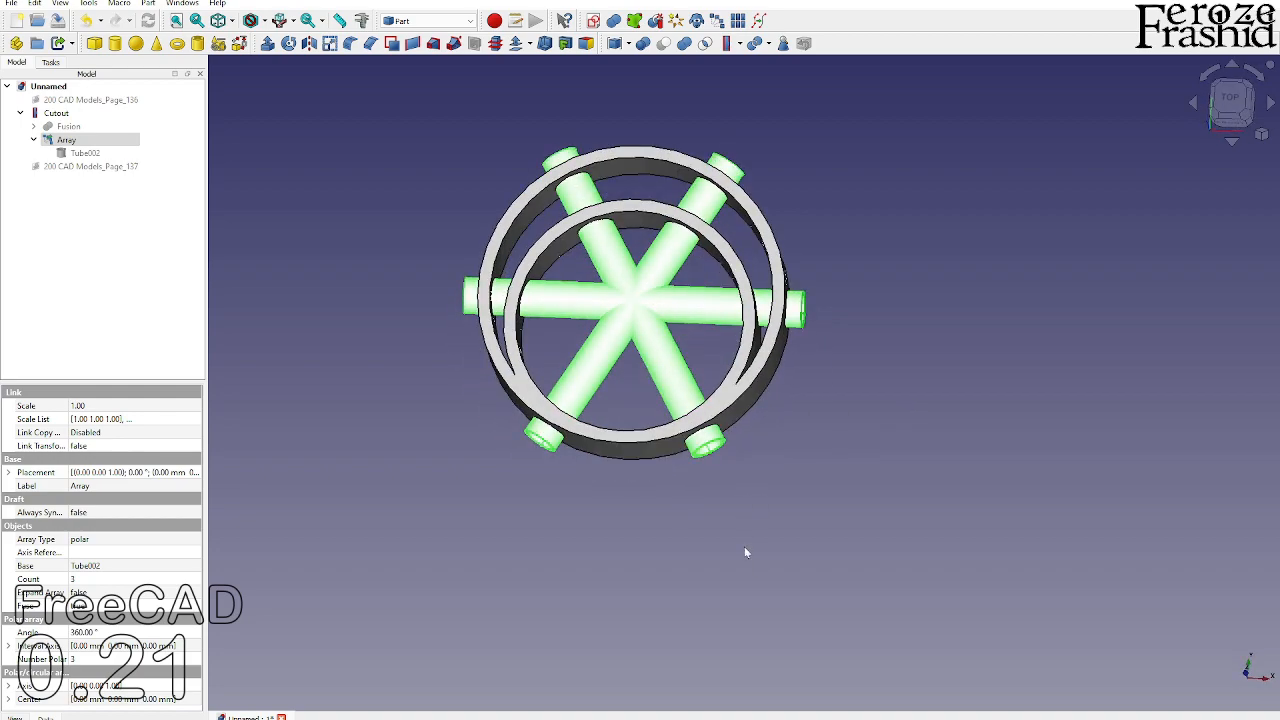
middle_click_drag(811, 603, 396, 423)
middle_click_drag(597, 405, 667, 309)
left_click(701, 329)
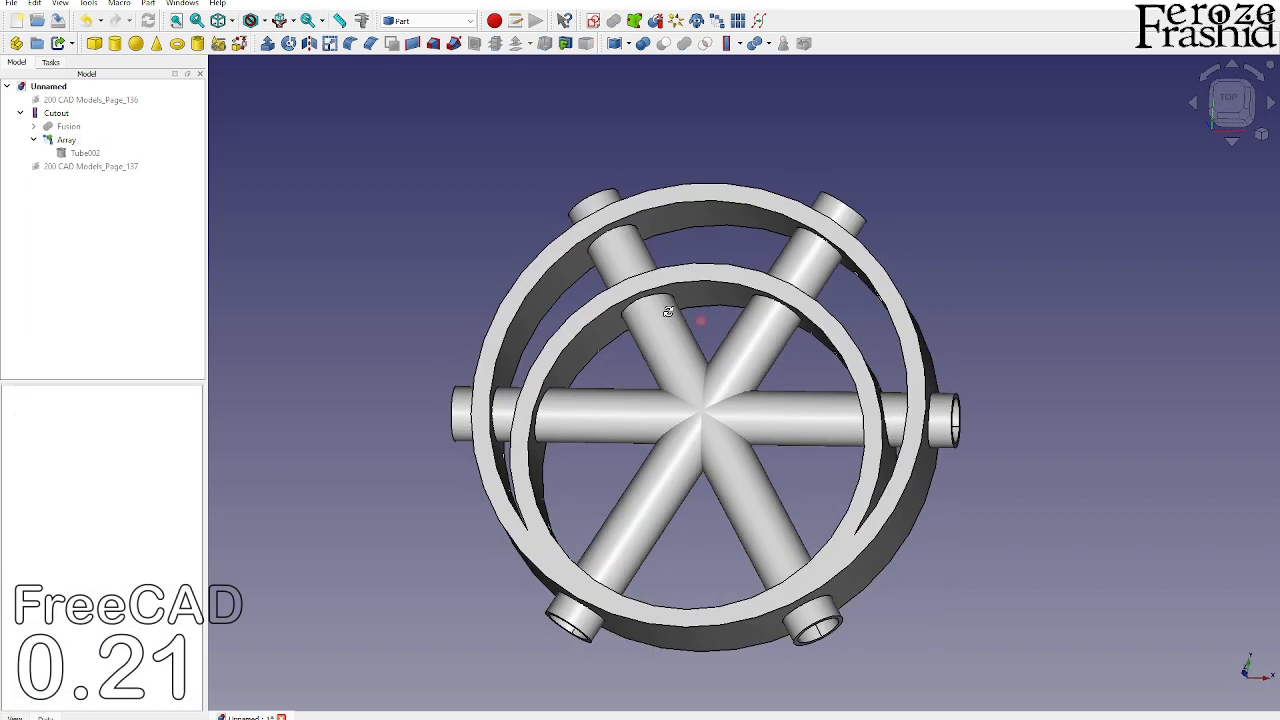
Step: Fuse the cutout rings and the tube array with a Boolean Union
left_click(80, 114)
left_click(75, 140, "ctrl")
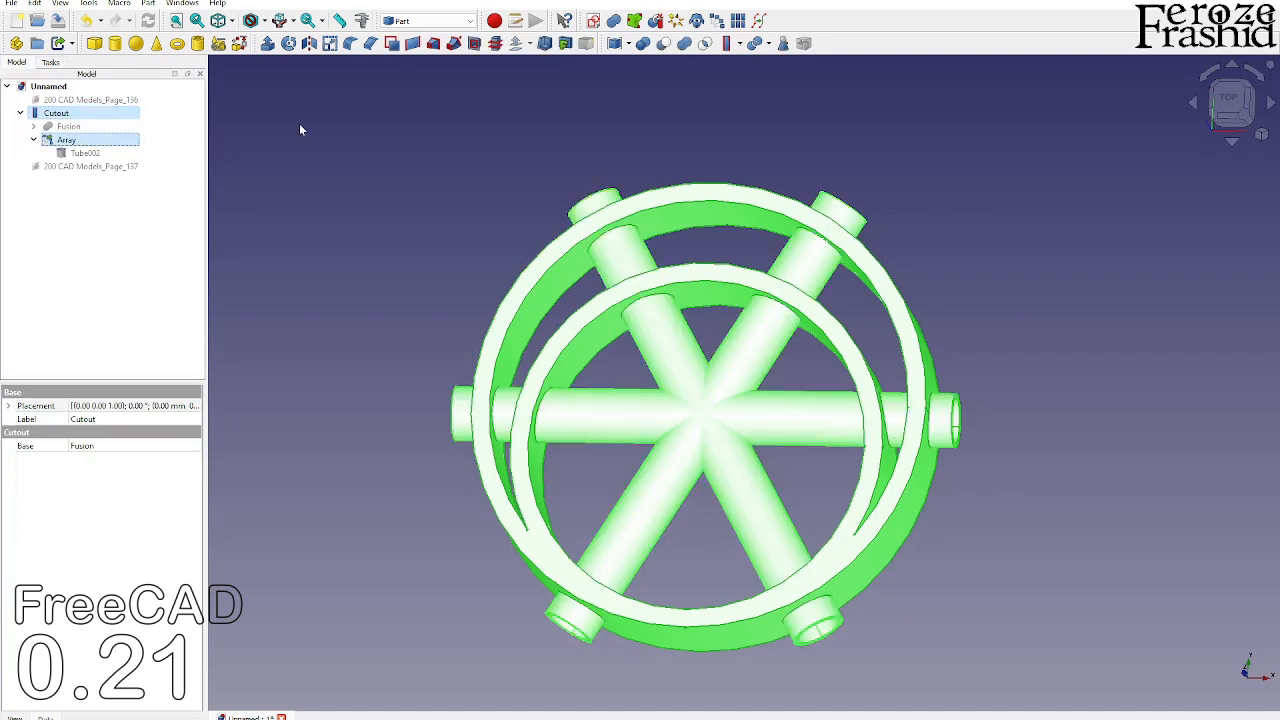
left_click(685, 44)
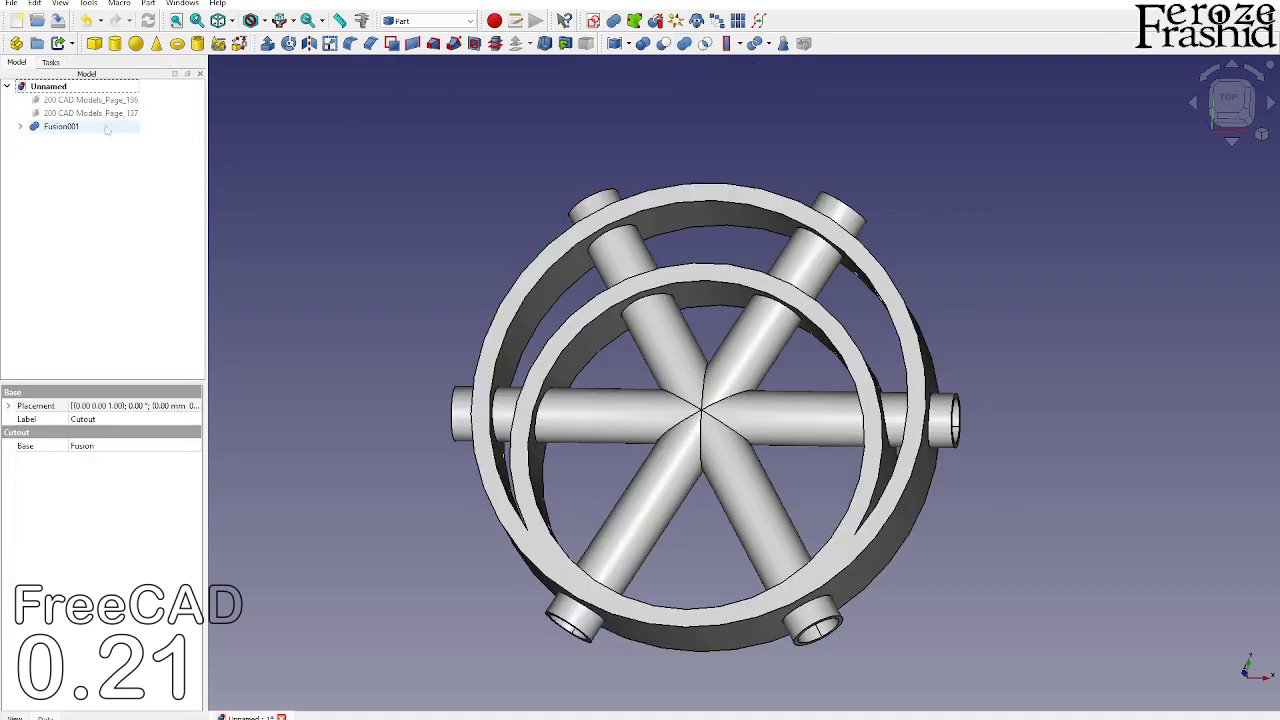
Step: Delete the union of the rings and tubes while keeping the cutout and the tube array
left_click(98, 127)
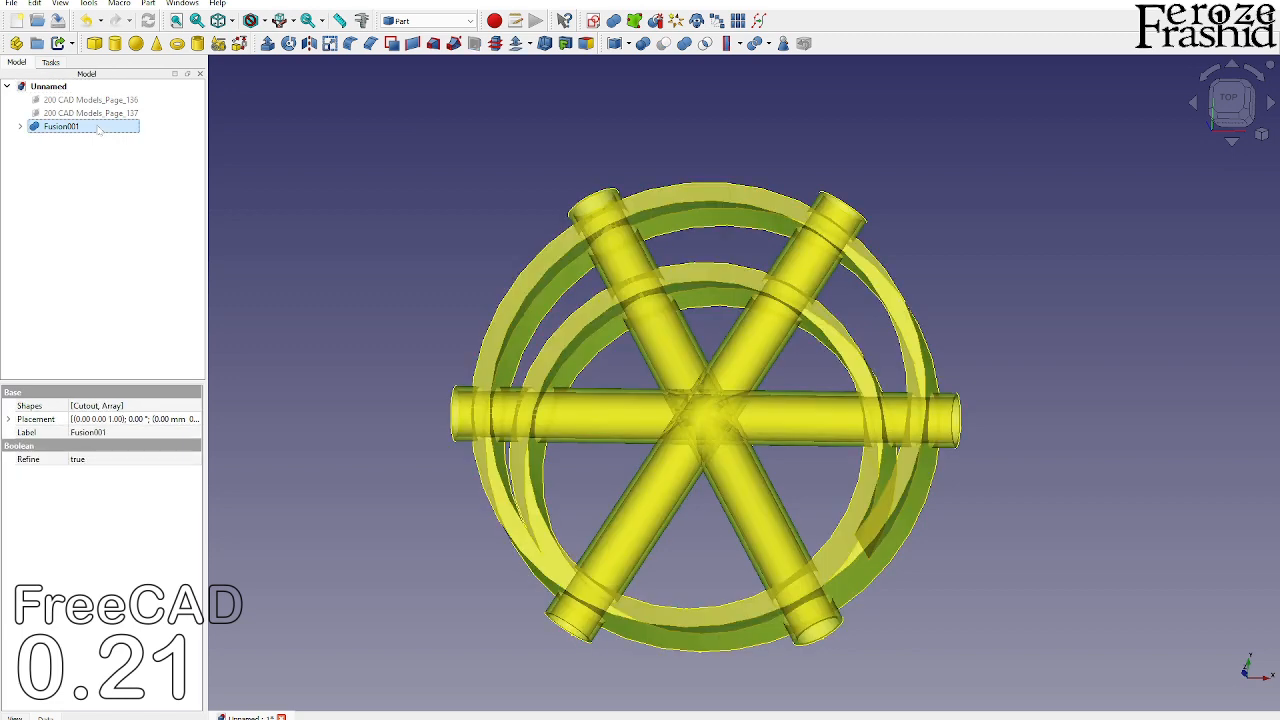
left_click(21, 127)
key("Delete")
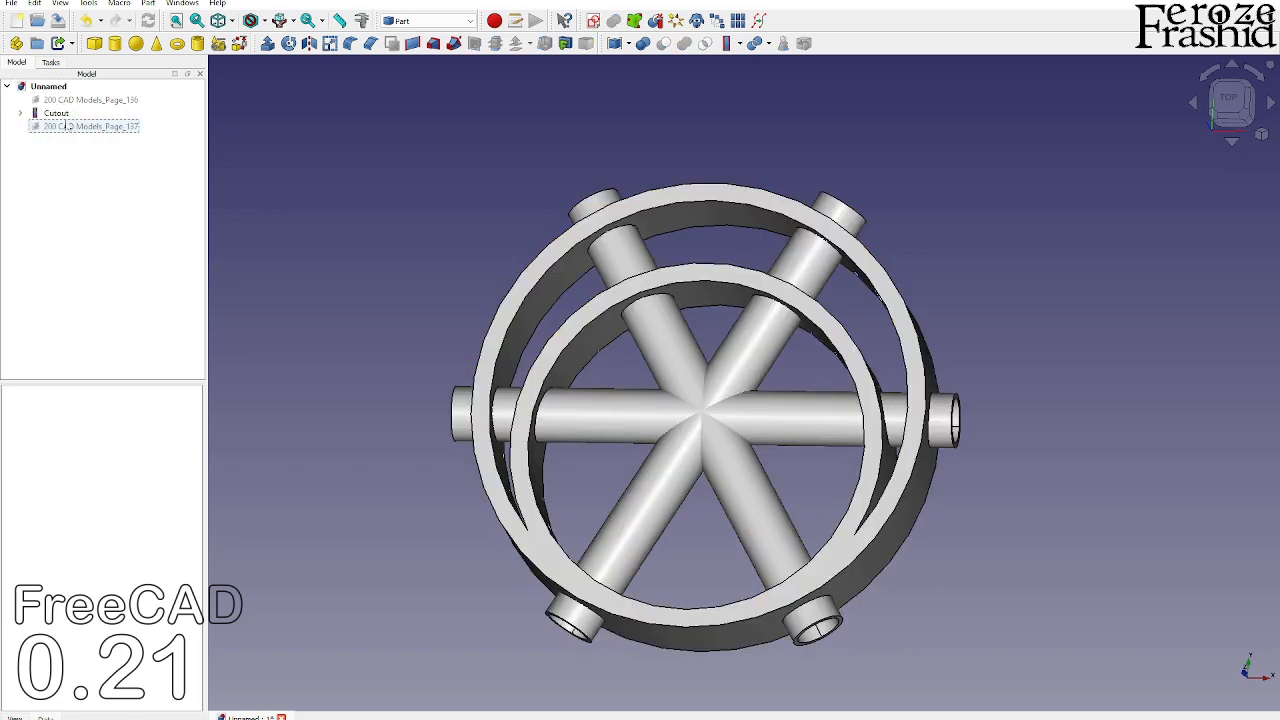
Step: Hide the tube array and inspect the holes in the cutout rings
left_click(58, 113)
left_click(21, 114)
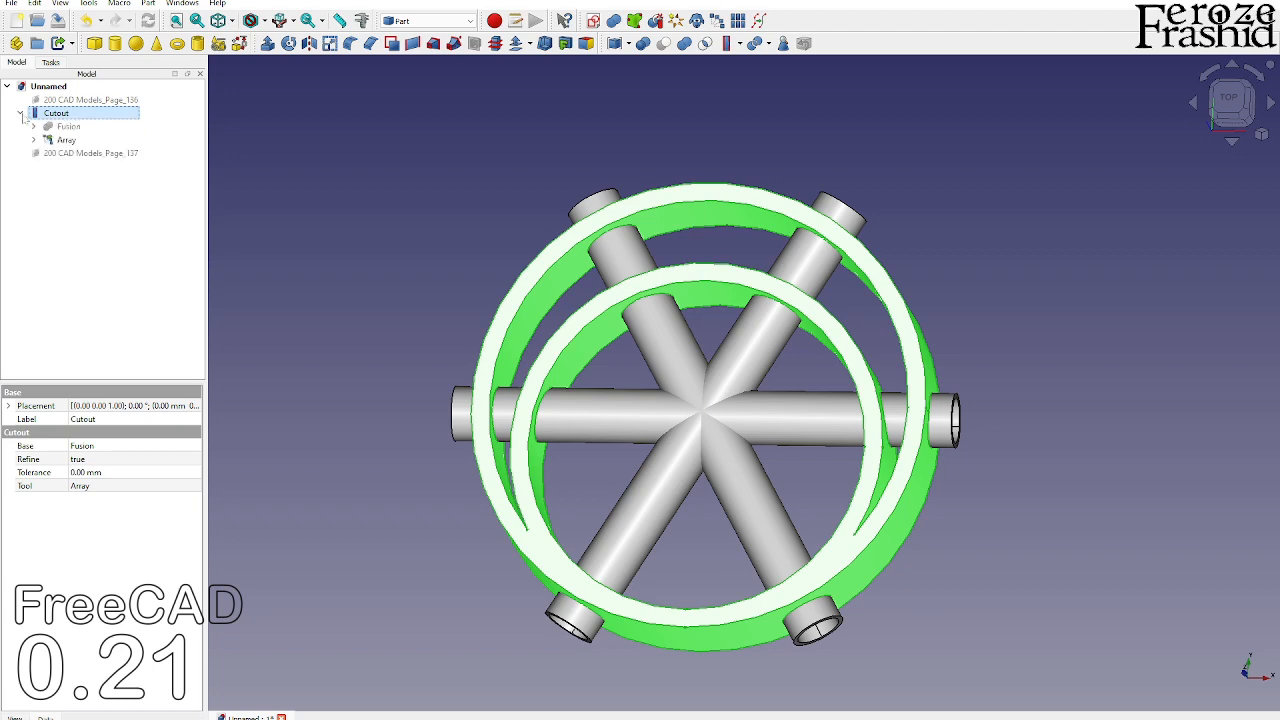
left_click(66, 140)
key("space")
left_click(735, 492)
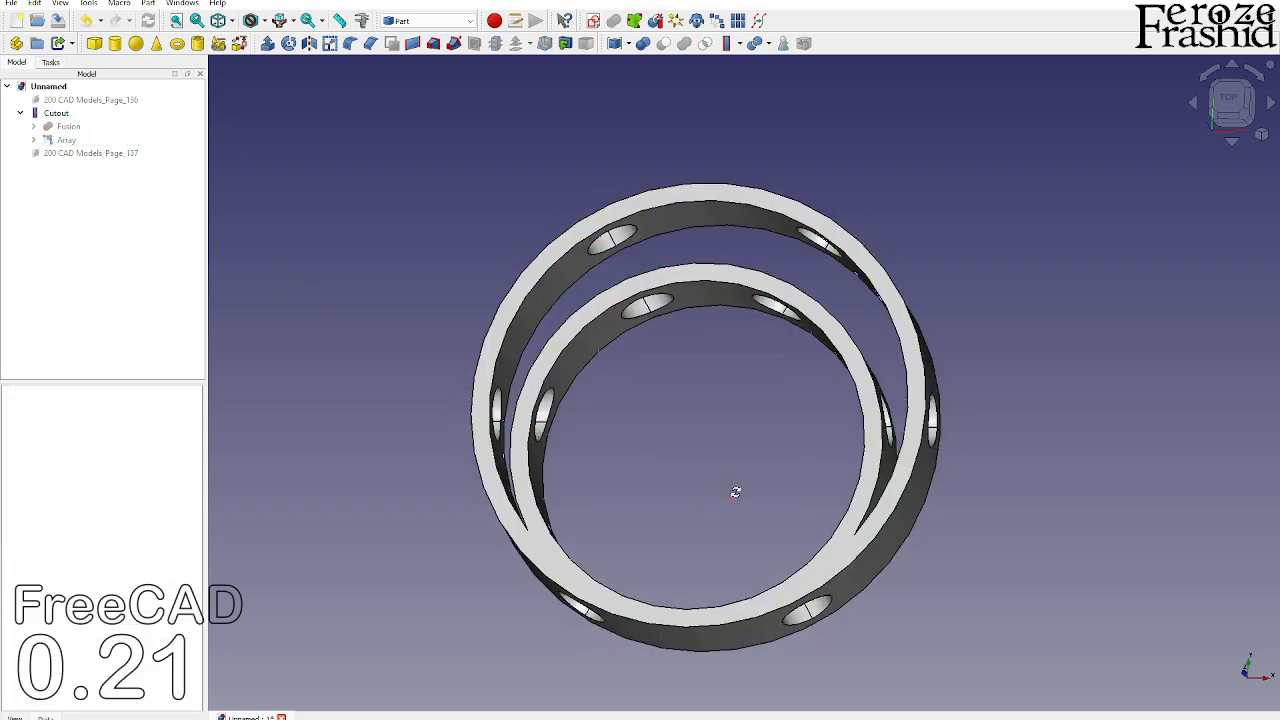
middle_click_drag(735, 492, 694, 437)
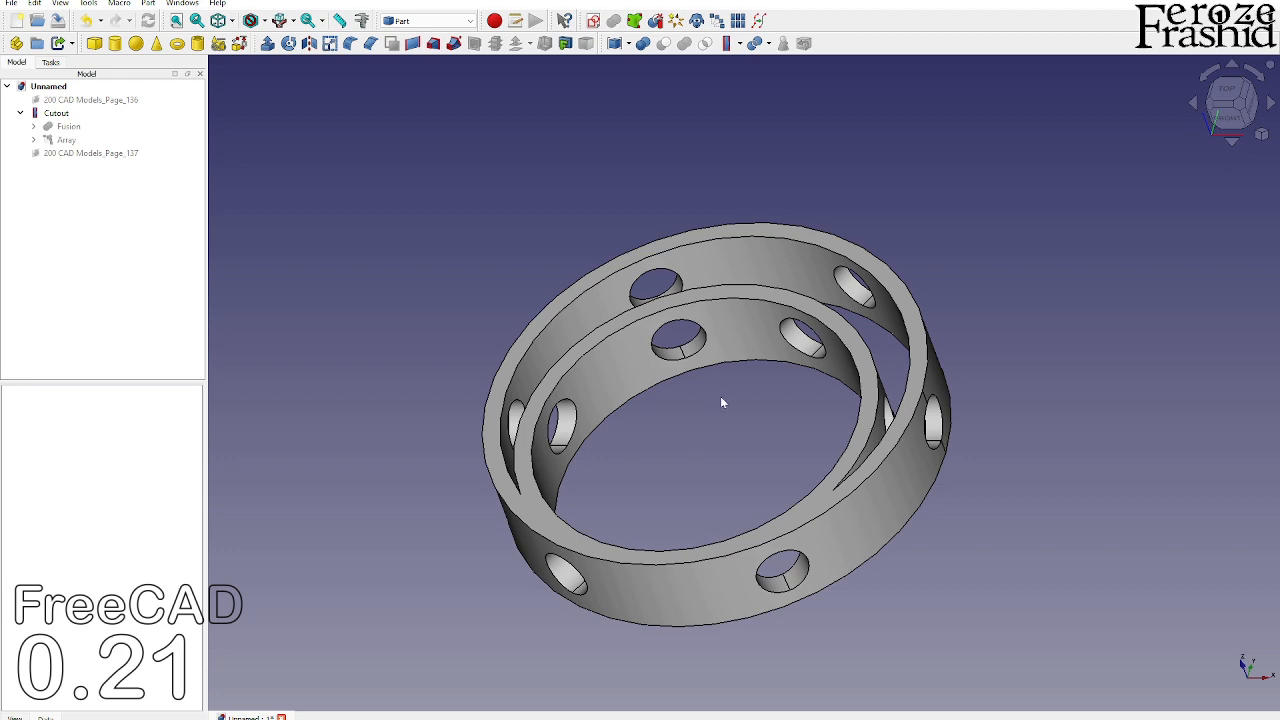
middle_click_drag(723, 403, 718, 438)
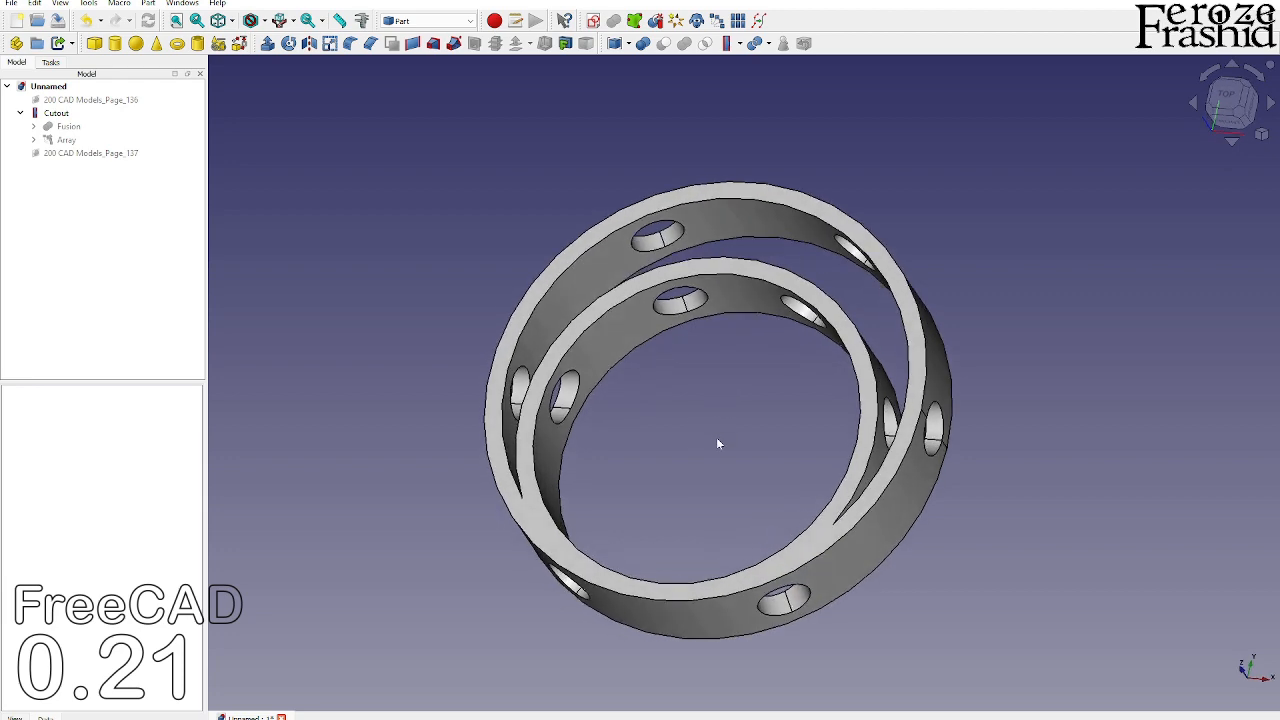